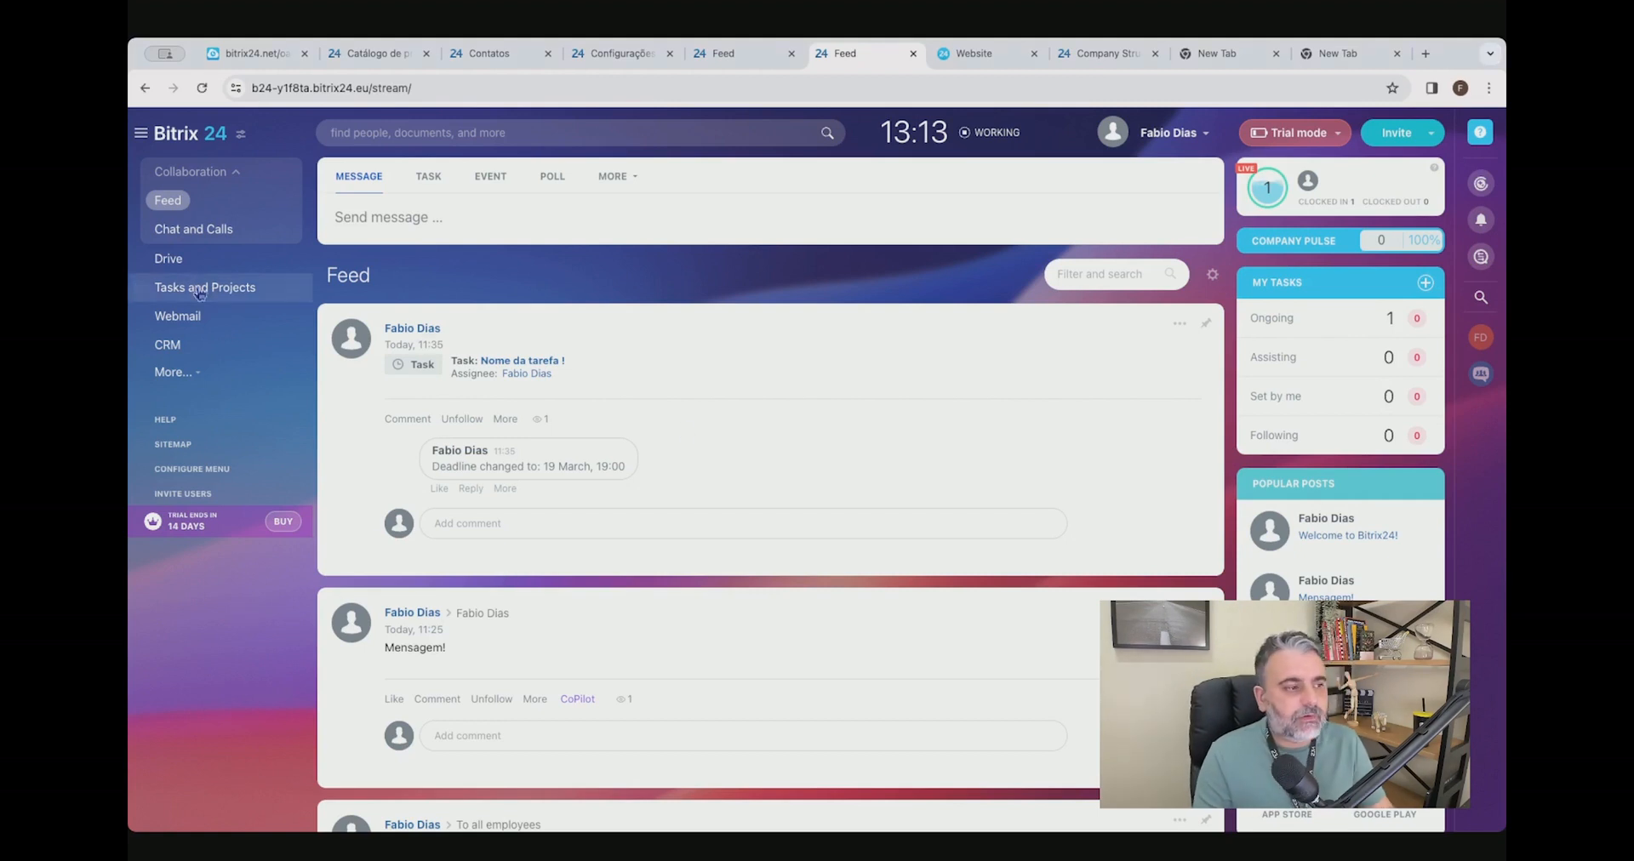
Open Tasks and Projects, dismiss the task creation tip, and view the additional section options.
{"action": "left_click", "coordinate": [240, 292]}
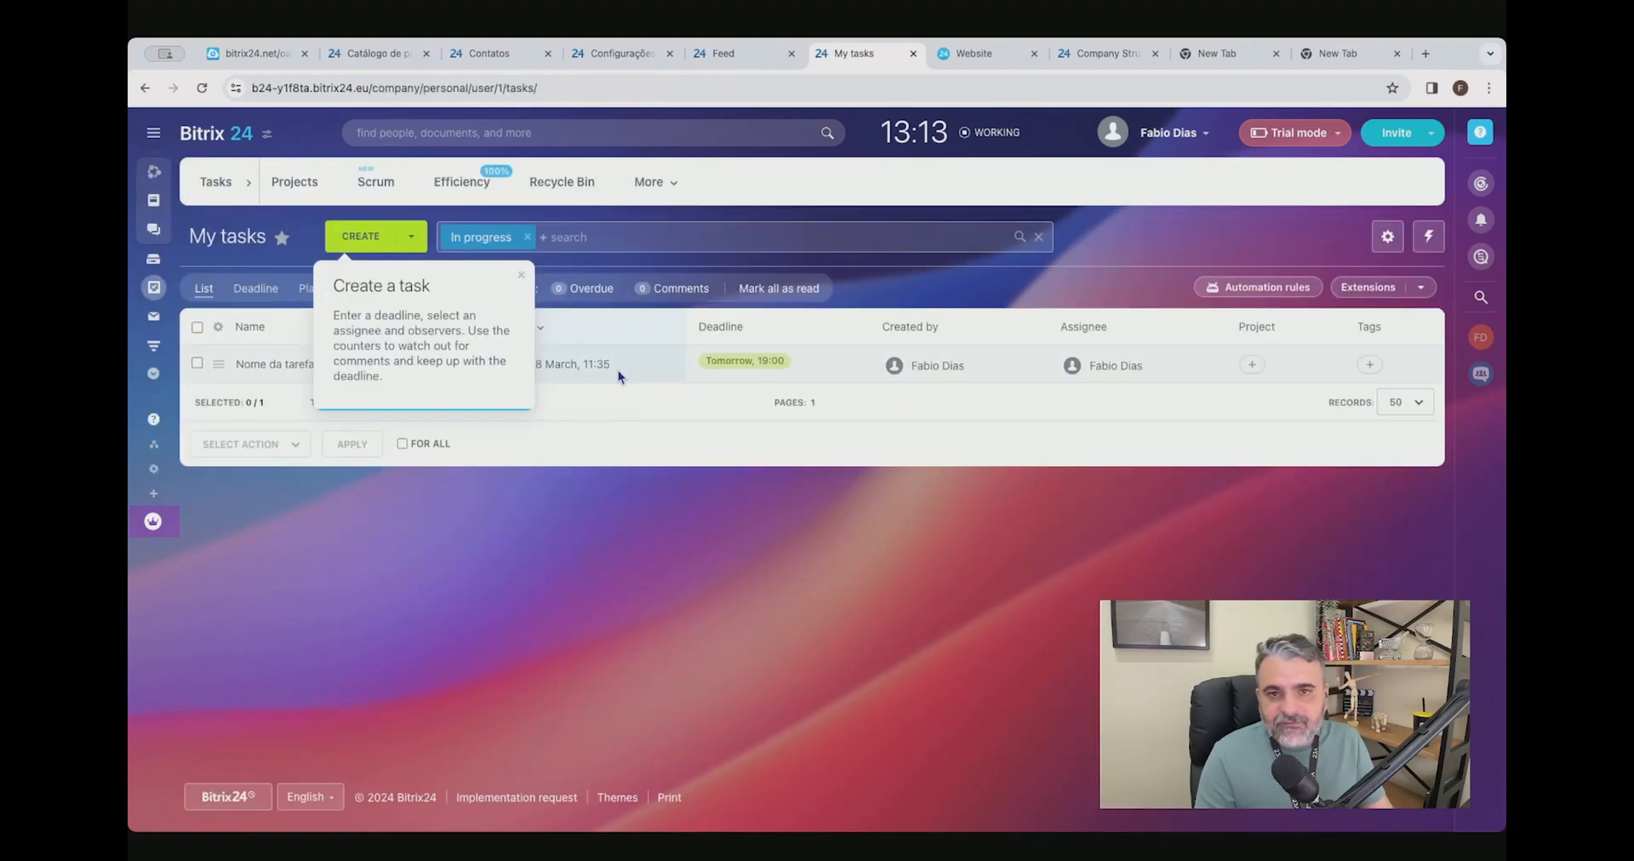
{"action": "left_click", "coordinate": [521, 275]}
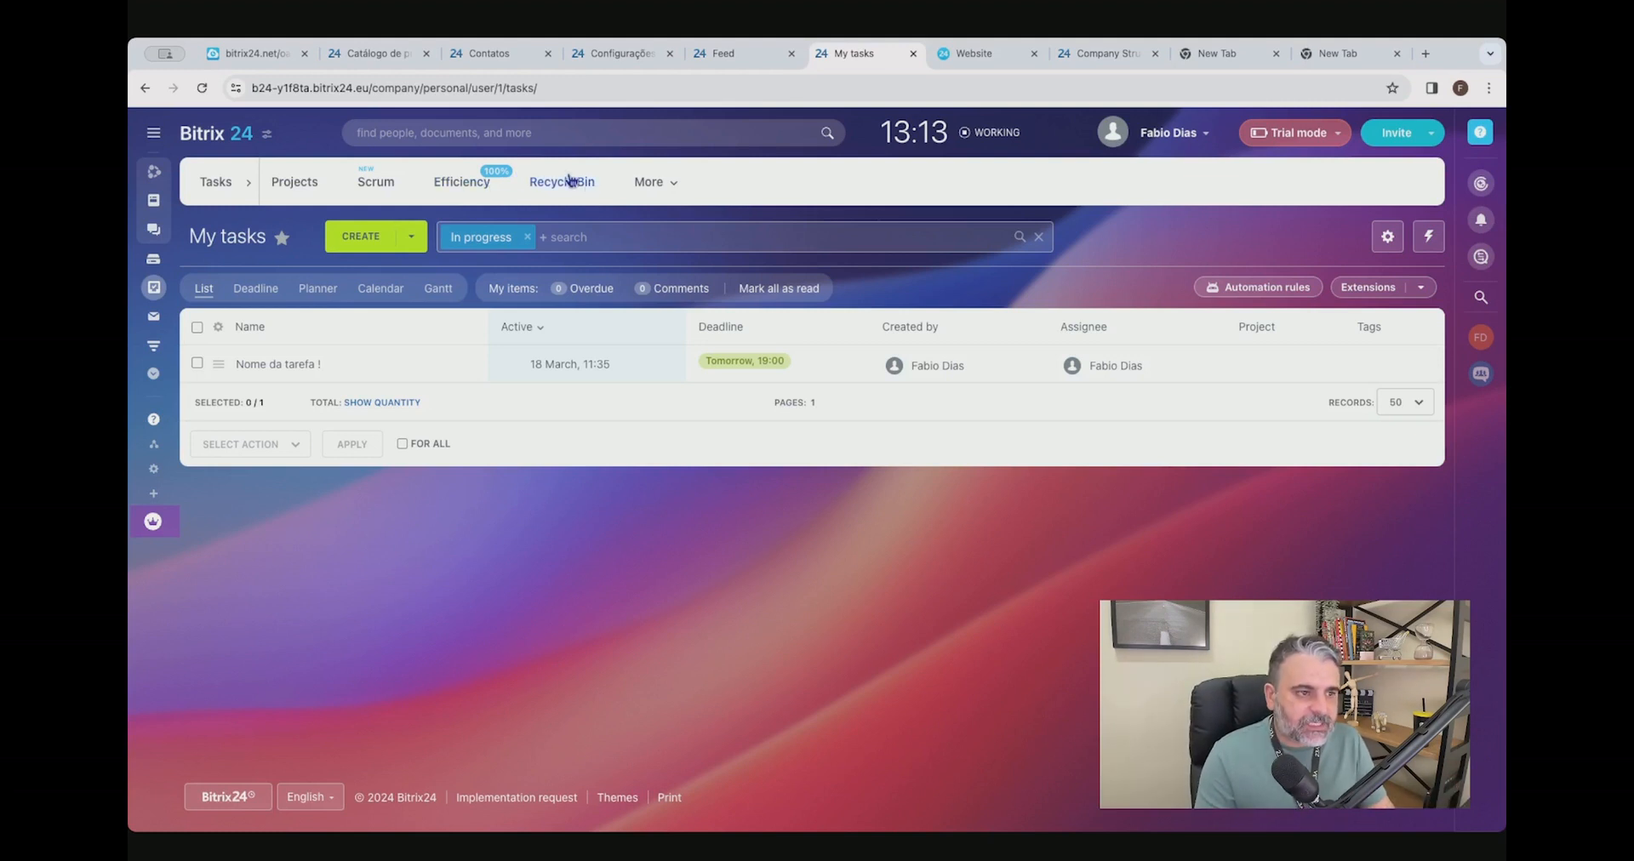
{"action": "left_click", "coordinate": [656, 184]}
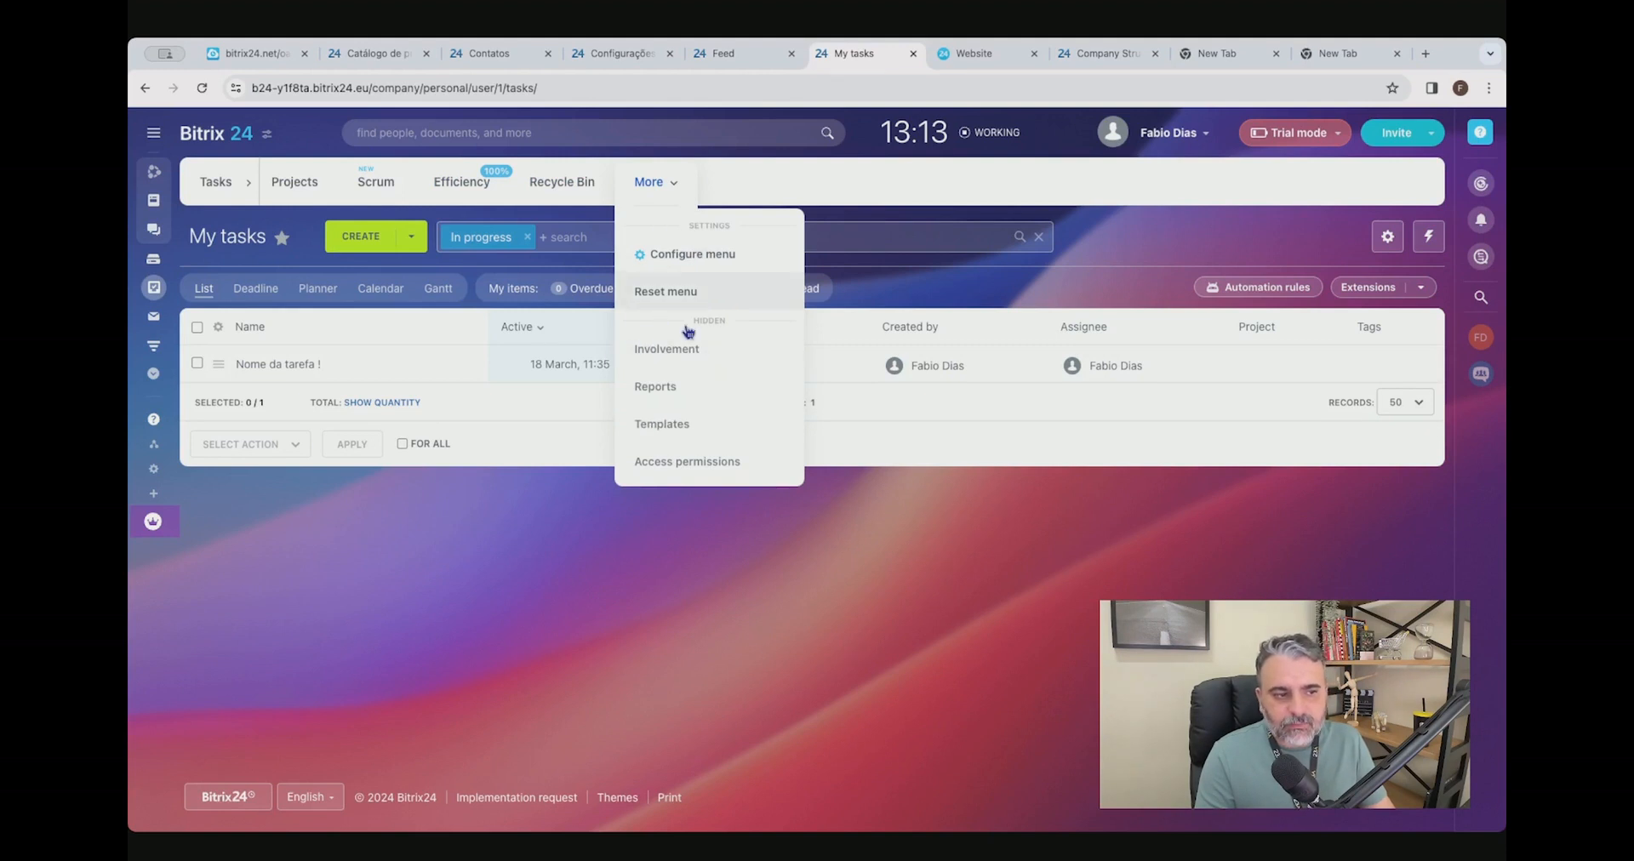
{"action": "left_click", "coordinate": [519, 628]}
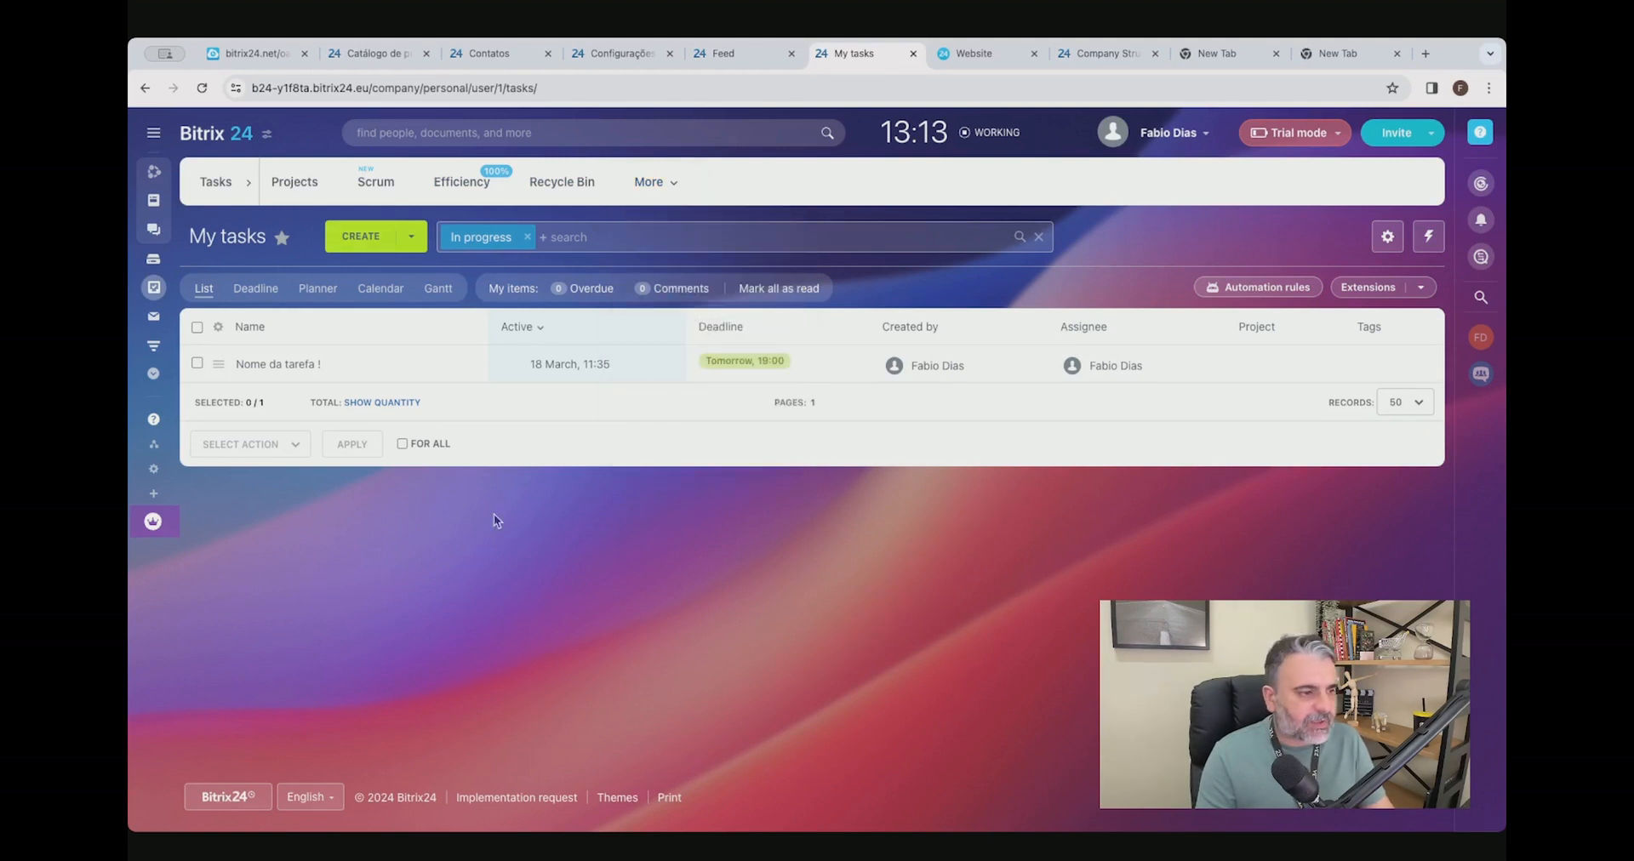
Start a new task named "Exemple!" with the description "AHHH".
{"action": "left_click", "coordinate": [361, 237]}
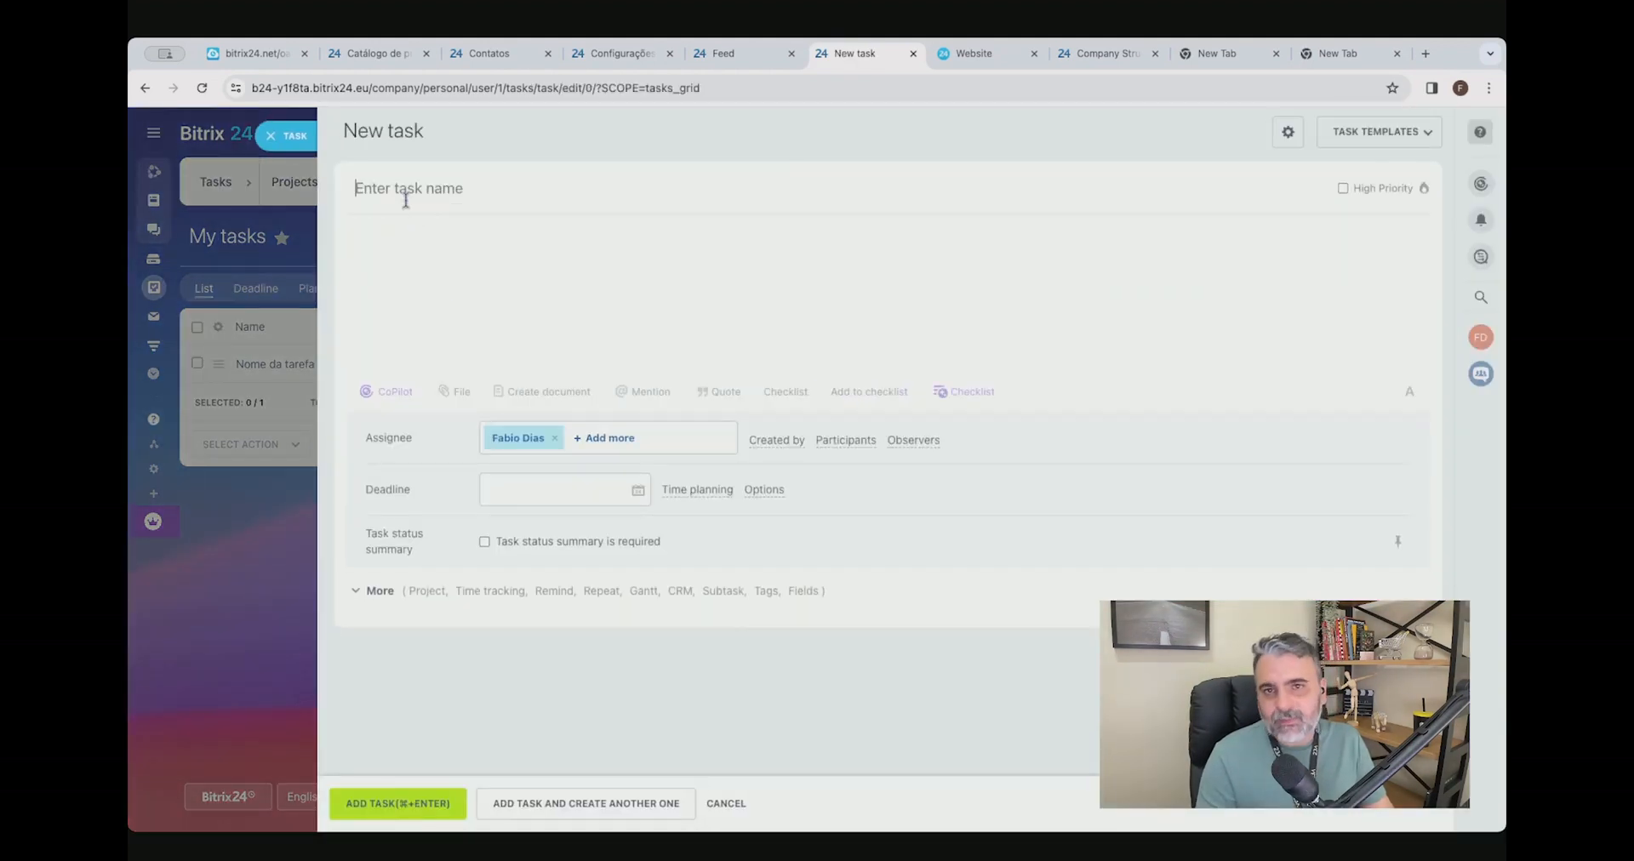
{"action": "type", "text": "Txemple!"}
{"action": "key", "text": "Tab"}
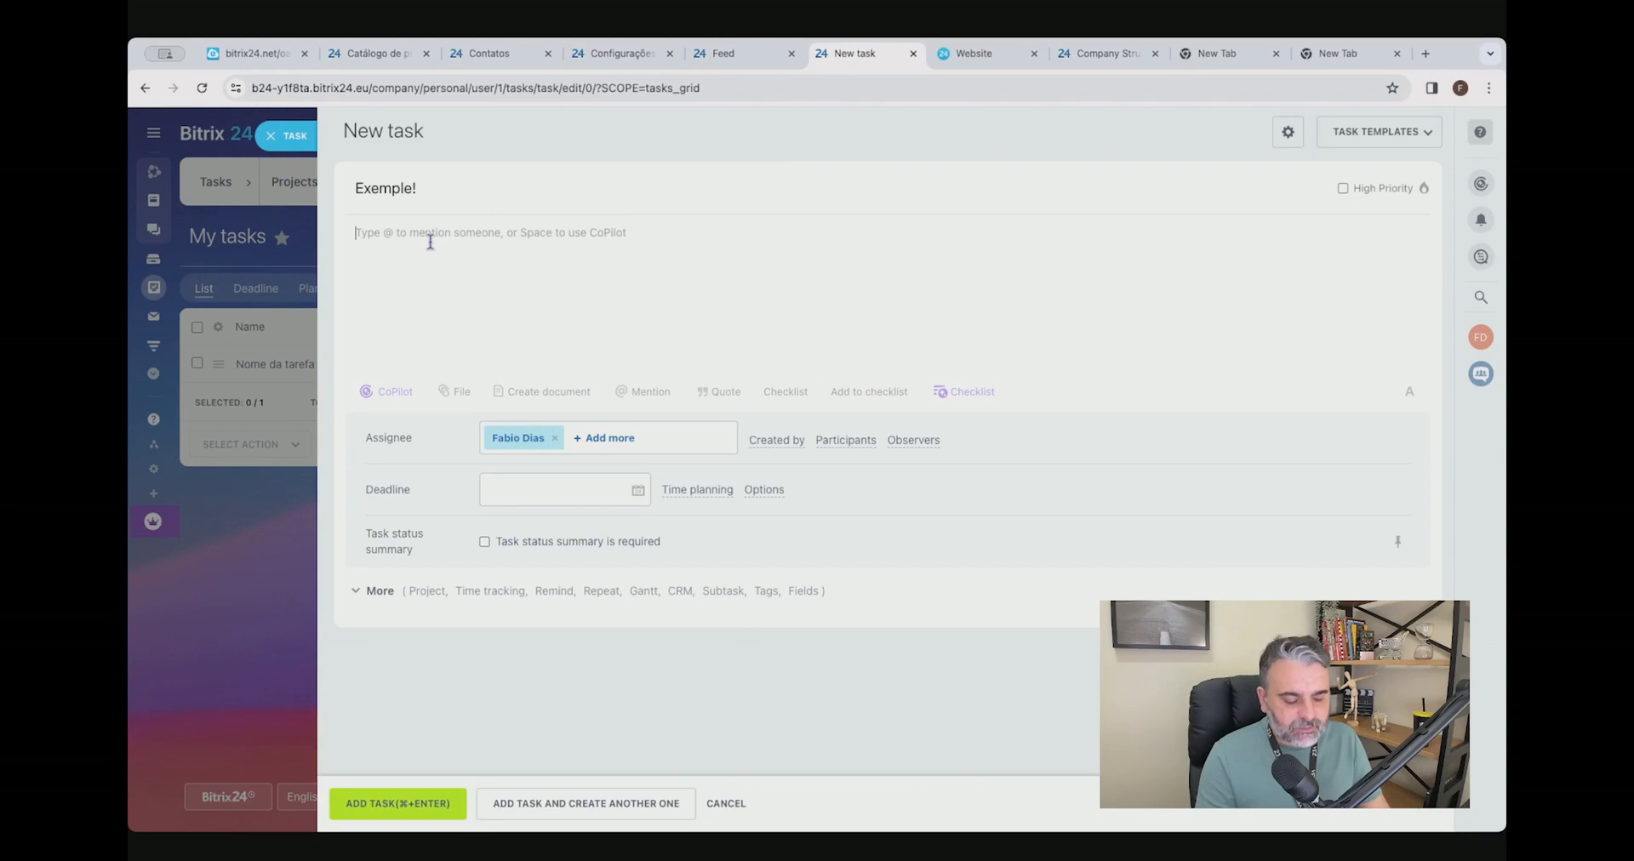
{"action": "type", "text": "AHHH"}
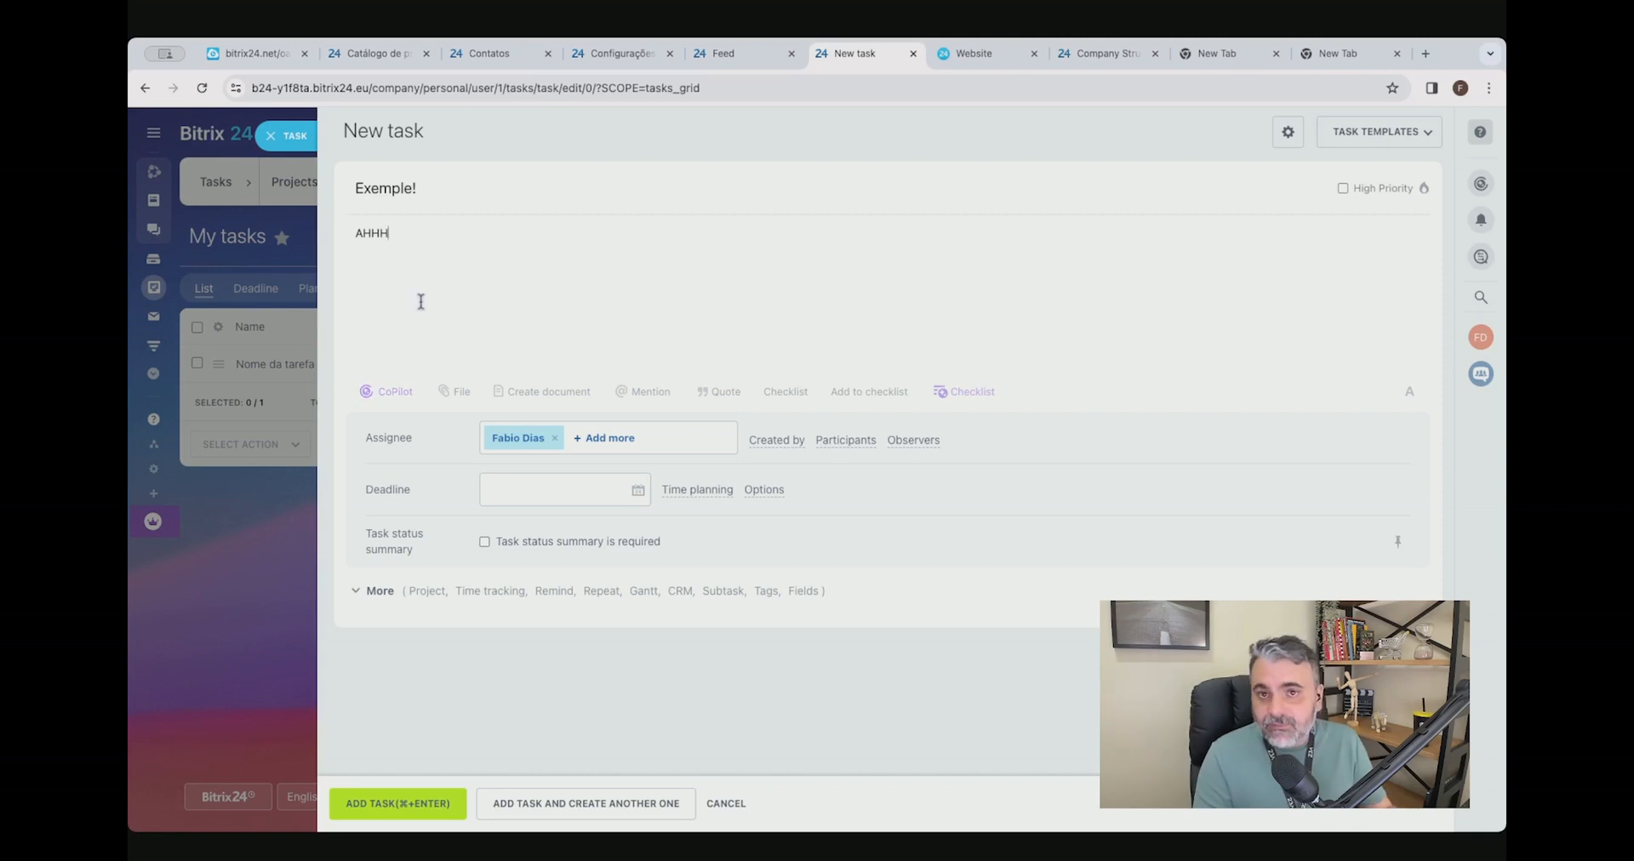
Show the file attachment options and mention the listed employee in the task description.
{"action": "left_click", "coordinate": [460, 393]}
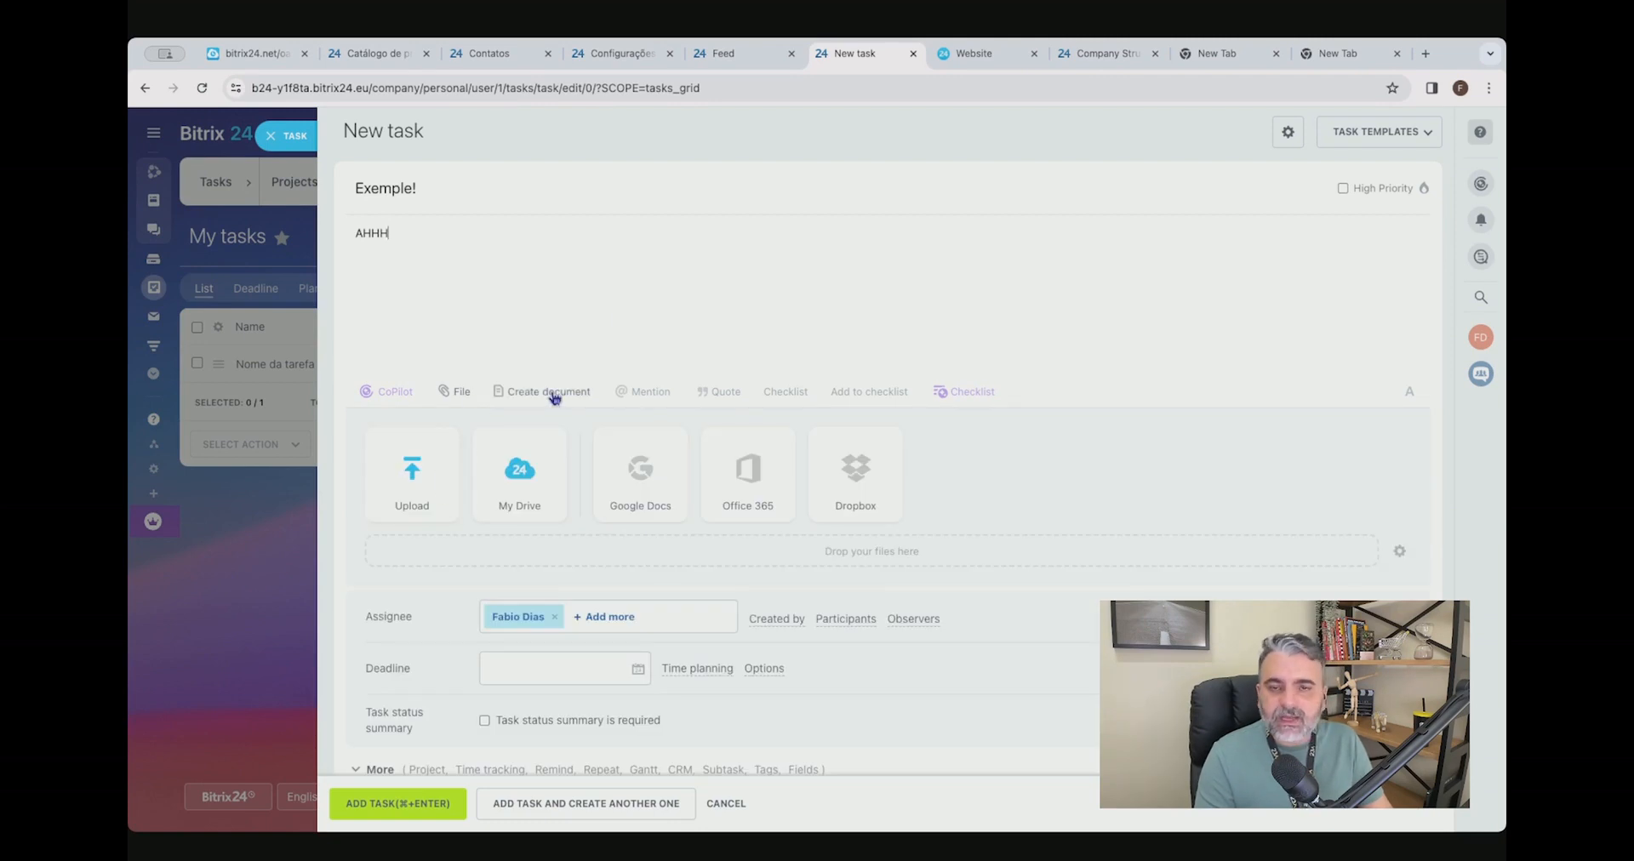
{"action": "left_click", "coordinate": [644, 393]}
{"action": "left_click", "coordinate": [685, 226]}
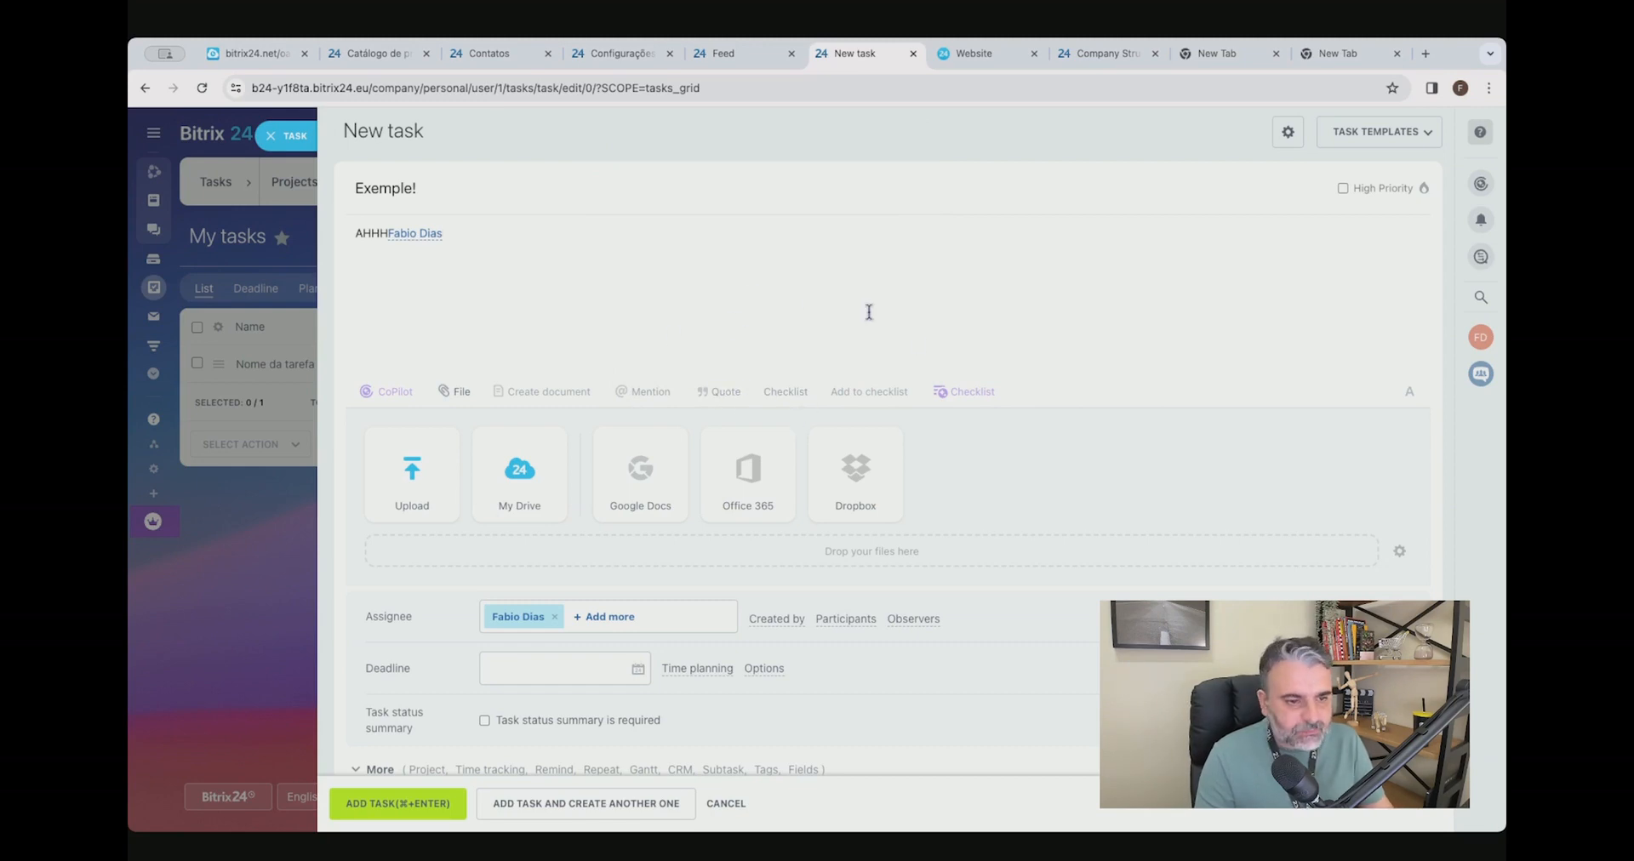
Add a checklist to the task with five items named 1, 2, 3, 4 and 5.
{"action": "left_click", "coordinate": [785, 392]}
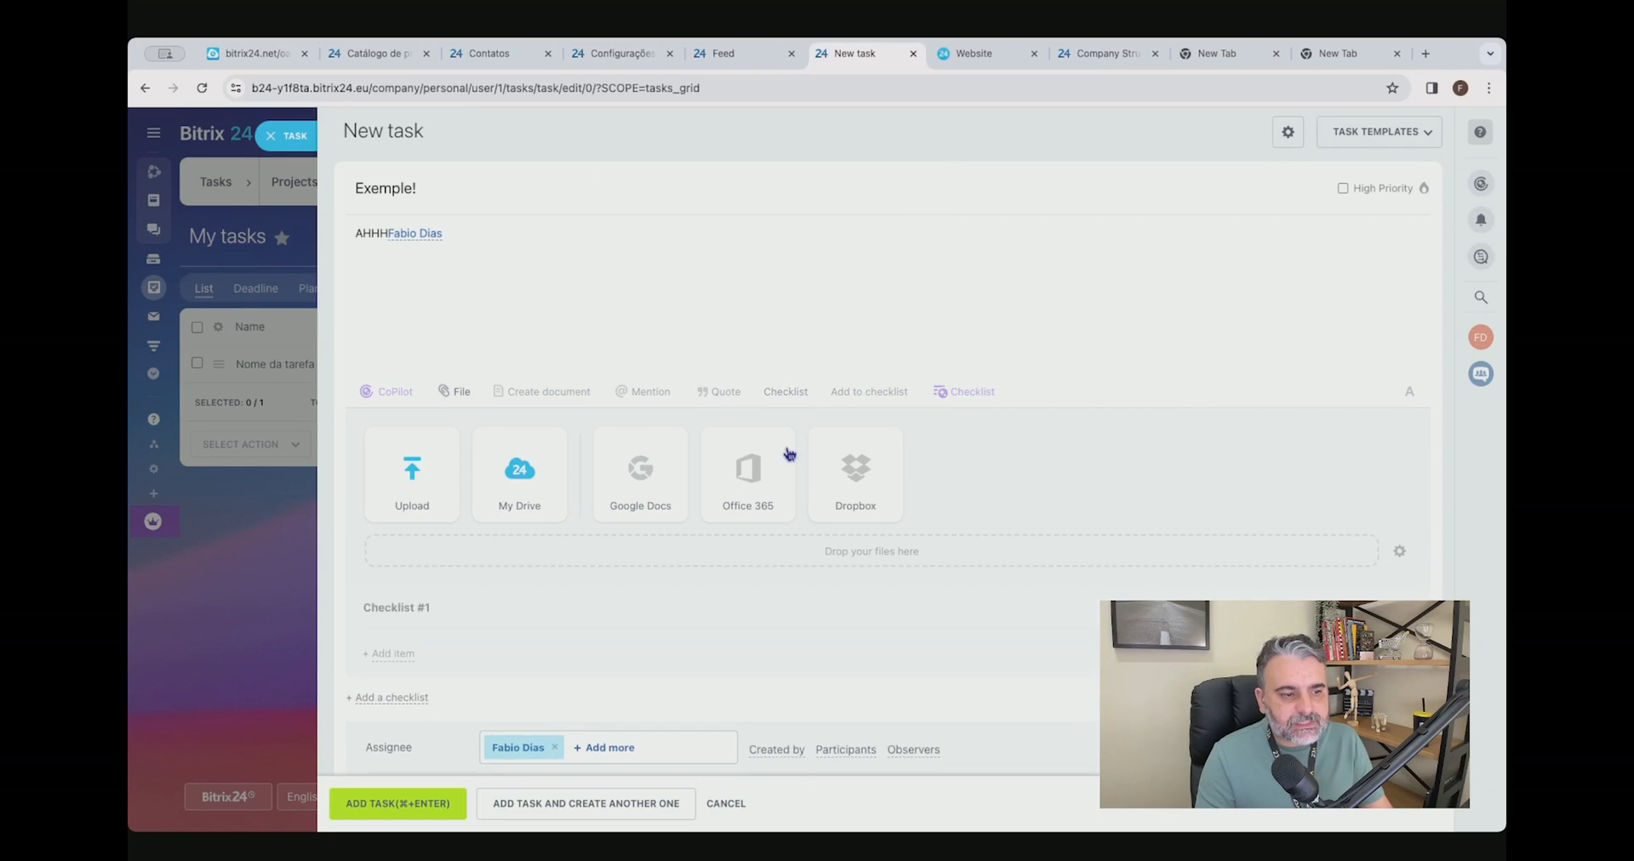
{"action": "type", "text": "1"}
{"action": "key", "text": "Return"}
{"action": "type", "text": "2"}
{"action": "key", "text": "Return"}
{"action": "type", "text": "3"}
{"action": "key", "text": "Return"}
{"action": "type", "text": "4"}
{"action": "key", "text": "Return"}
{"action": "type", "text": "5"}
{"action": "key", "text": "Return"}
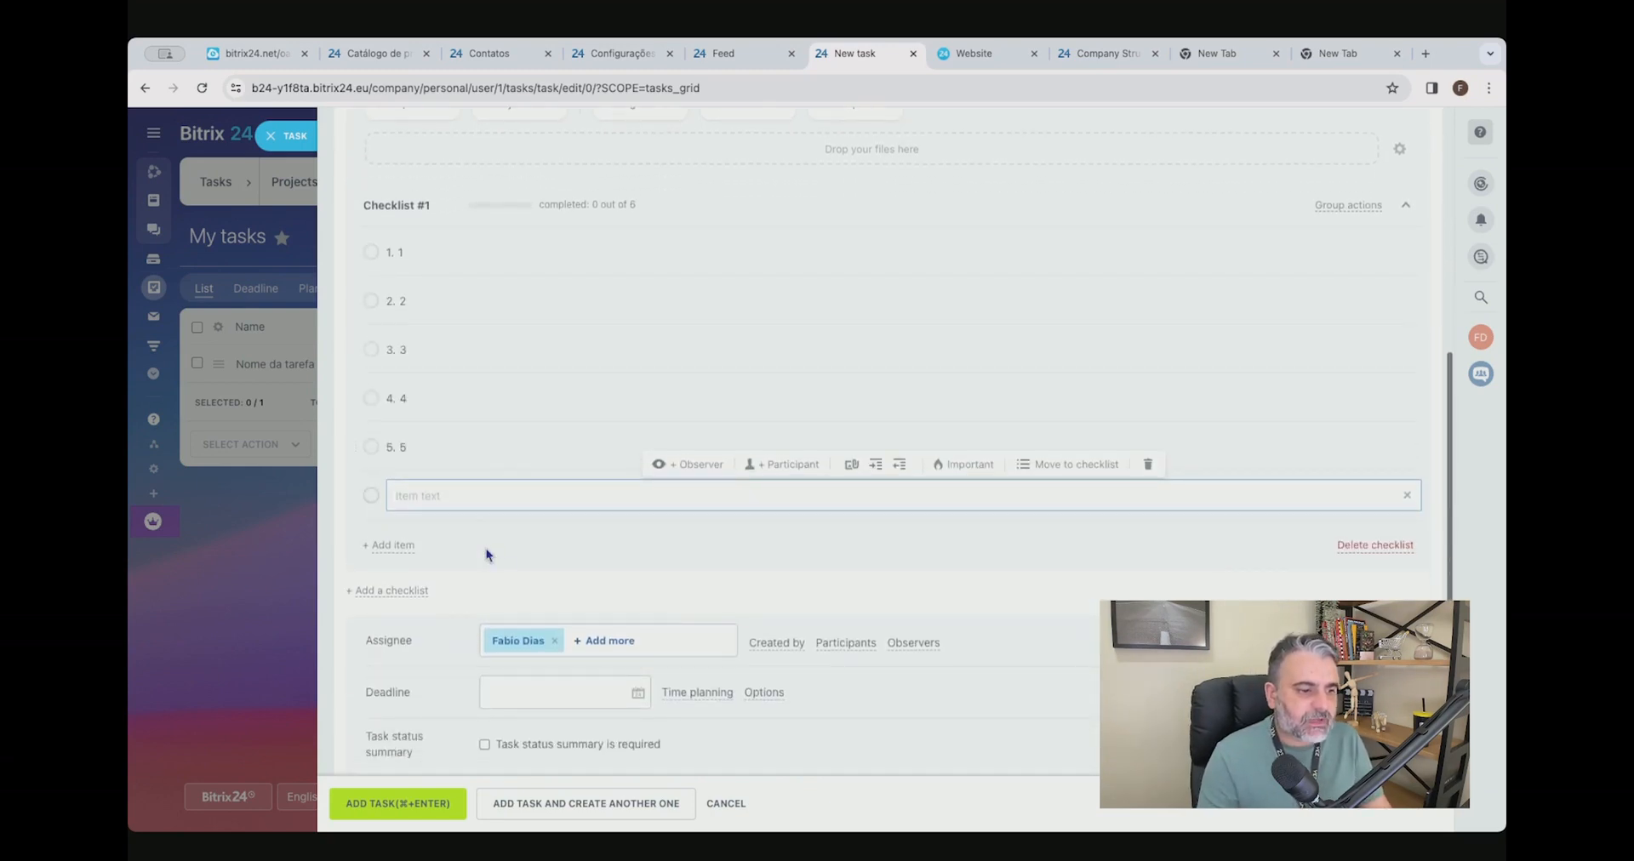
Mark all five checklist items as complete and expand the collapsed checklist again.
{"action": "left_click", "coordinate": [371, 283]}
{"action": "left_click", "coordinate": [371, 332]}
{"action": "left_click", "coordinate": [371, 380]}
{"action": "left_click", "coordinate": [371, 430]}
{"action": "left_click", "coordinate": [371, 478]}
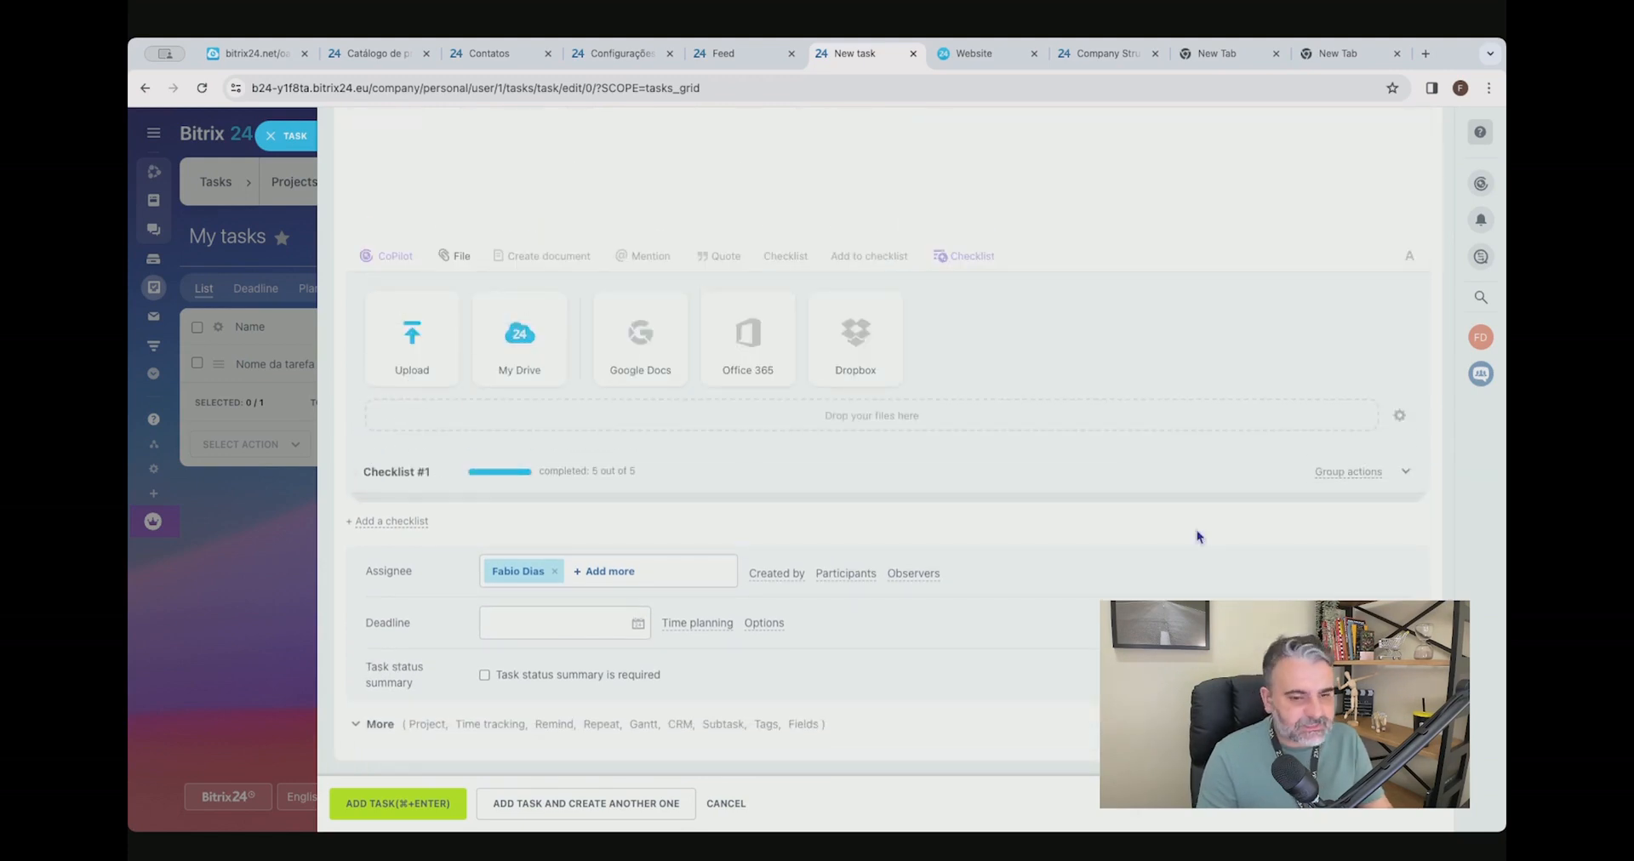
{"action": "scroll", "coordinate": [976, 482], "scroll_direction": "up", "scroll_amount": 3}
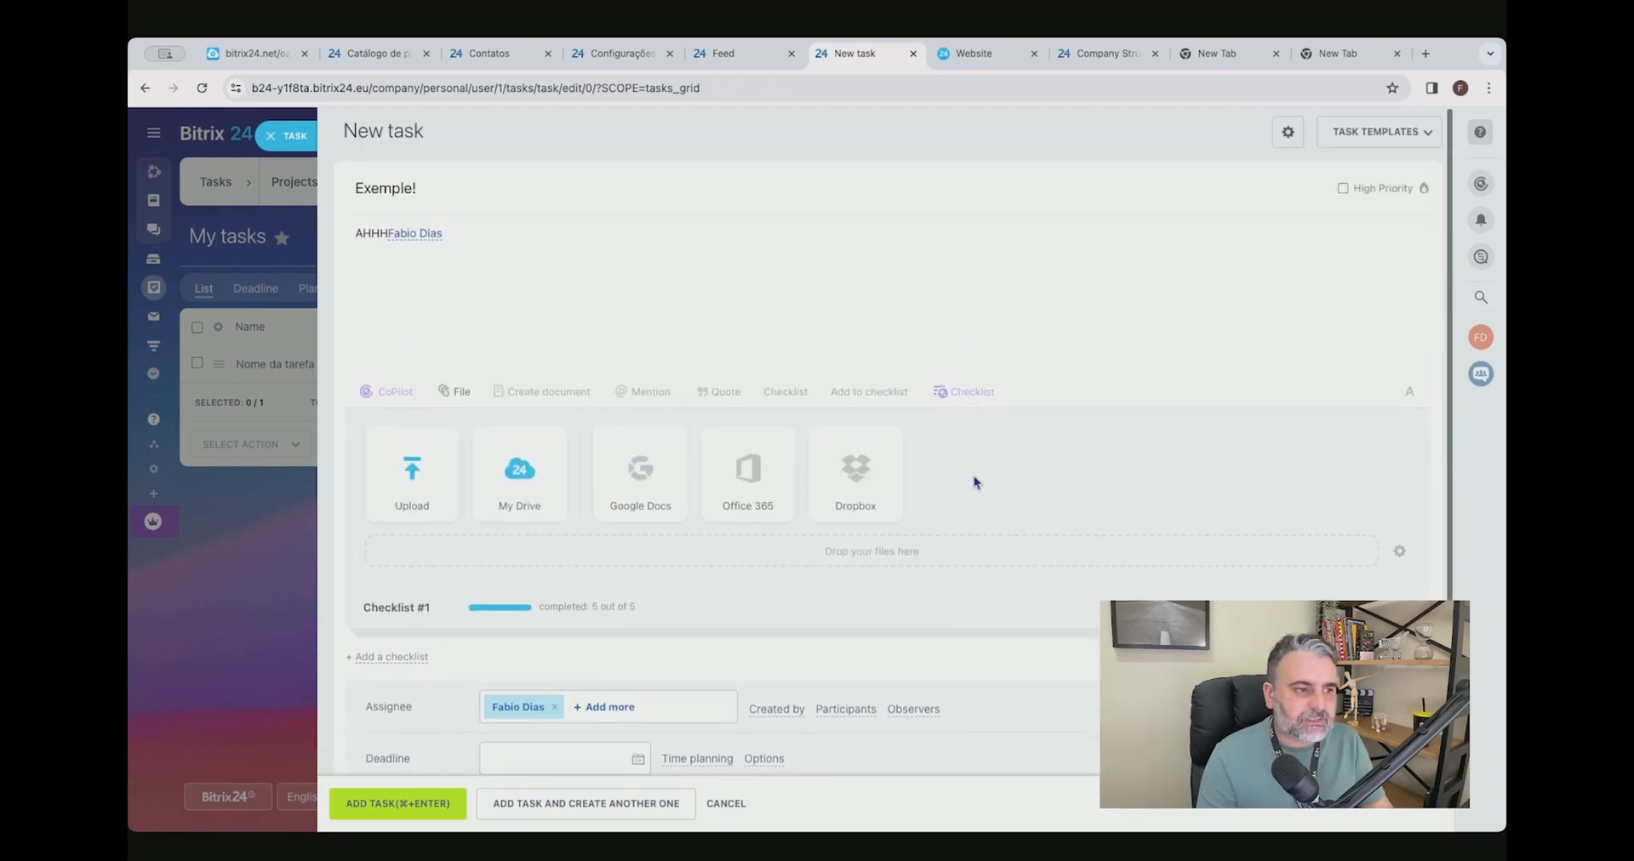
{"action": "left_click", "coordinate": [1408, 608]}
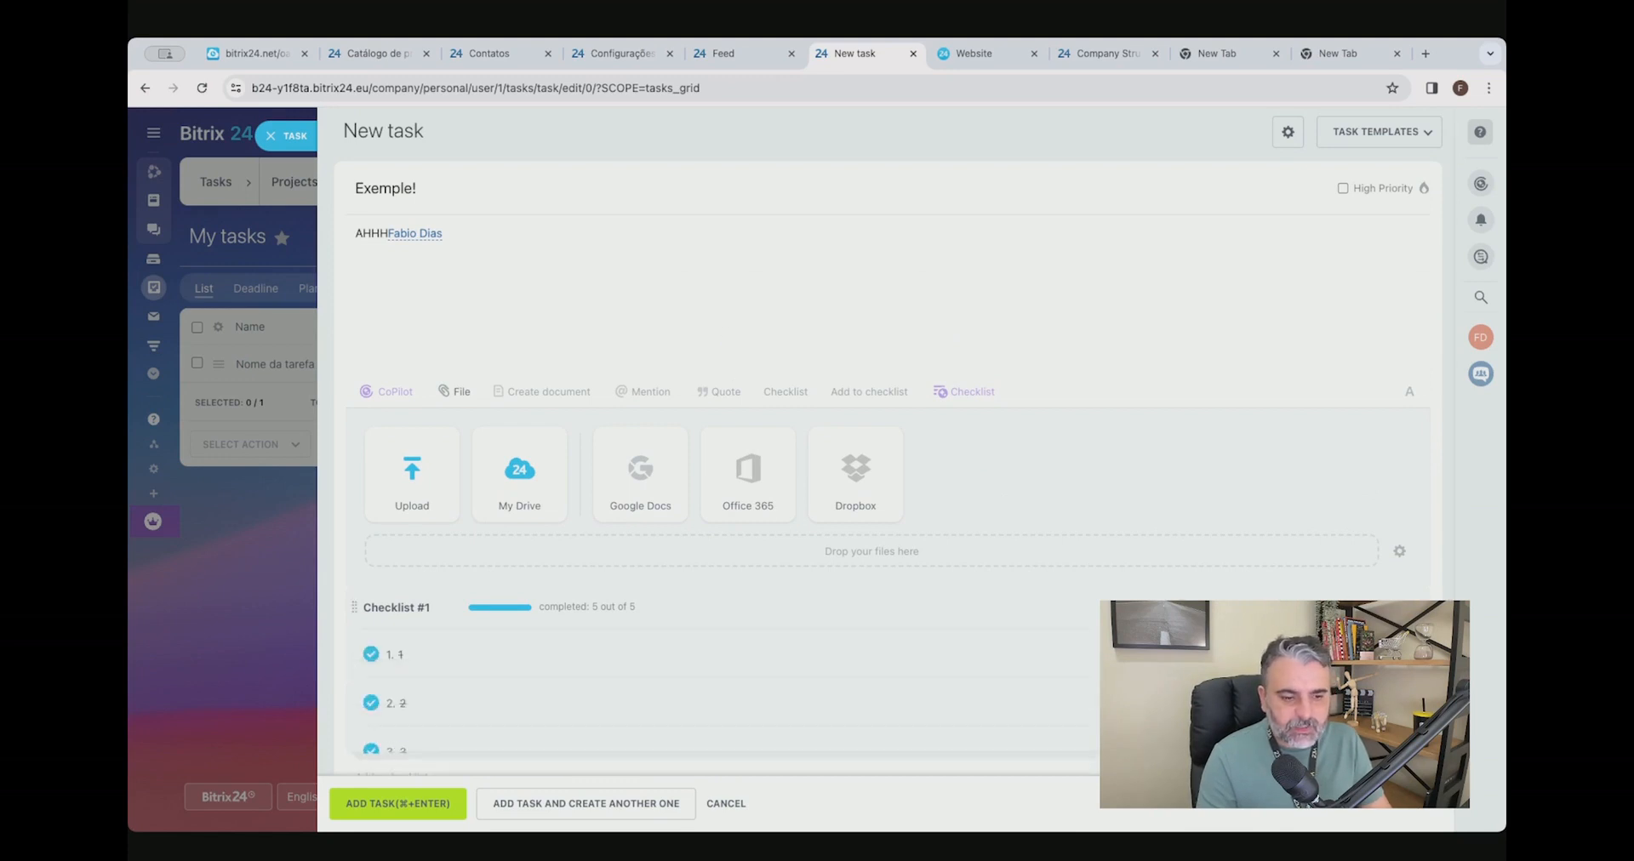
Show the Participants field and add the listed employee as a task participant.
{"action": "scroll", "coordinate": [587, 507], "scroll_direction": "down", "scroll_amount": 5}
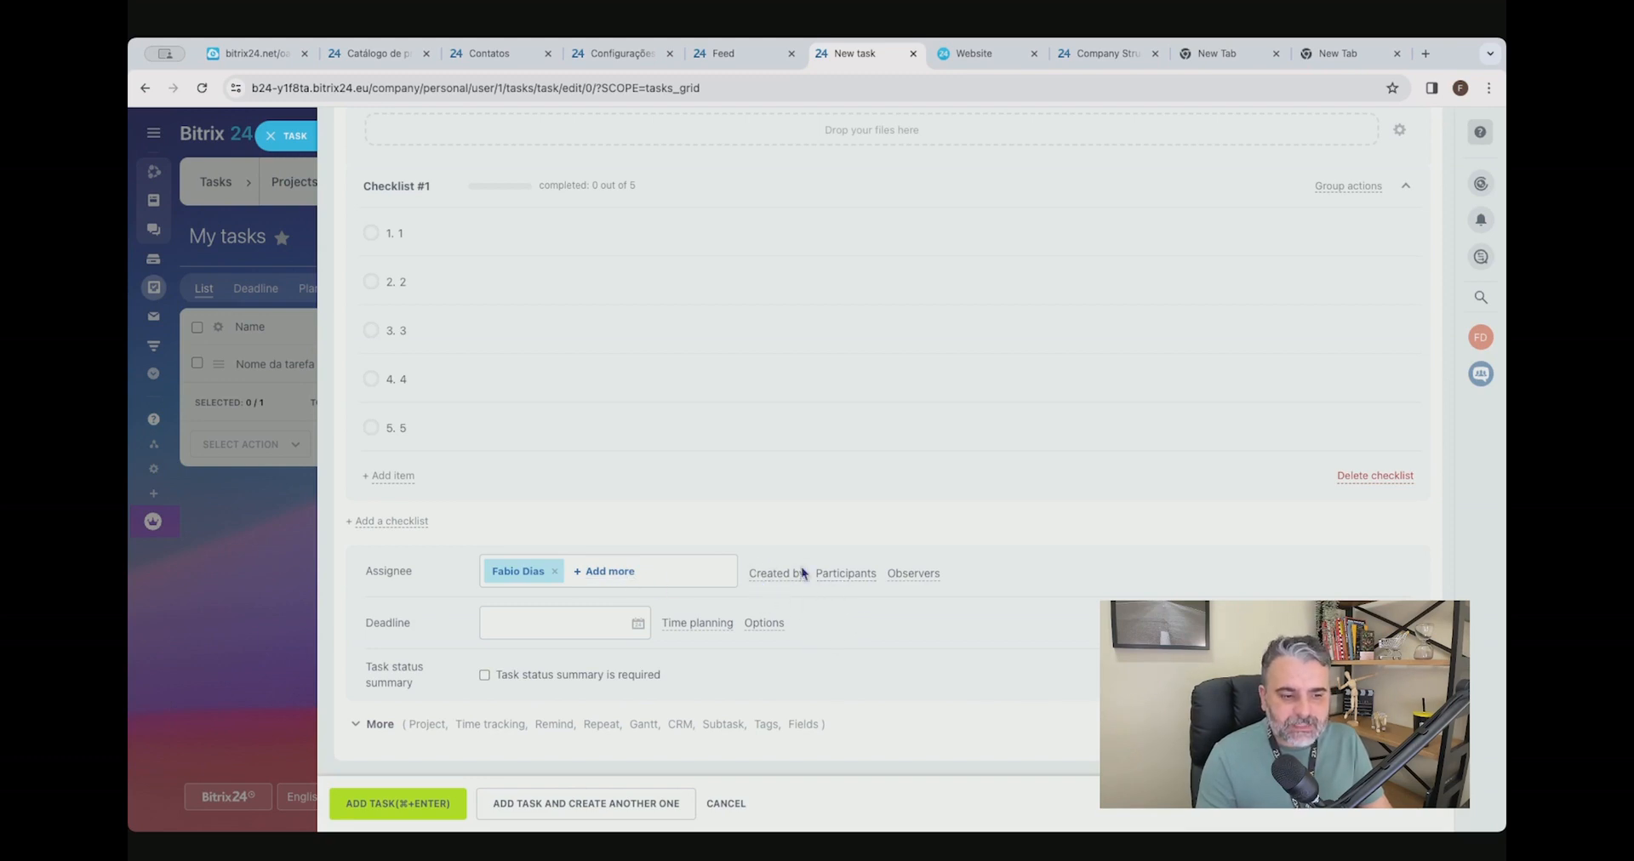
{"action": "left_click", "coordinate": [845, 573]}
{"action": "left_click", "coordinate": [508, 623]}
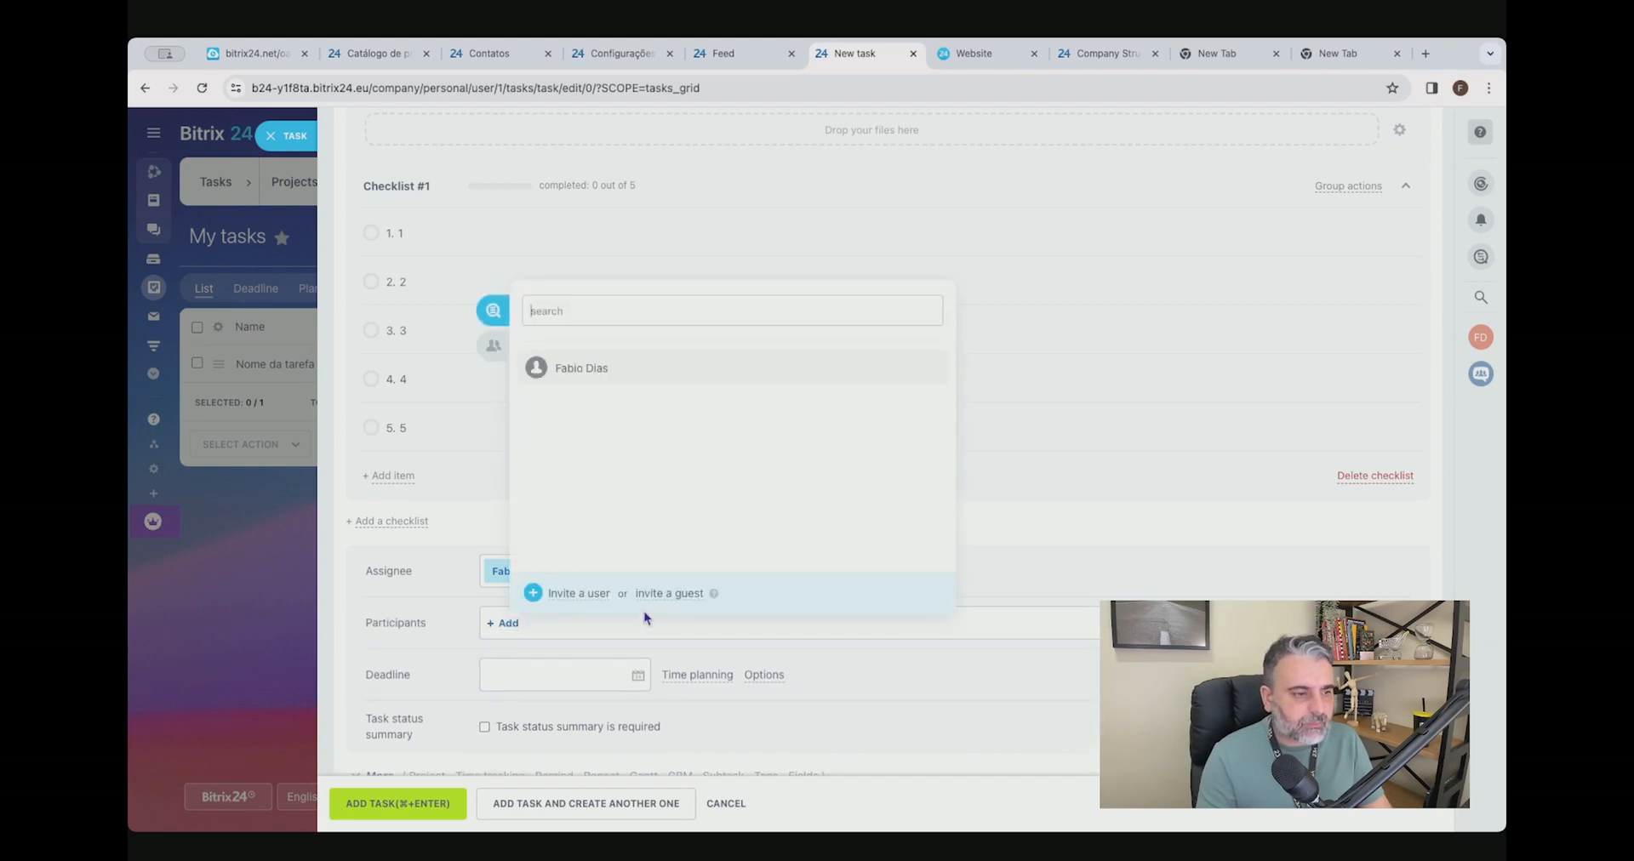
{"action": "left_click", "coordinate": [577, 371]}
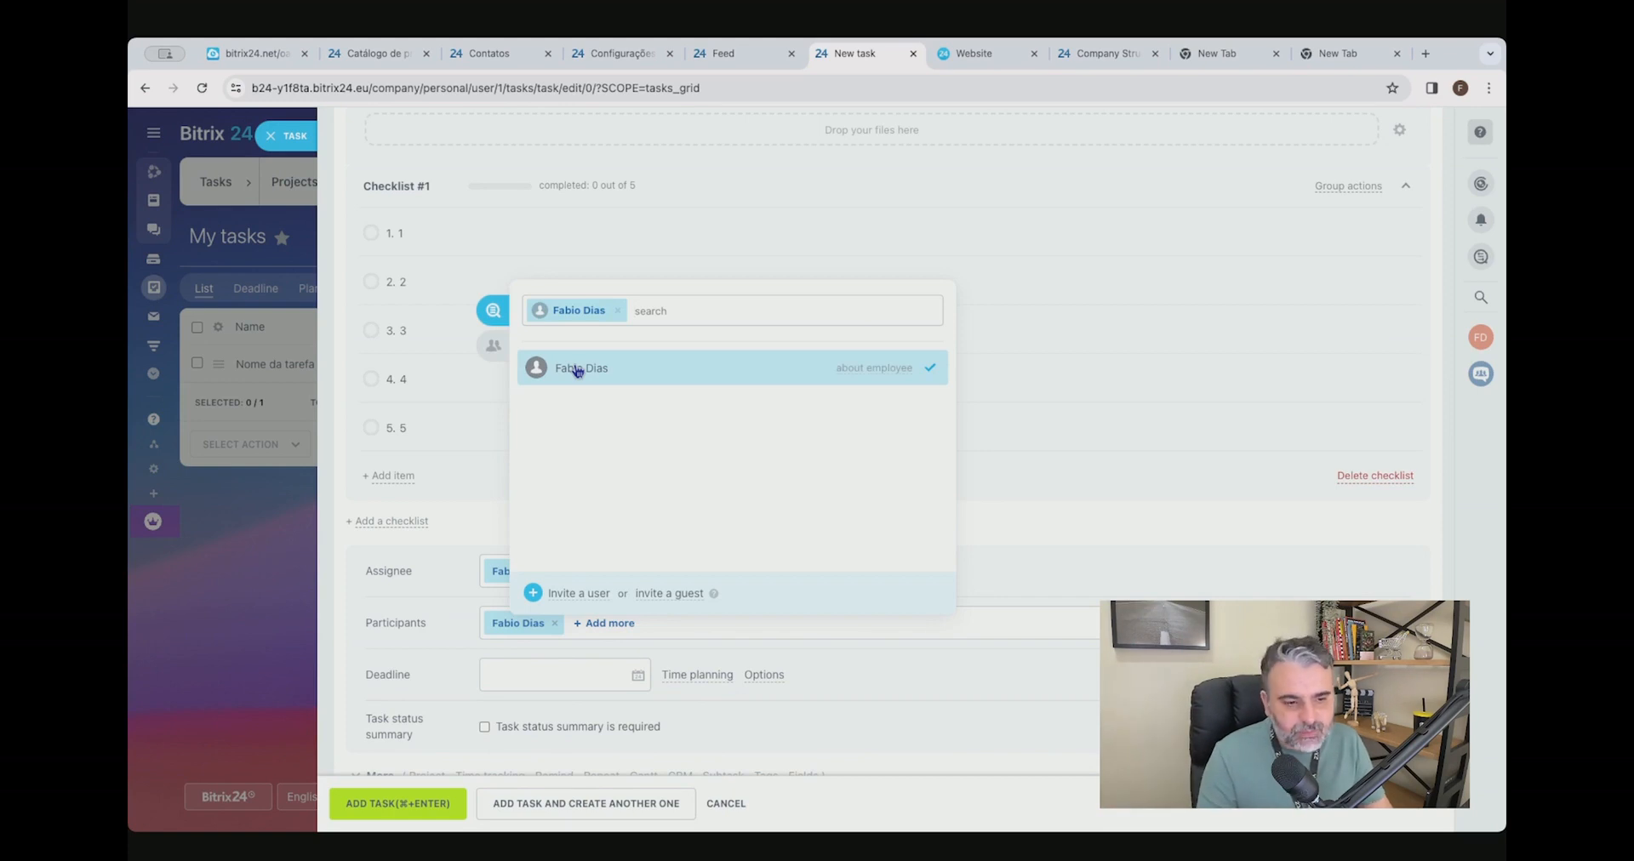
{"action": "left_click", "coordinate": [1106, 577]}
View the invite-by-link page for new users from the assignee selection, including the quick registration link, and close it.
{"action": "scroll", "coordinate": [859, 558], "scroll_direction": "down", "scroll_amount": 1}
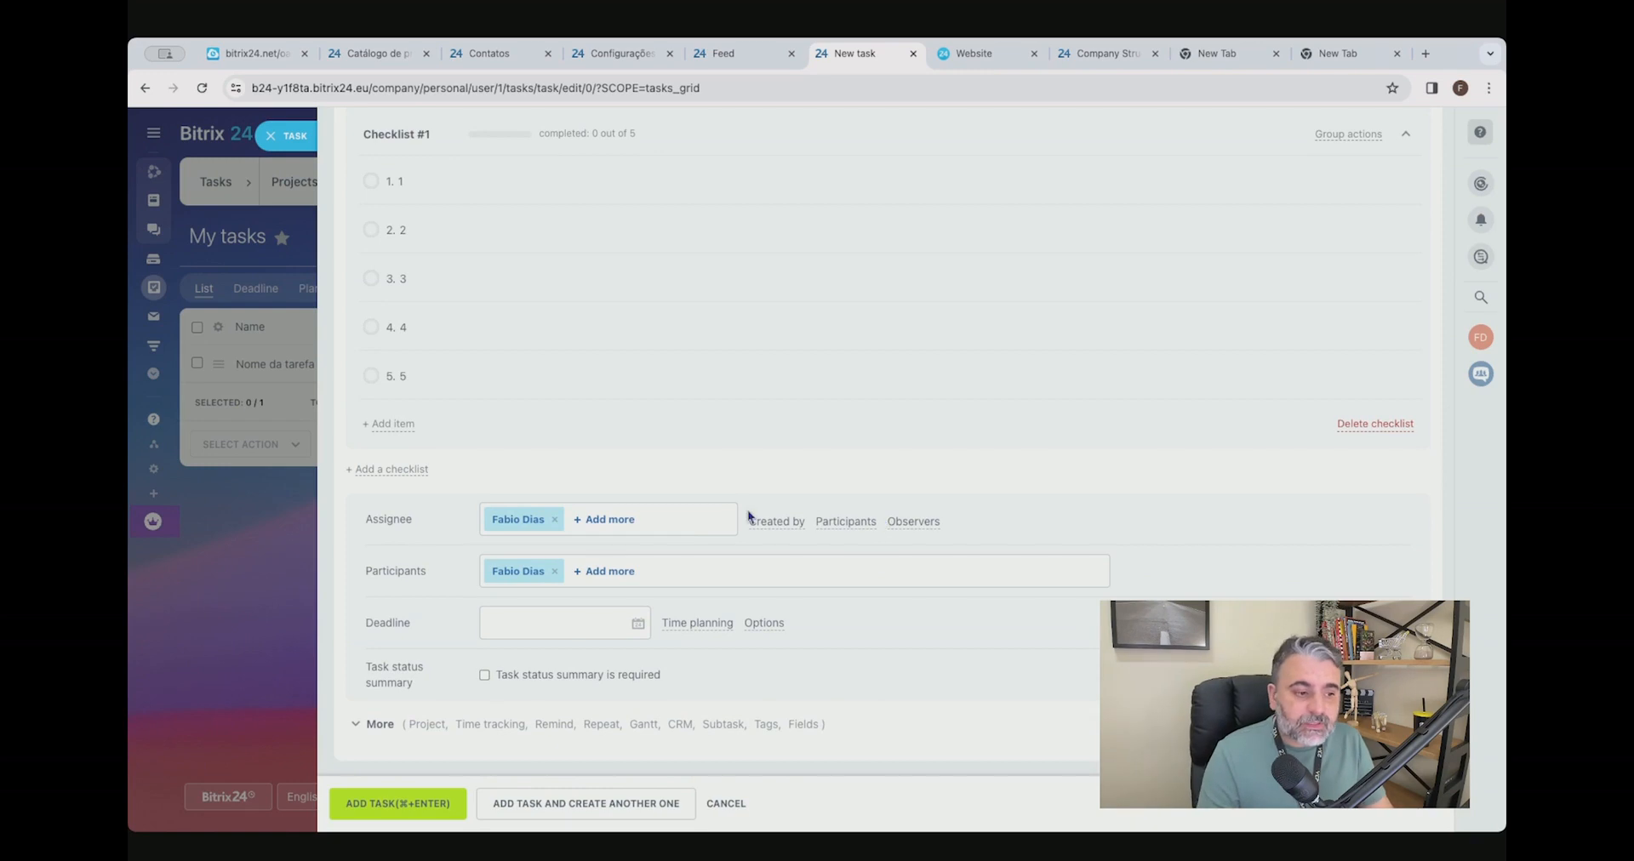
{"action": "left_click", "coordinate": [606, 519]}
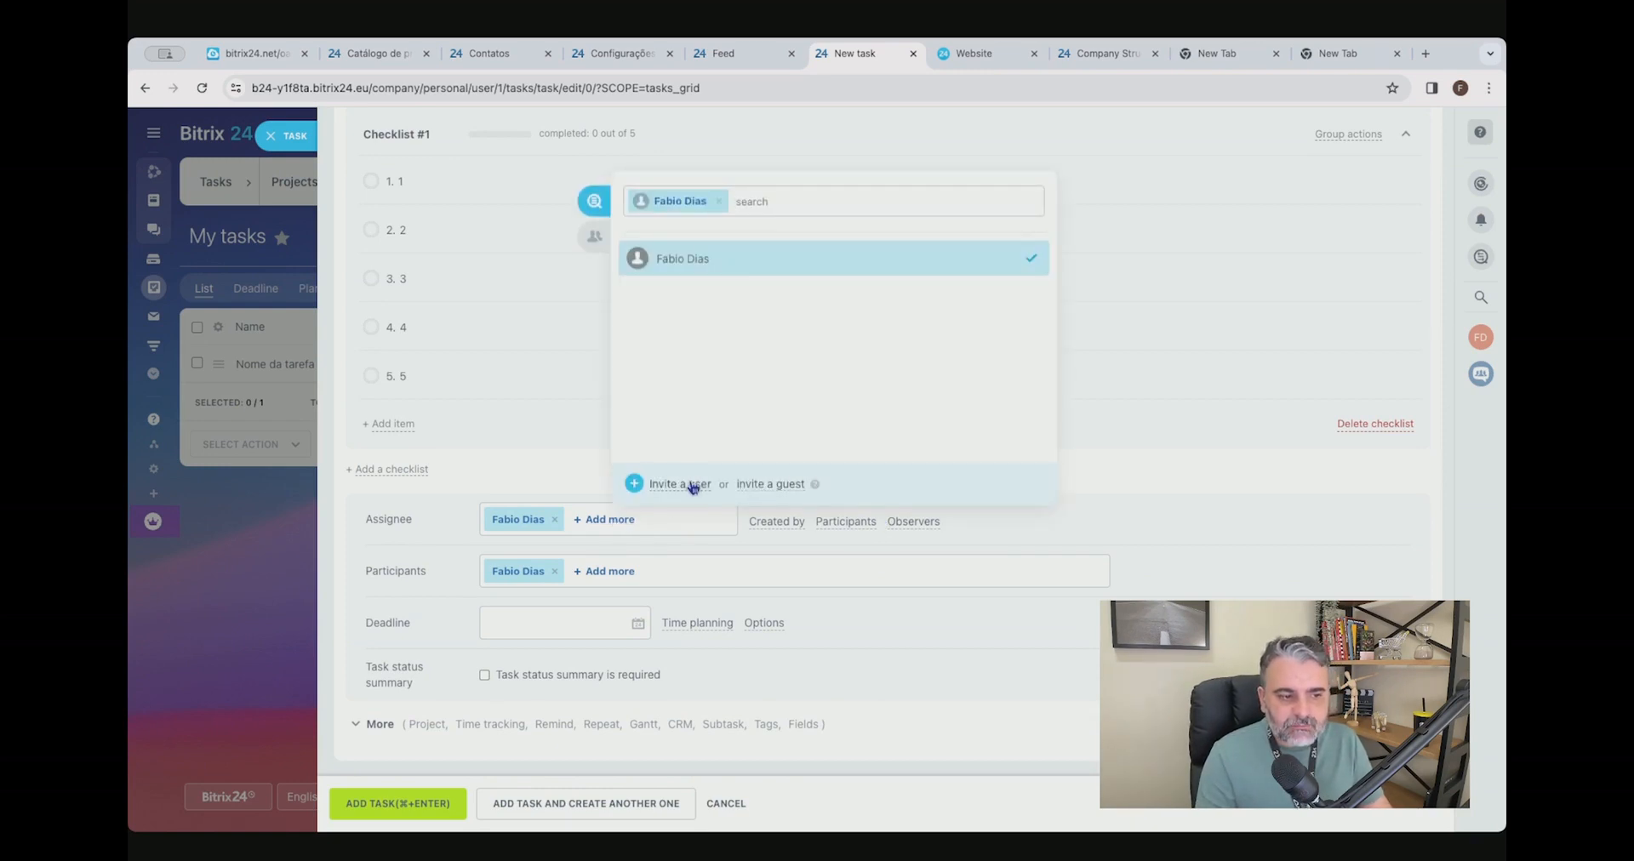
{"action": "left_click", "coordinate": [694, 485]}
{"action": "left_click", "coordinate": [748, 337]}
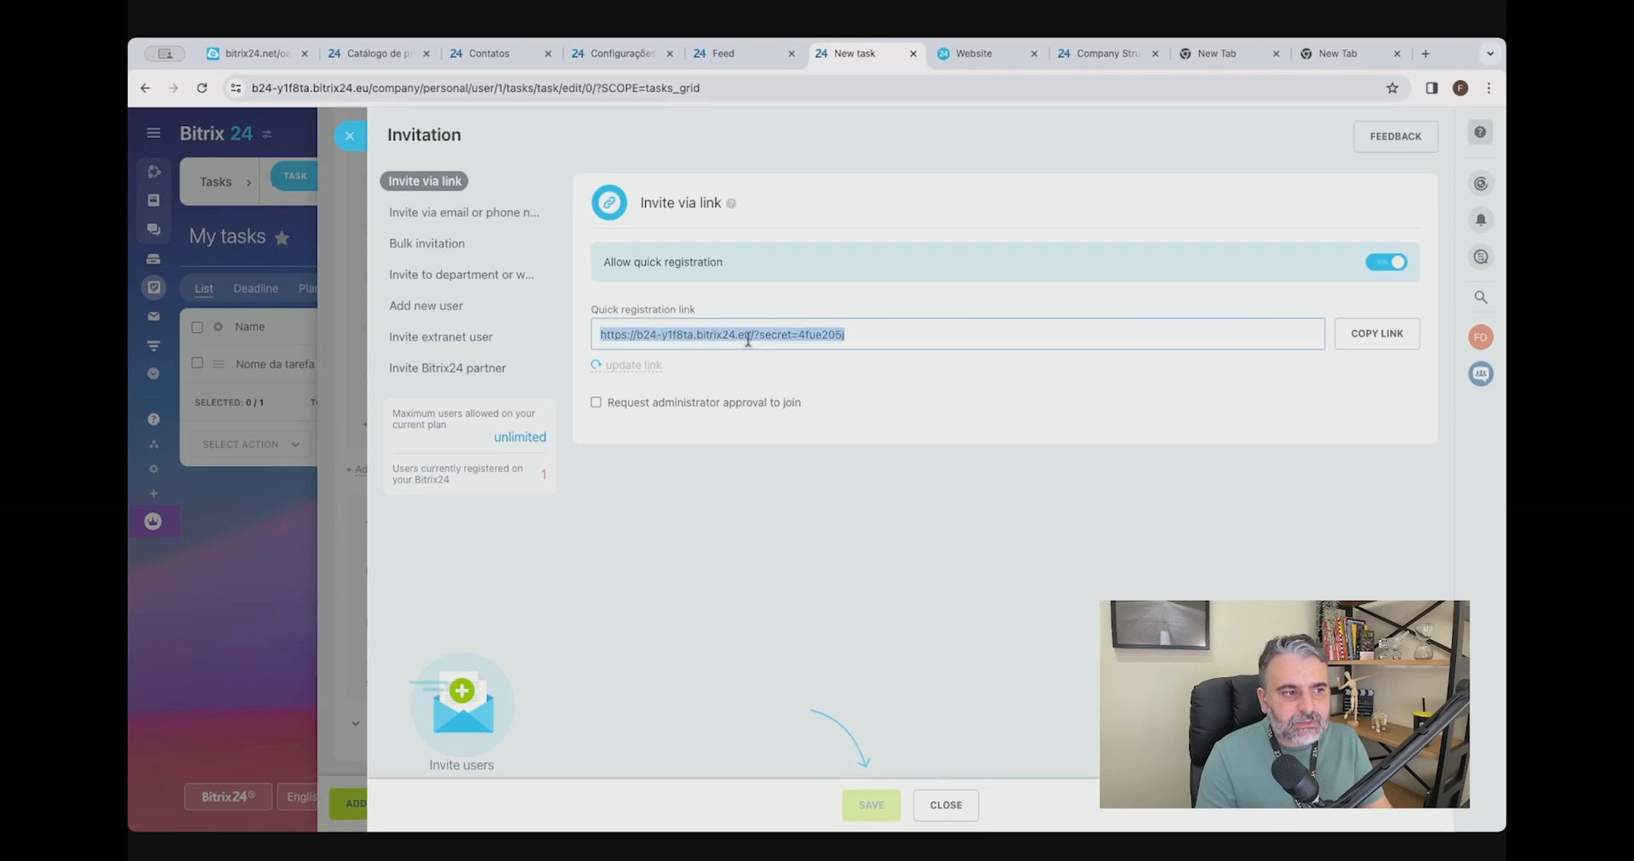
{"action": "left_click", "coordinate": [349, 135]}
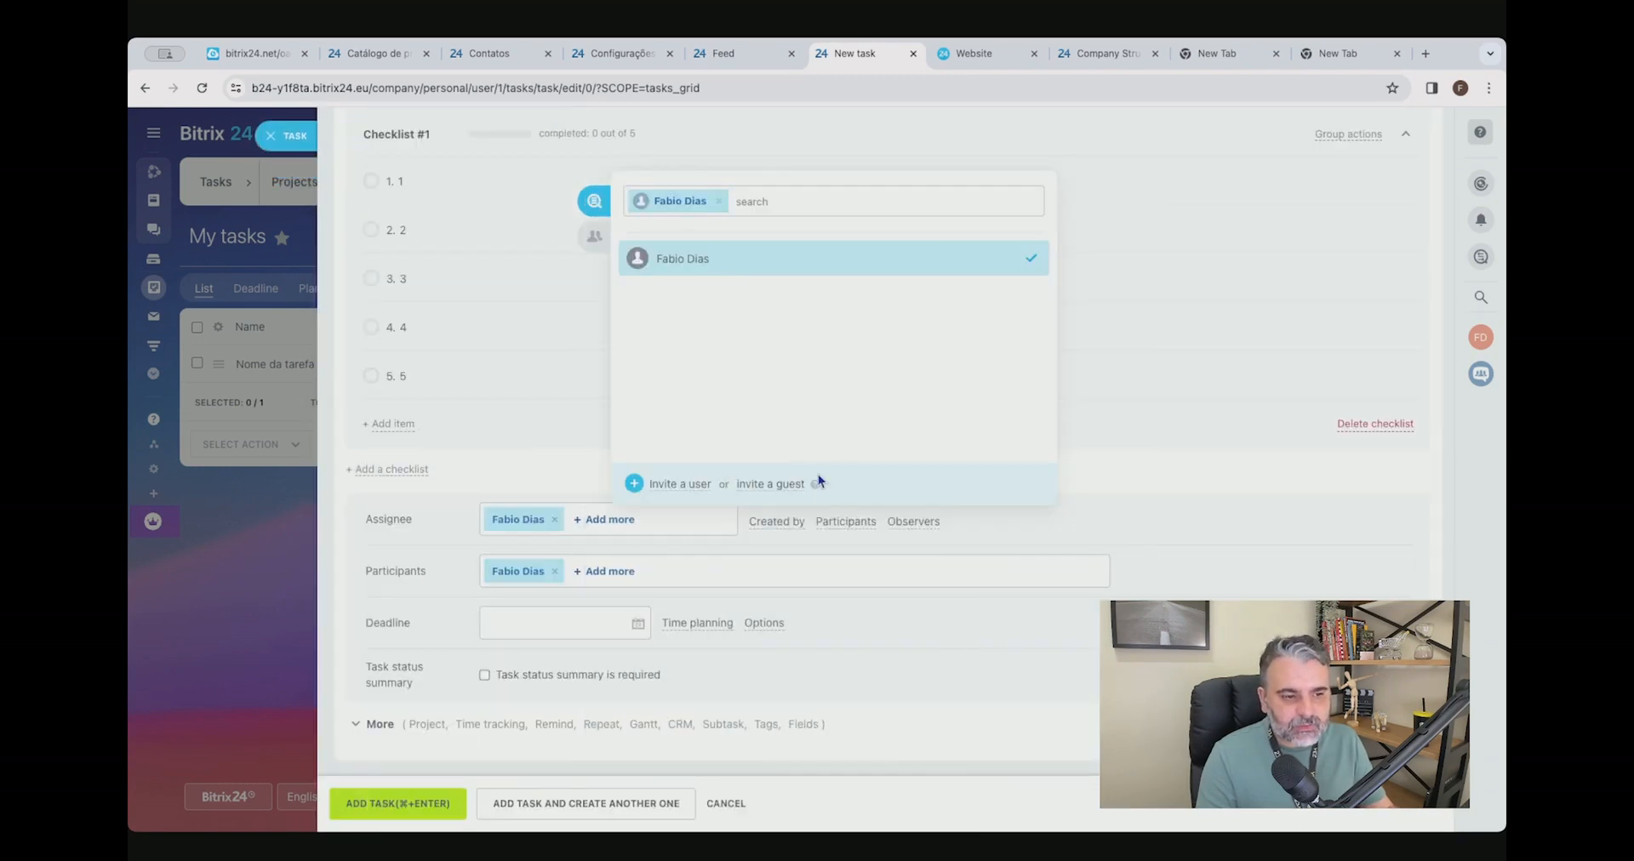
Invite a guest as an additional assignee, entering the guest's e-mail and first name.
{"action": "left_click", "coordinate": [766, 484]}
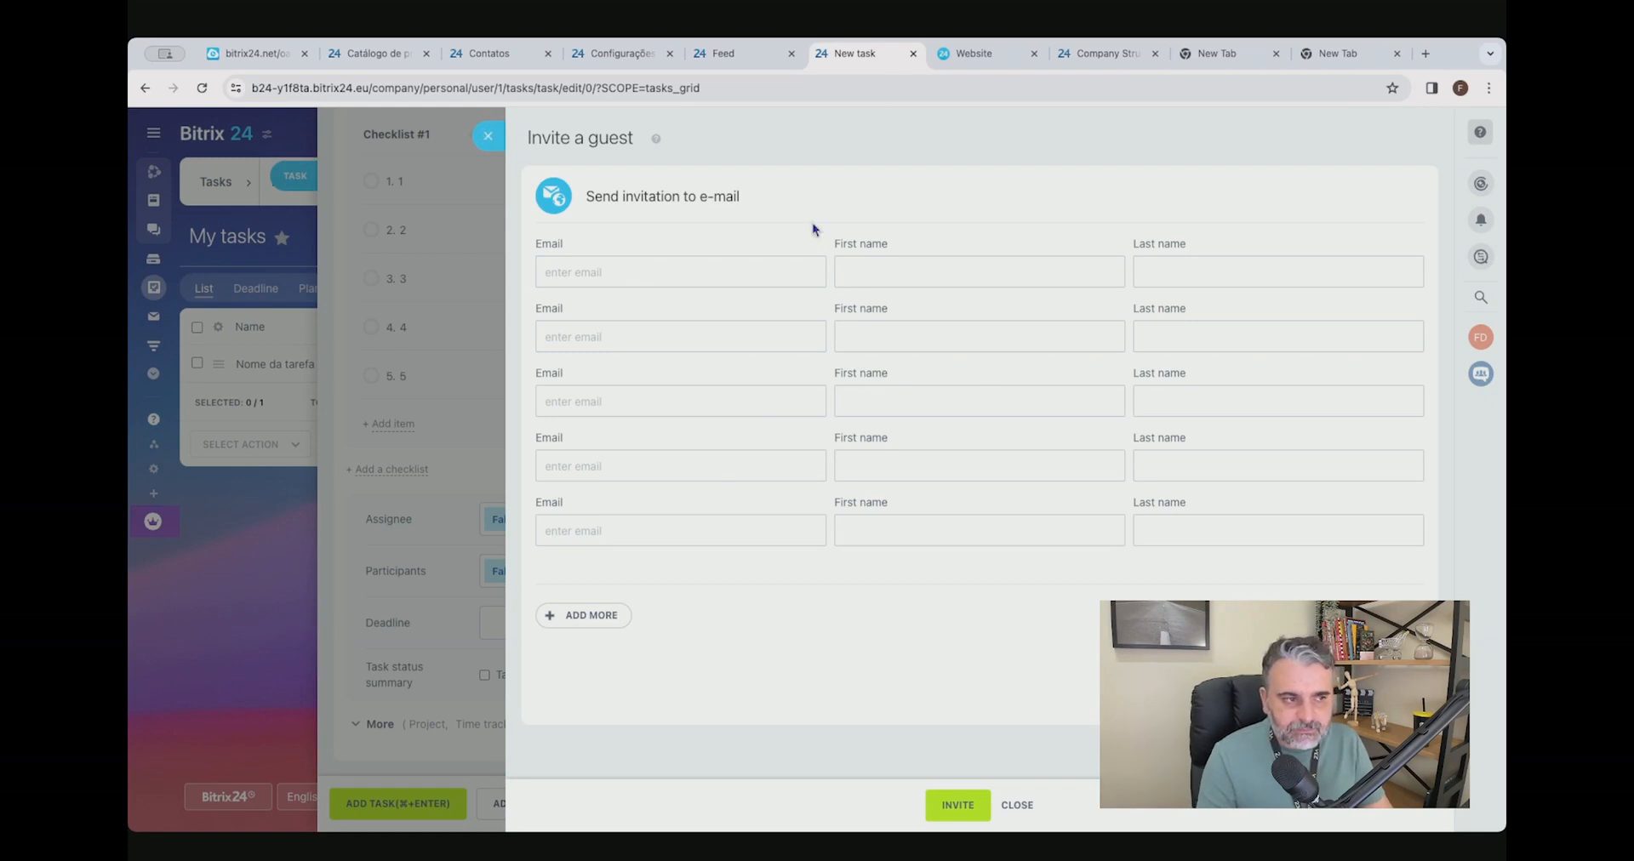
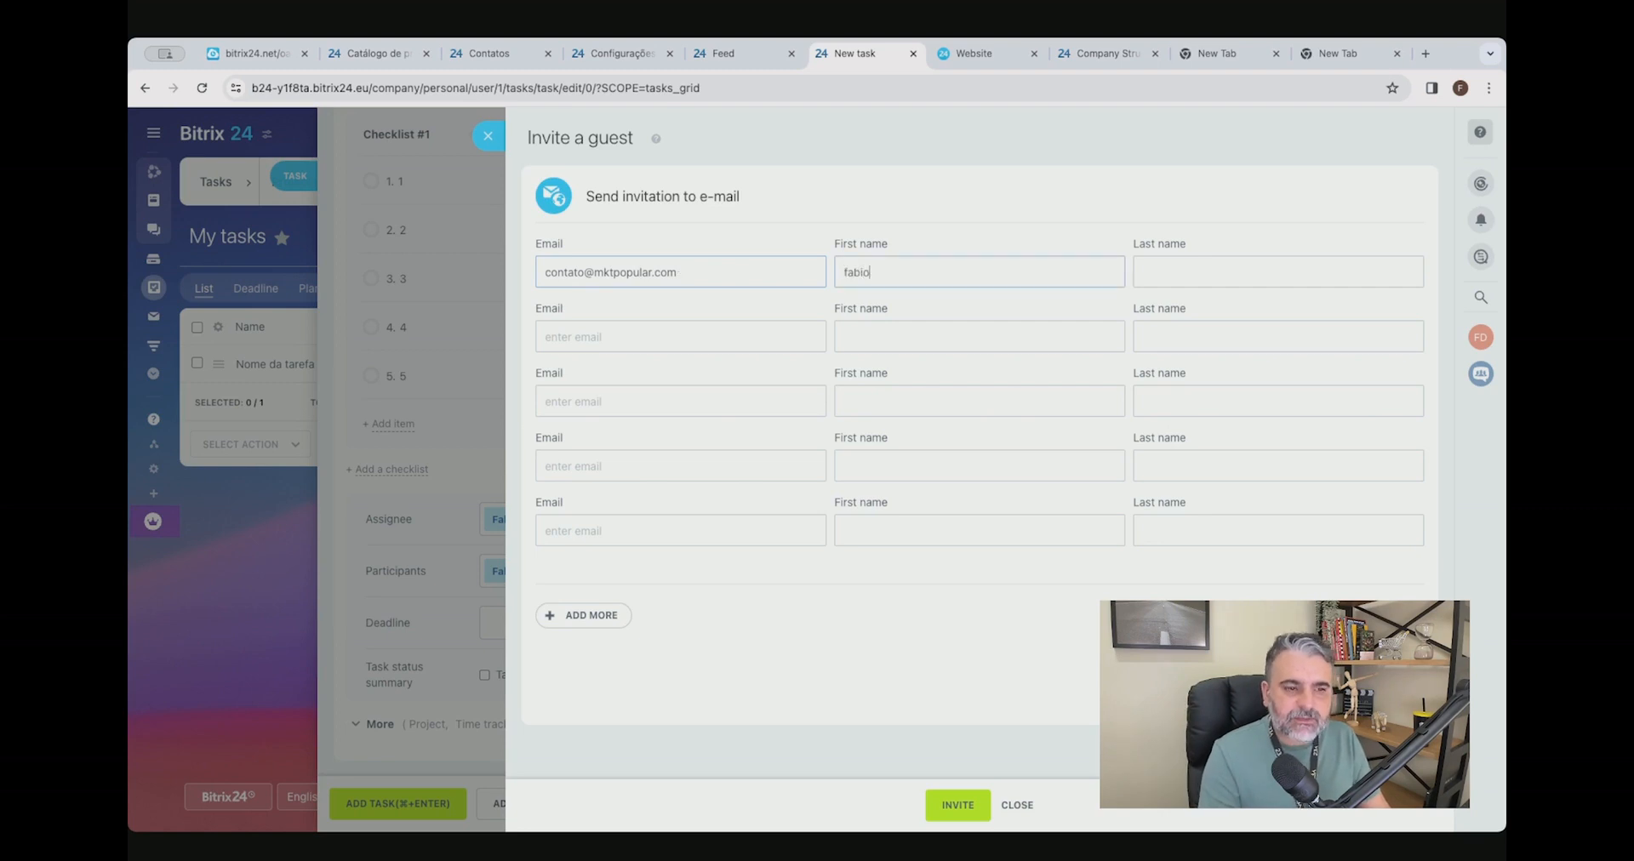
{"action": "key", "text": "Return"}
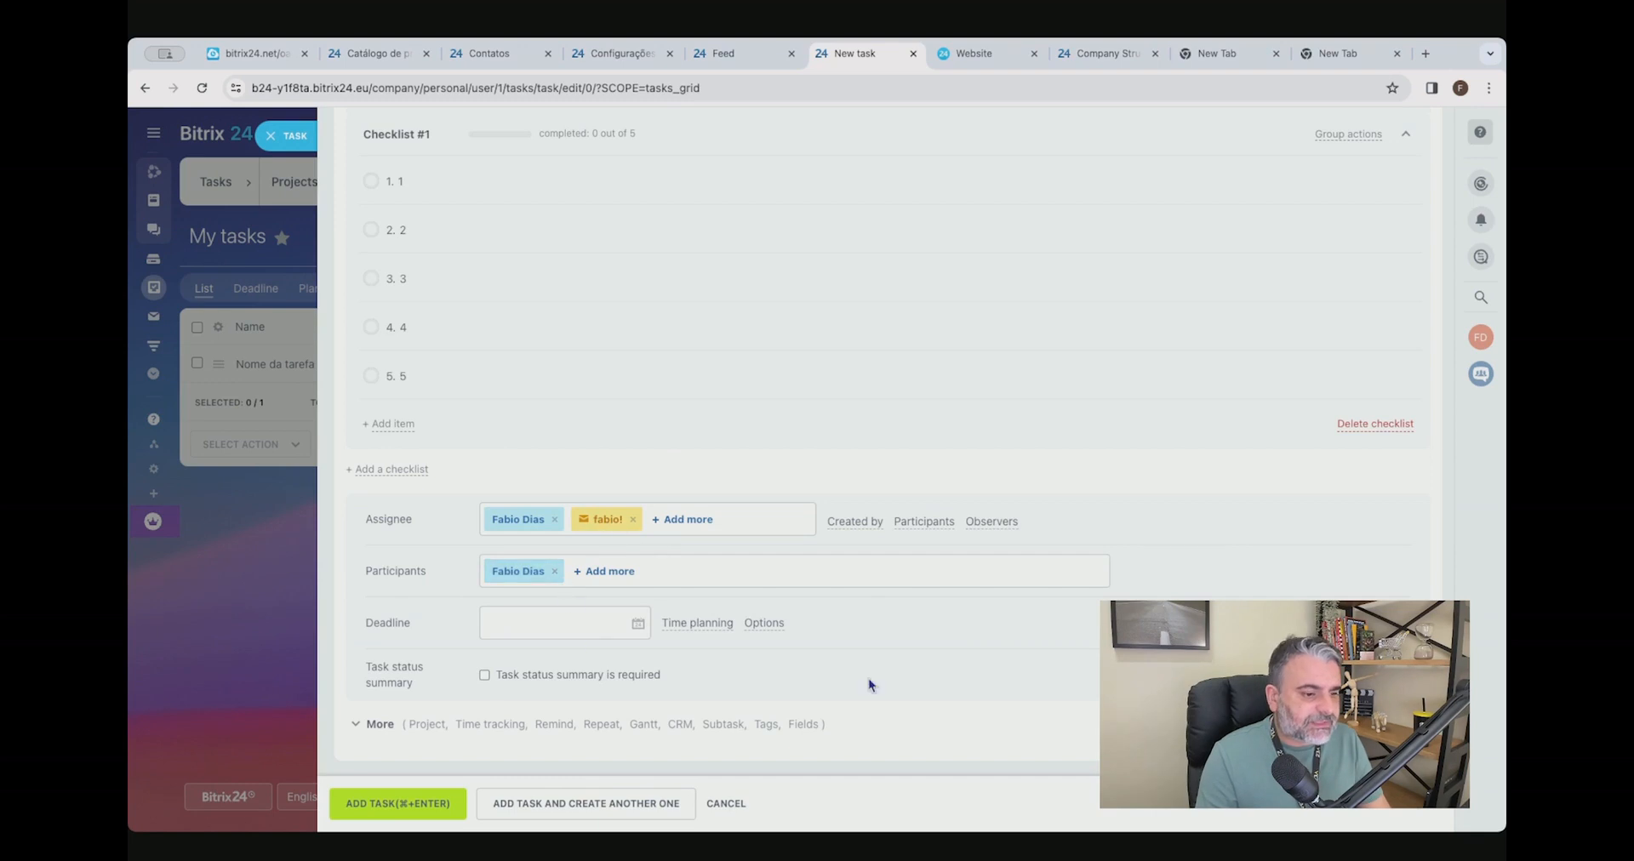
Set the task deadline to 19/03/2024 19:00 and expand the additional task settings.
{"action": "left_click", "coordinate": [514, 612]}
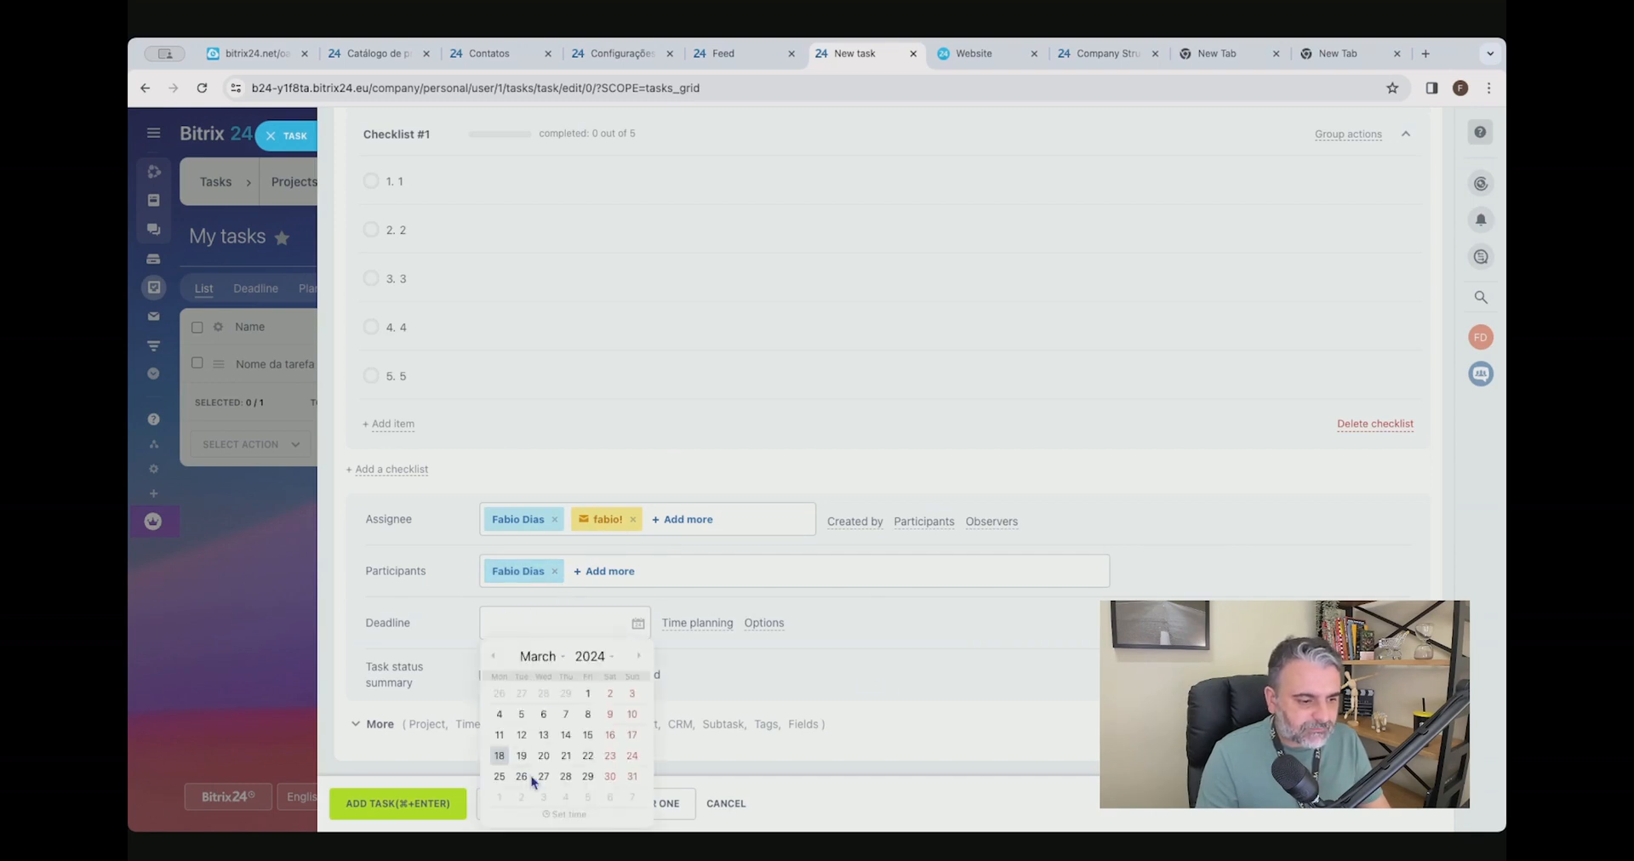
{"action": "left_click", "coordinate": [518, 753]}
{"action": "left_click", "coordinate": [471, 724]}
{"action": "scroll", "coordinate": [591, 534], "scroll_direction": "down", "scroll_amount": 3}
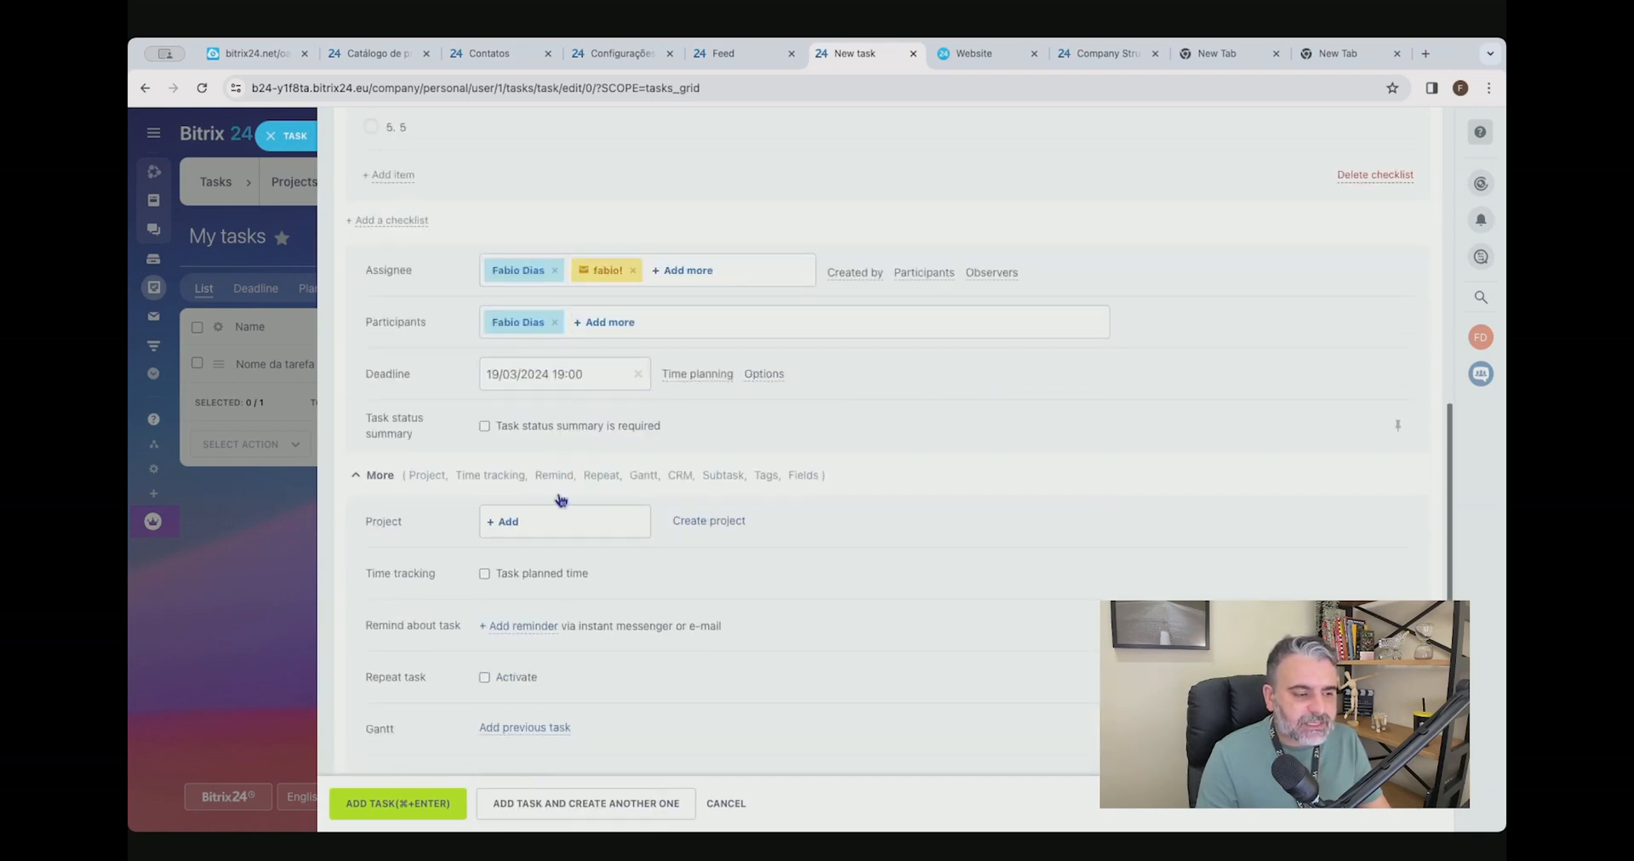
{"action": "scroll", "coordinate": [596, 468], "scroll_direction": "down", "scroll_amount": 3}
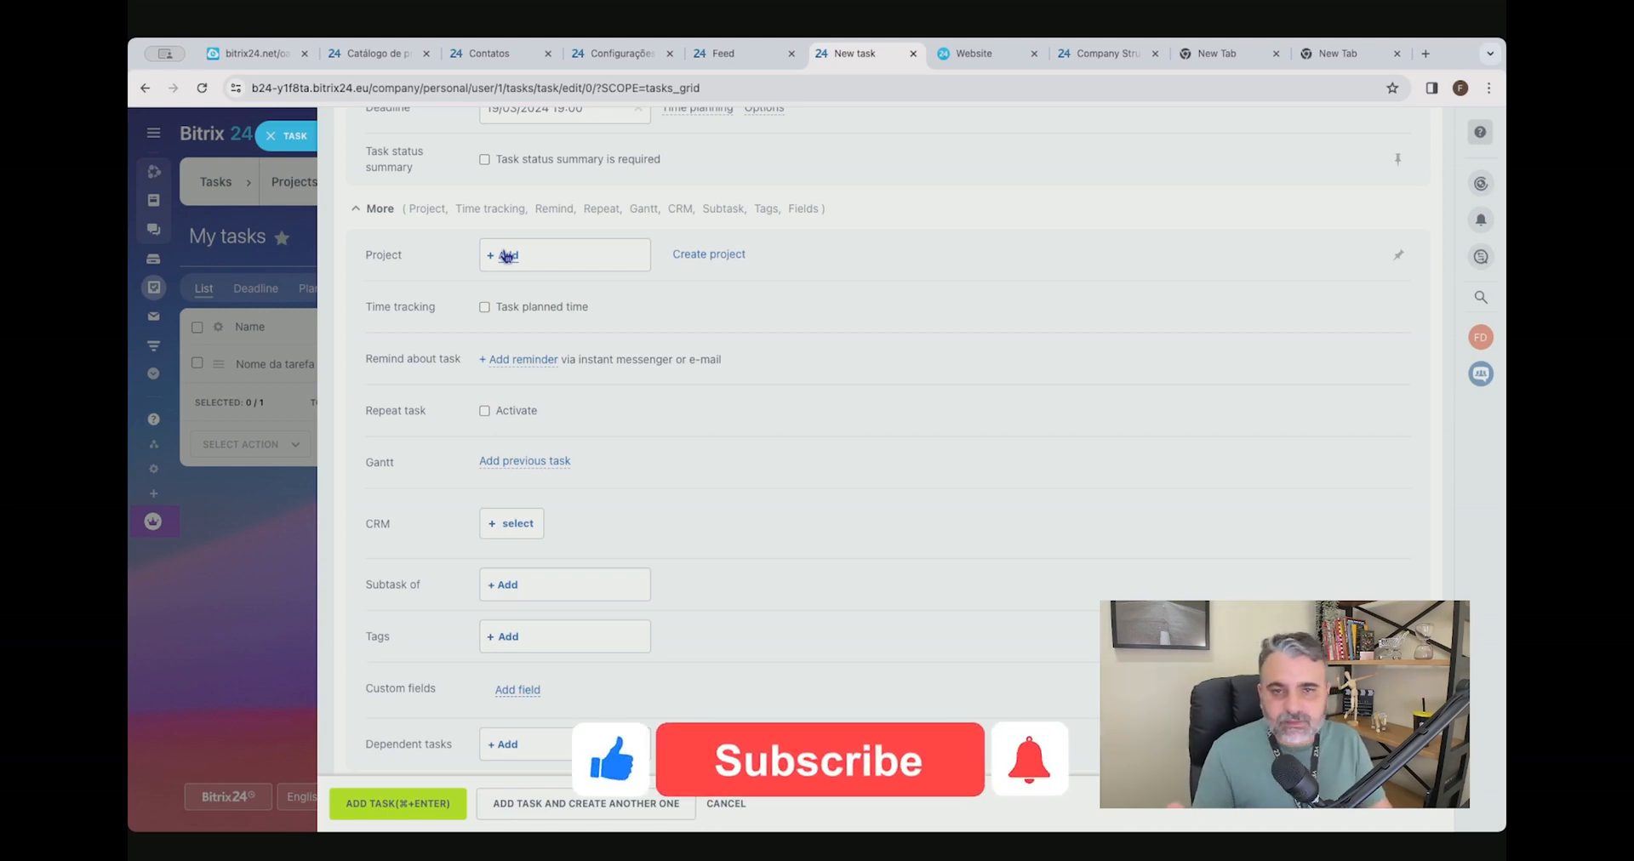
Try the planned time option under time tracking and switch it off again.
{"action": "left_click", "coordinate": [484, 307]}
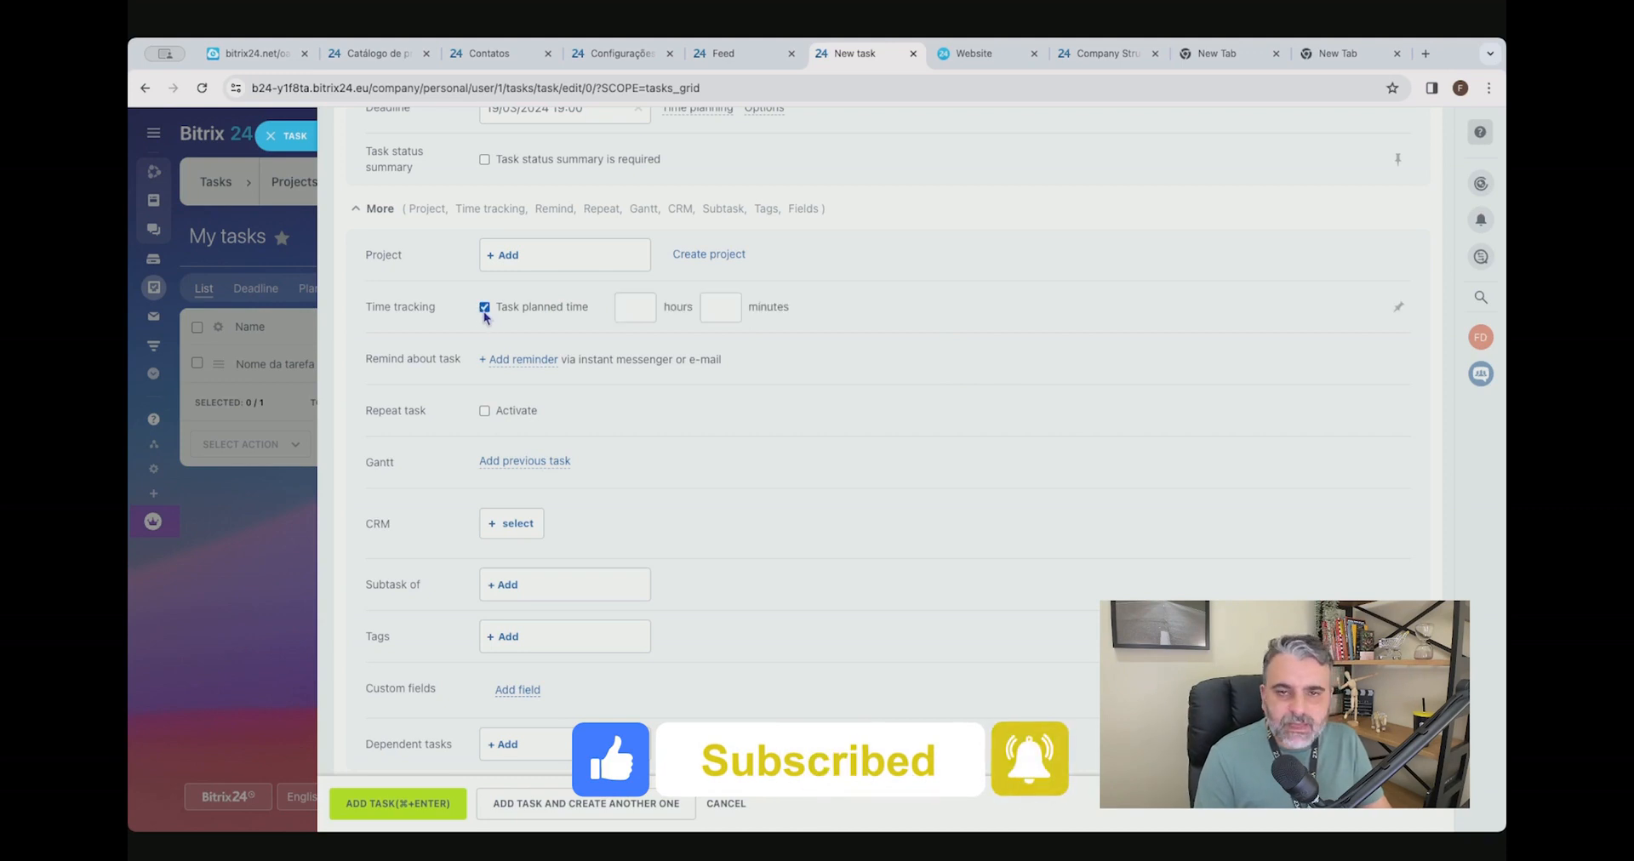
{"action": "left_click", "coordinate": [484, 308]}
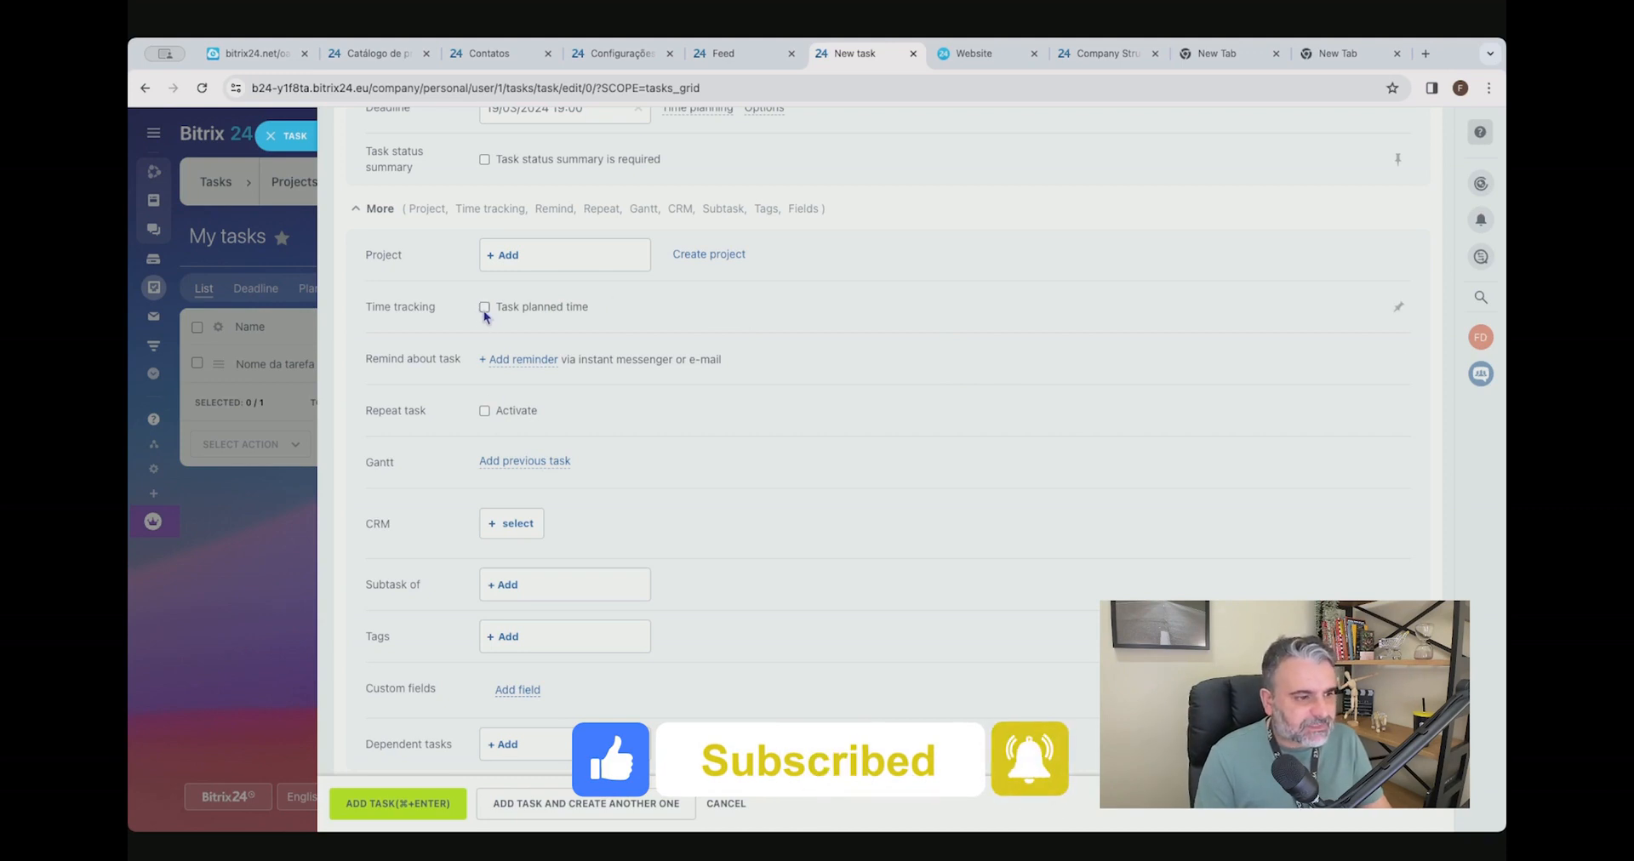
Activate repetition for the task and review its creation time setting.
{"action": "left_click", "coordinate": [484, 411]}
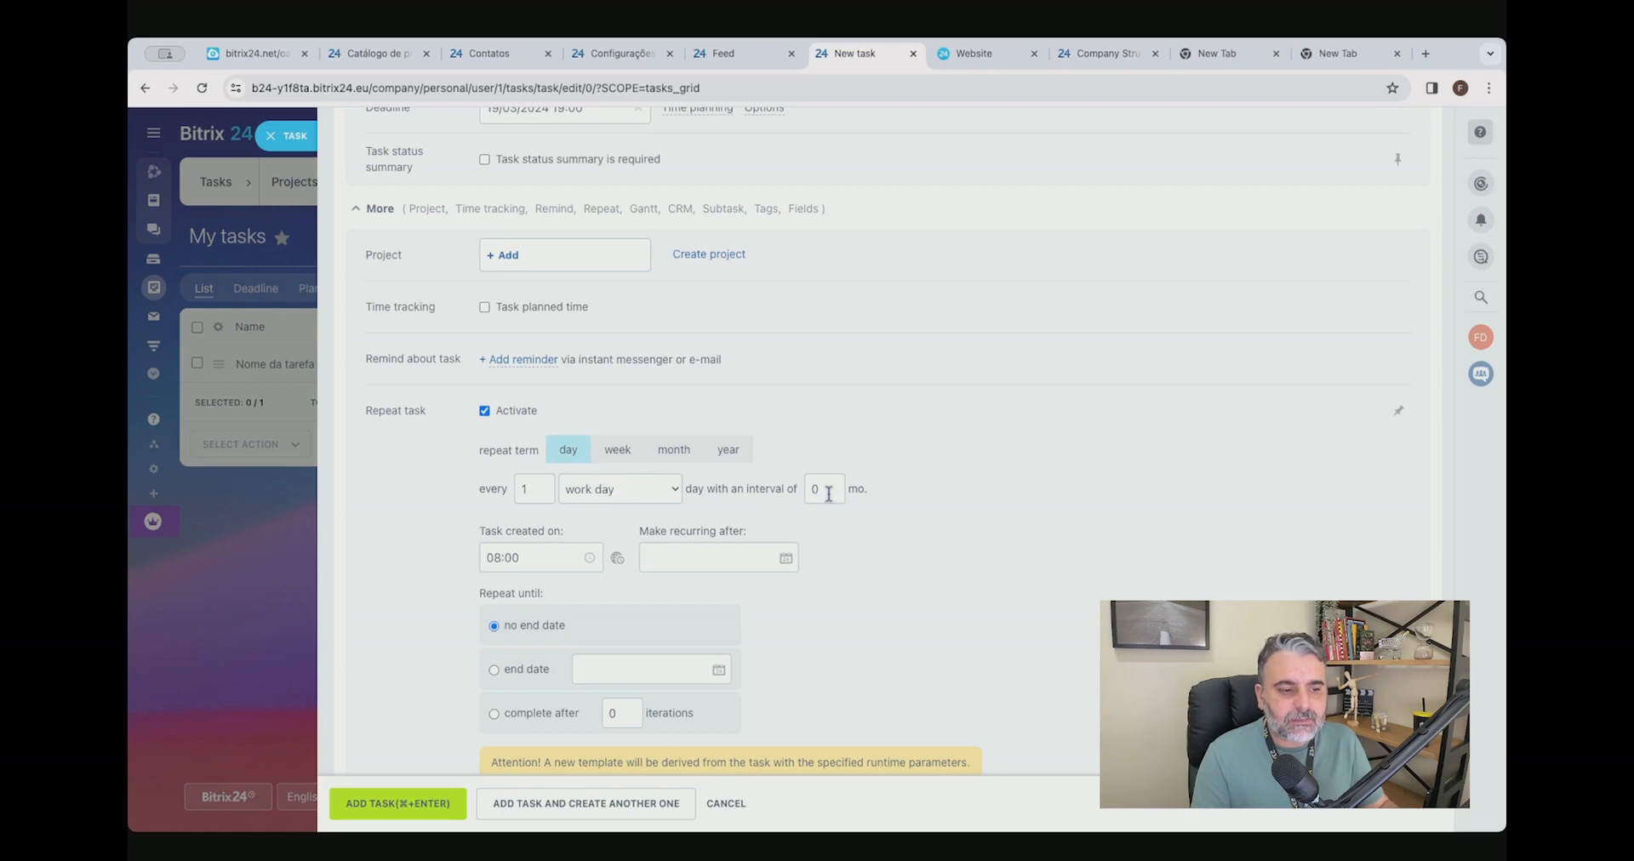
{"action": "left_click", "coordinate": [508, 553]}
{"action": "left_click", "coordinate": [973, 595]}
{"action": "scroll", "coordinate": [719, 576], "scroll_direction": "up", "scroll_amount": 7}
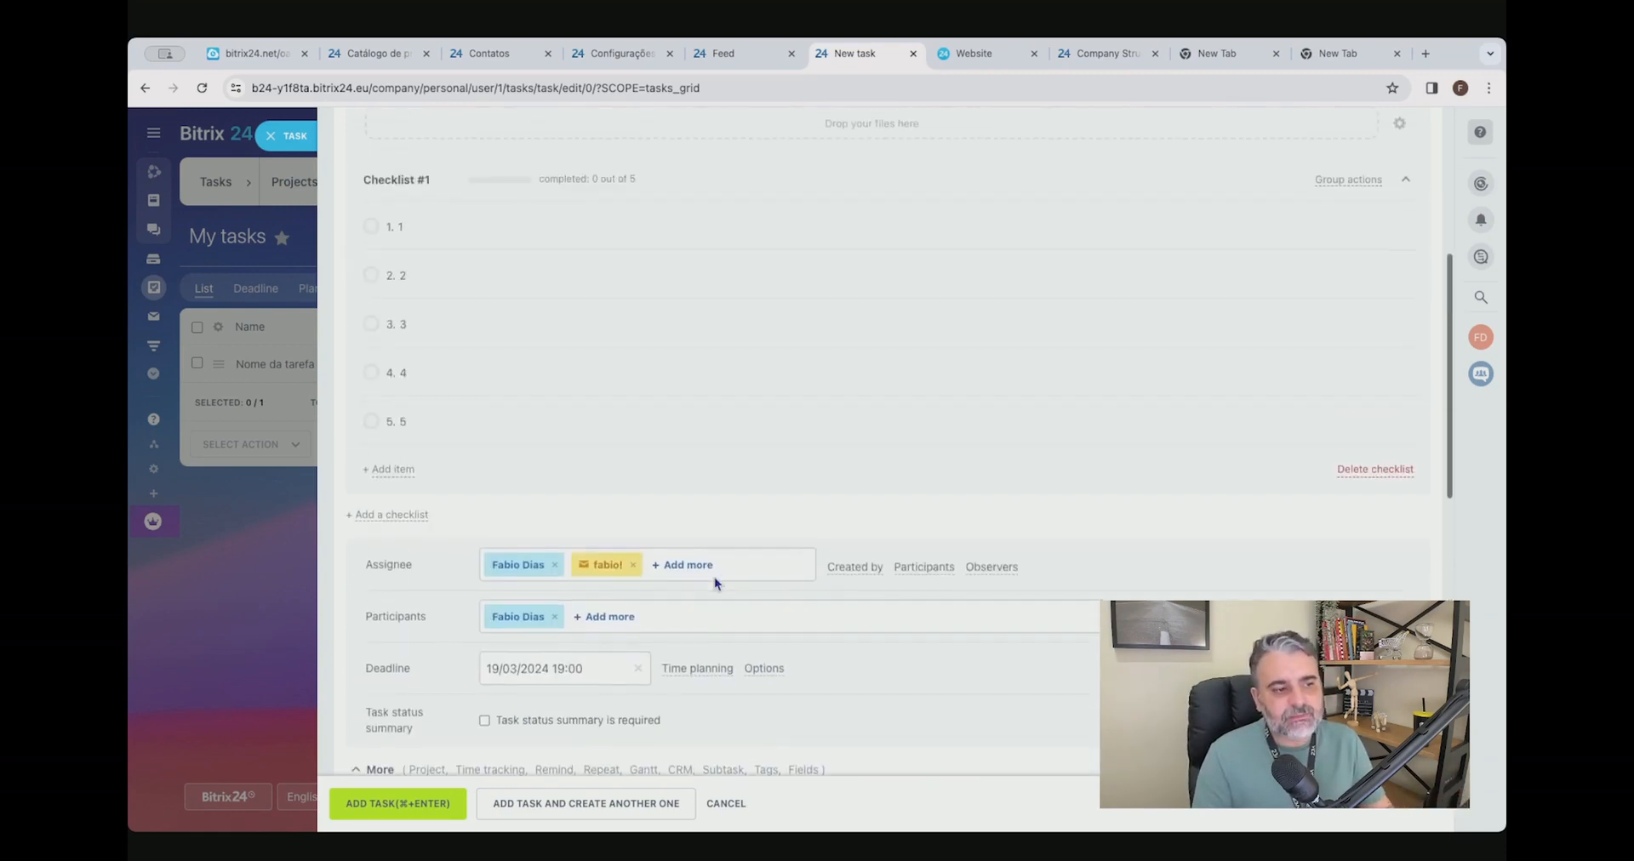
{"action": "scroll", "coordinate": [548, 683], "scroll_direction": "down", "scroll_amount": 6}
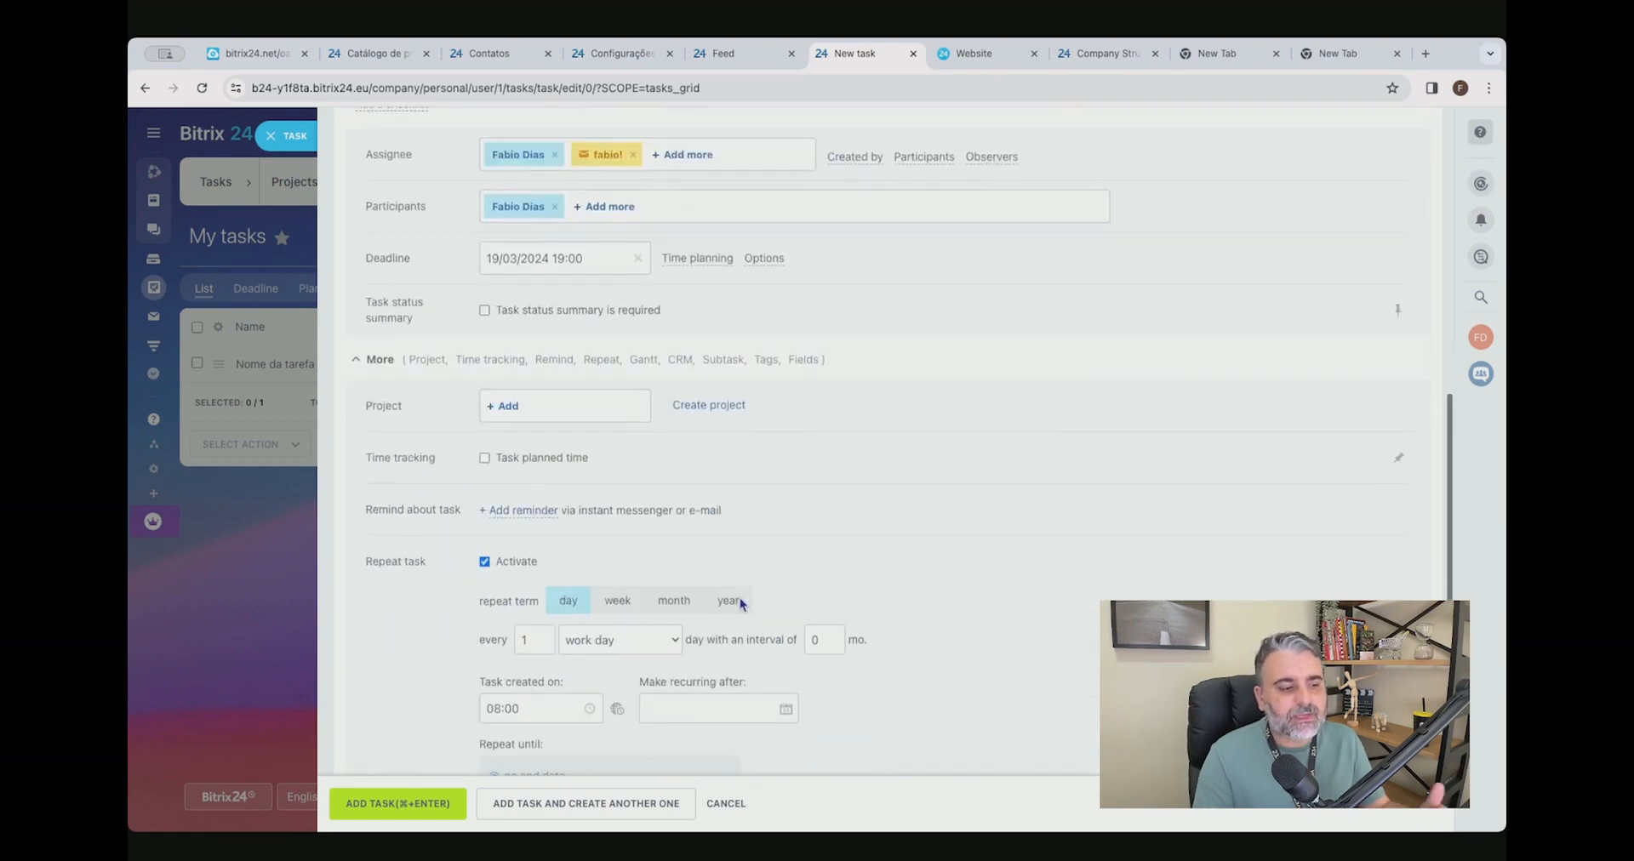
Create the tag "site!" and assign it to the task.
{"action": "scroll", "coordinate": [744, 601], "scroll_direction": "down", "scroll_amount": 2}
{"action": "scroll", "coordinate": [681, 536], "scroll_direction": "down", "scroll_amount": 3}
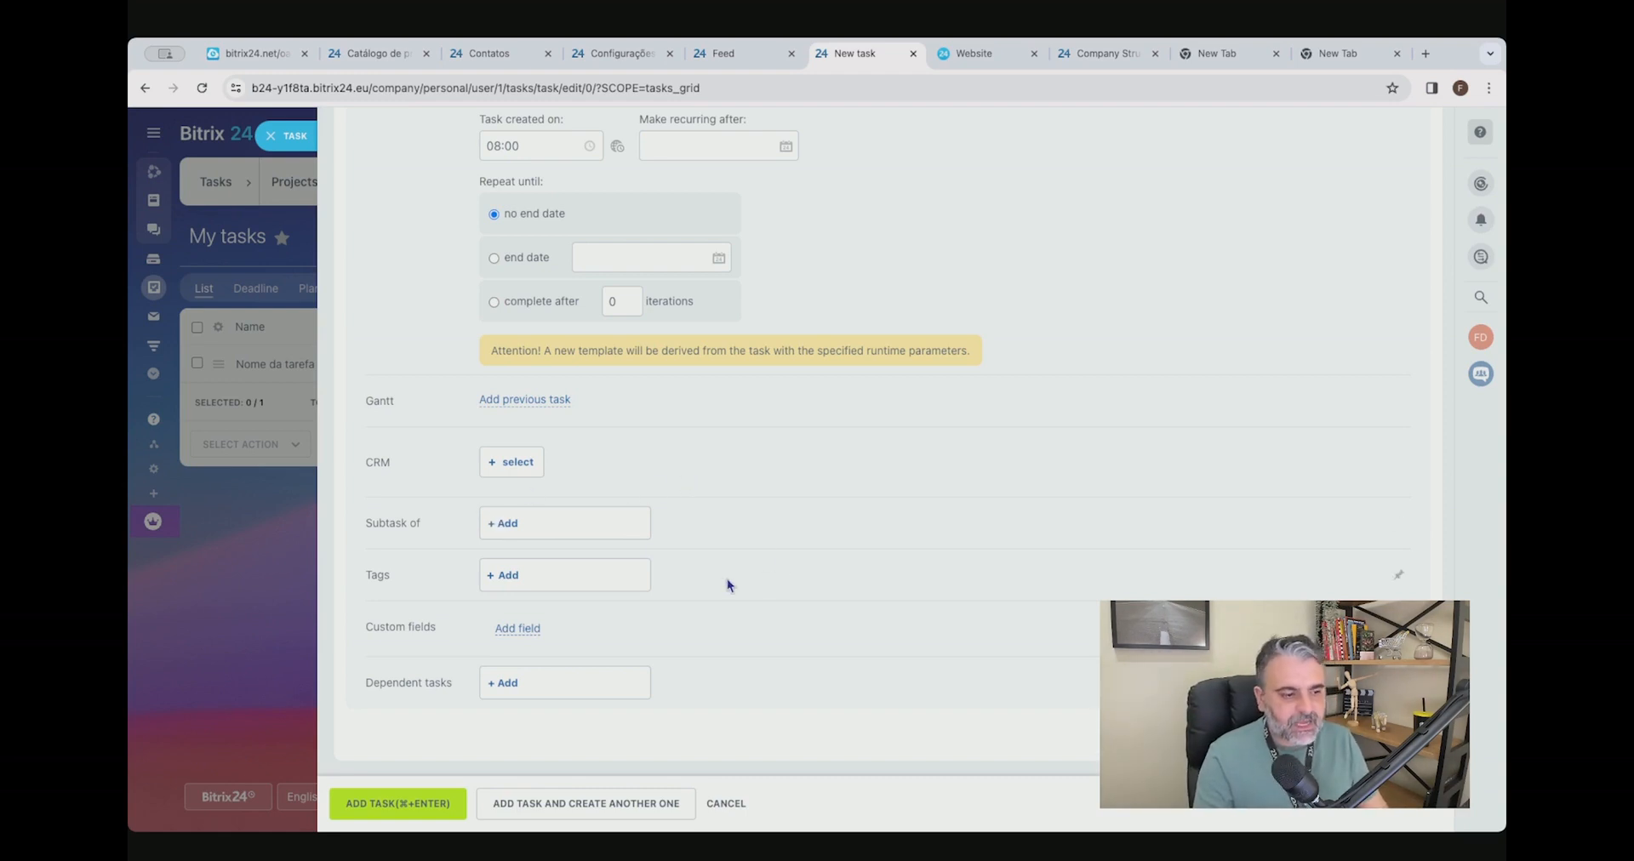
{"action": "left_click", "coordinate": [508, 576]}
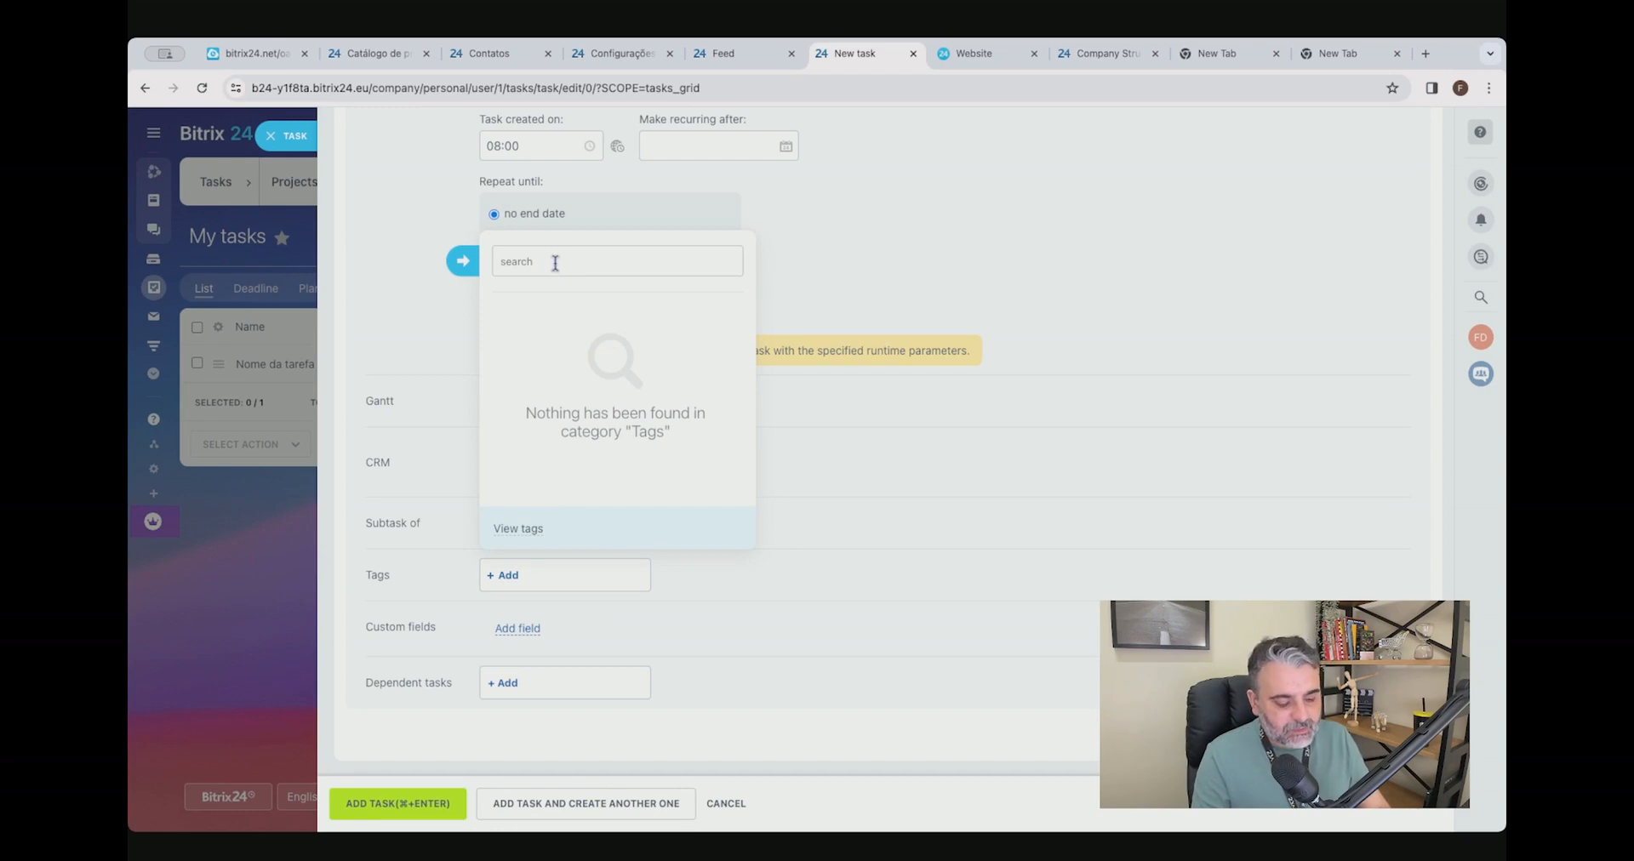
{"action": "type", "text": "site!"}
{"action": "left_click", "coordinate": [529, 529]}
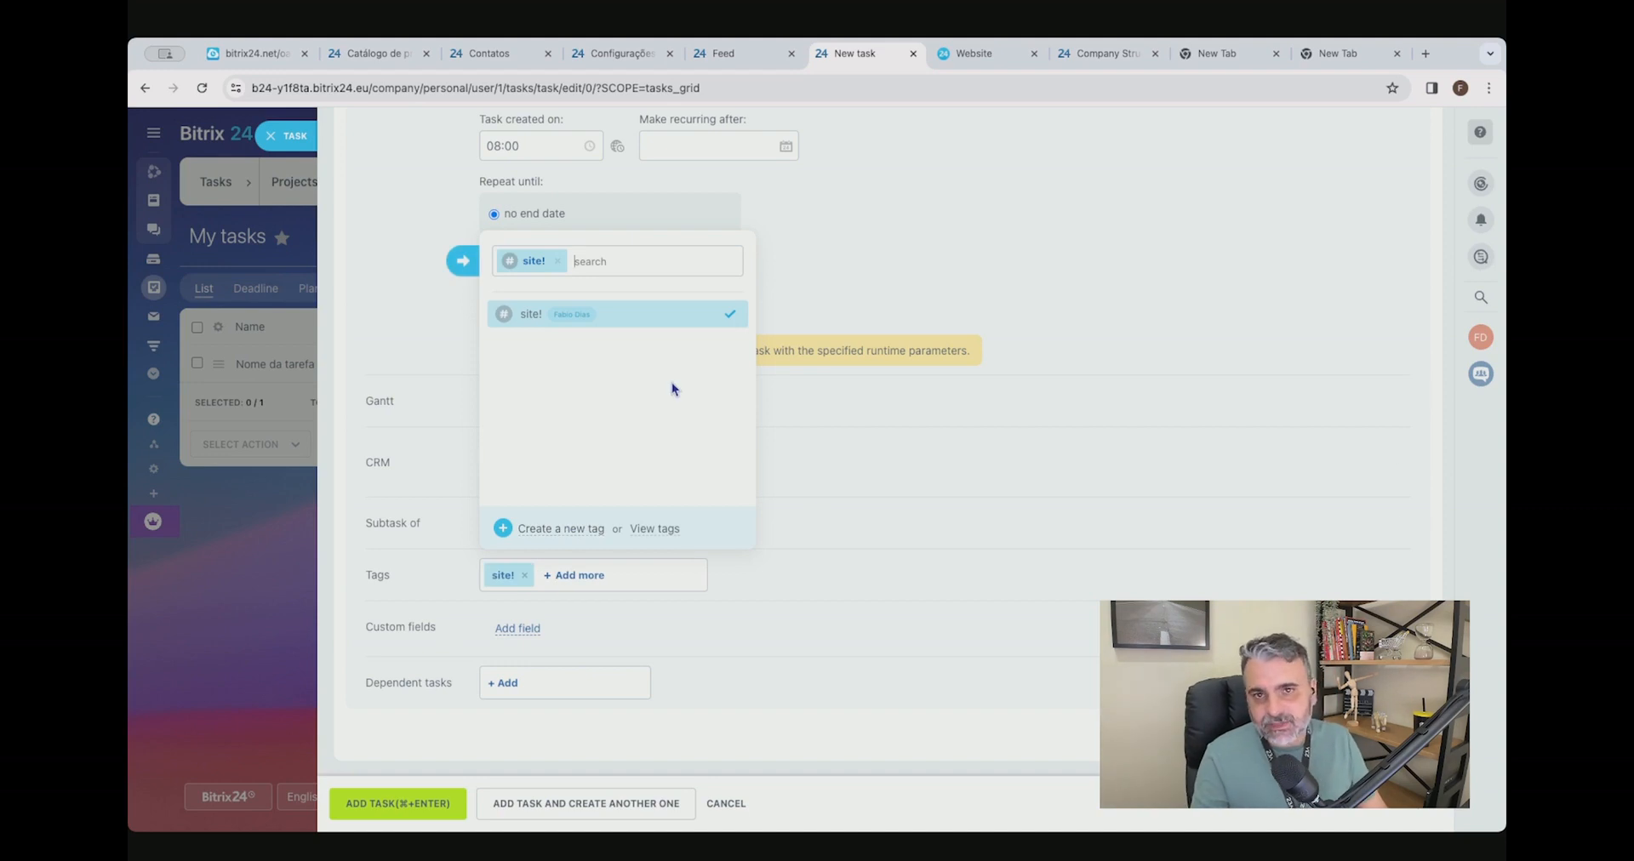
Finish the tag selection and add the new task.
{"action": "left_click", "coordinate": [1036, 536]}
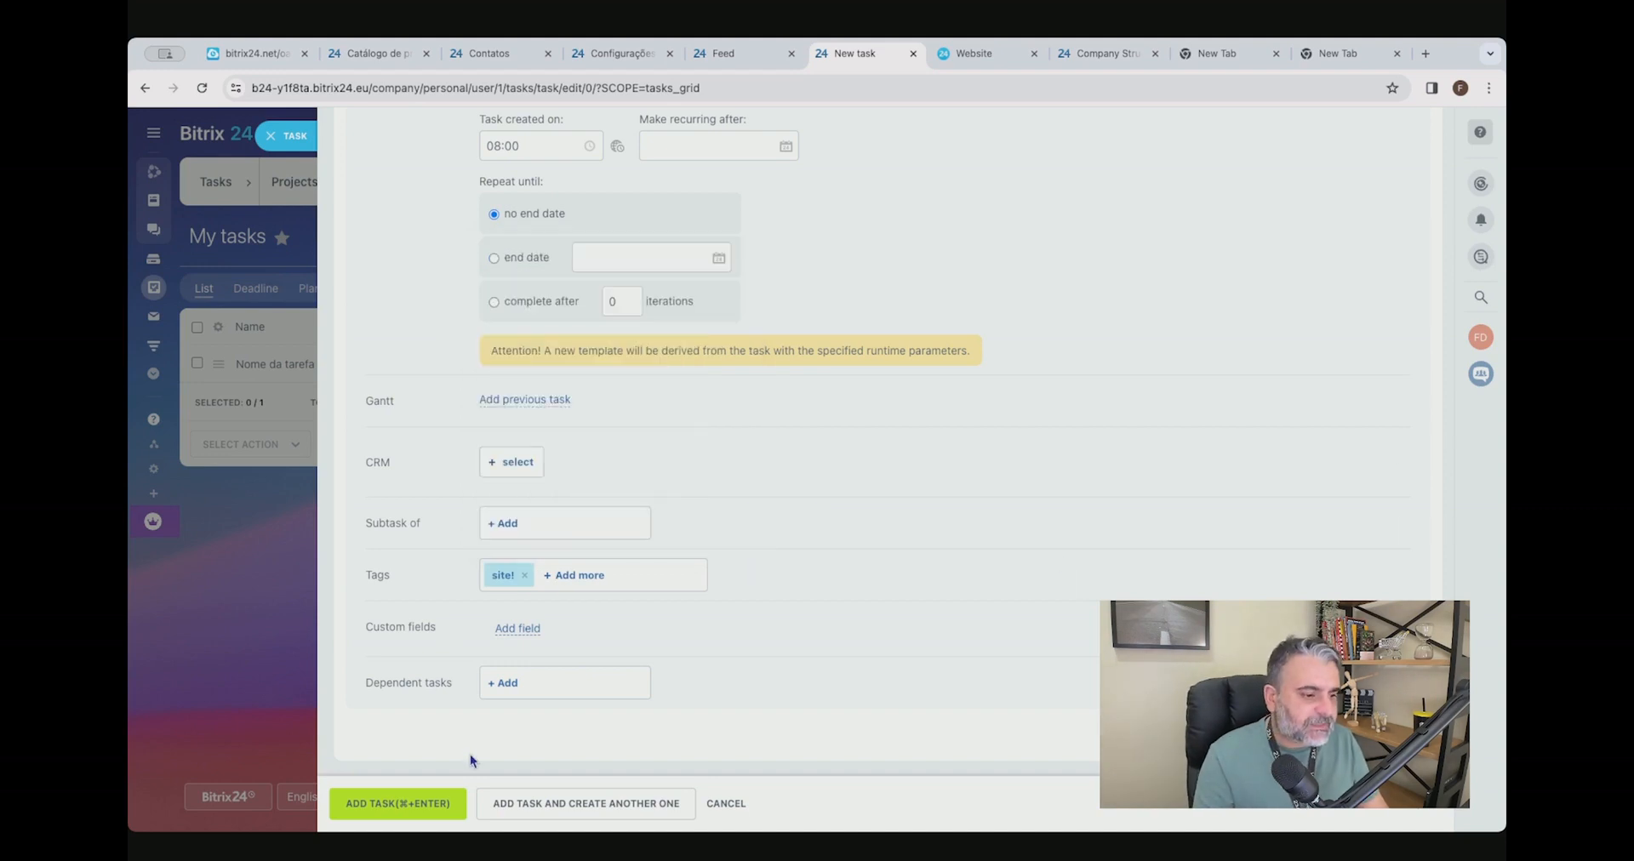
{"action": "left_click", "coordinate": [400, 806]}
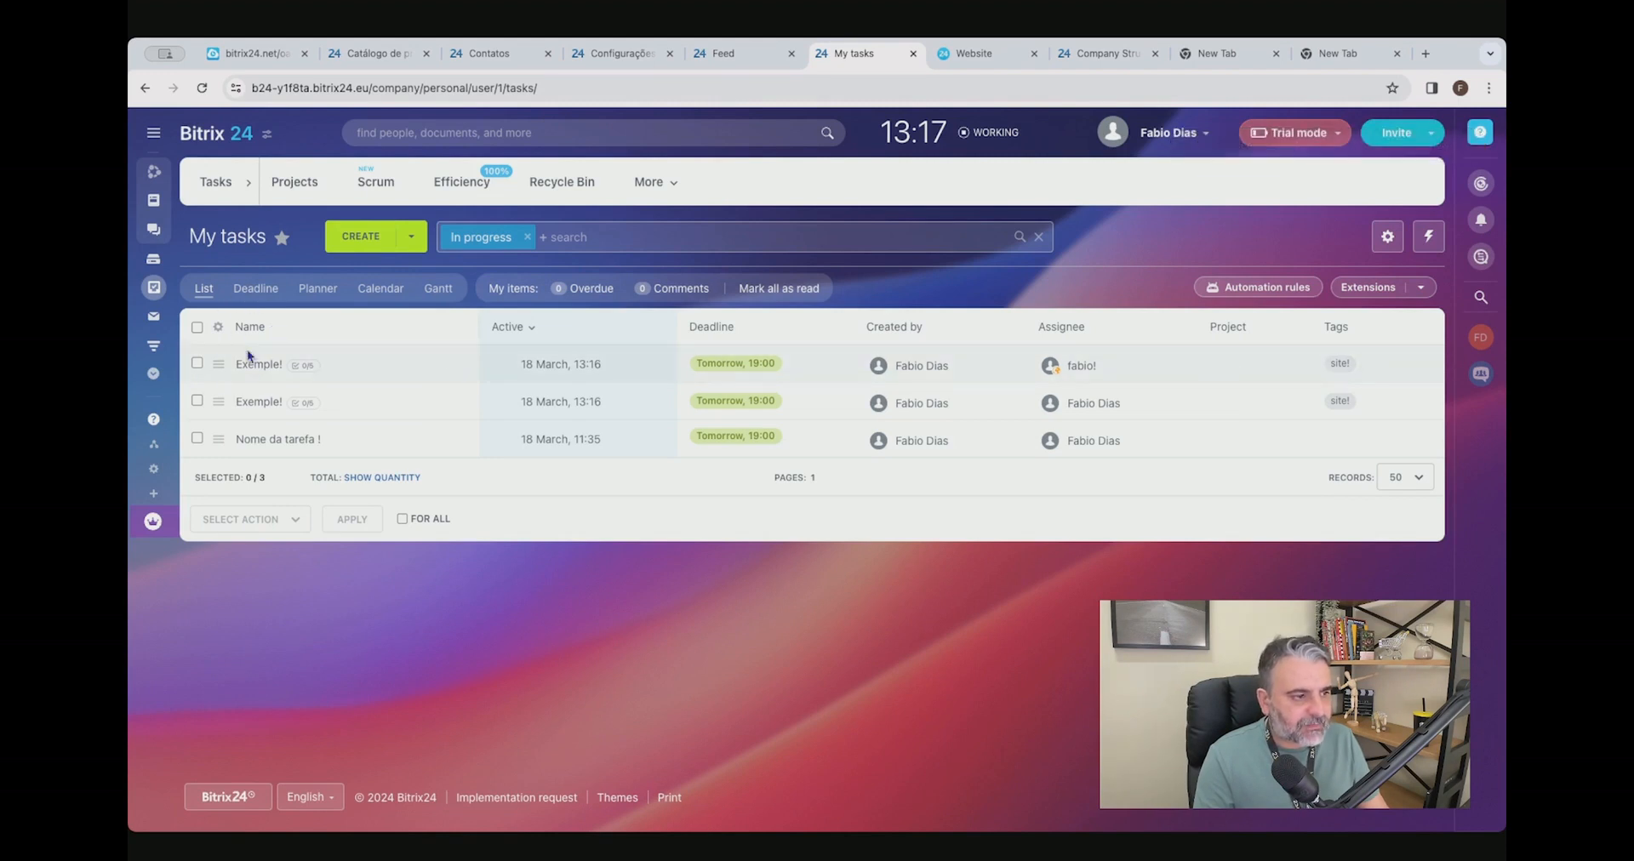
View the tasks by deadline and in the calendar, and return to the task list.
{"action": "left_click", "coordinate": [257, 290]}
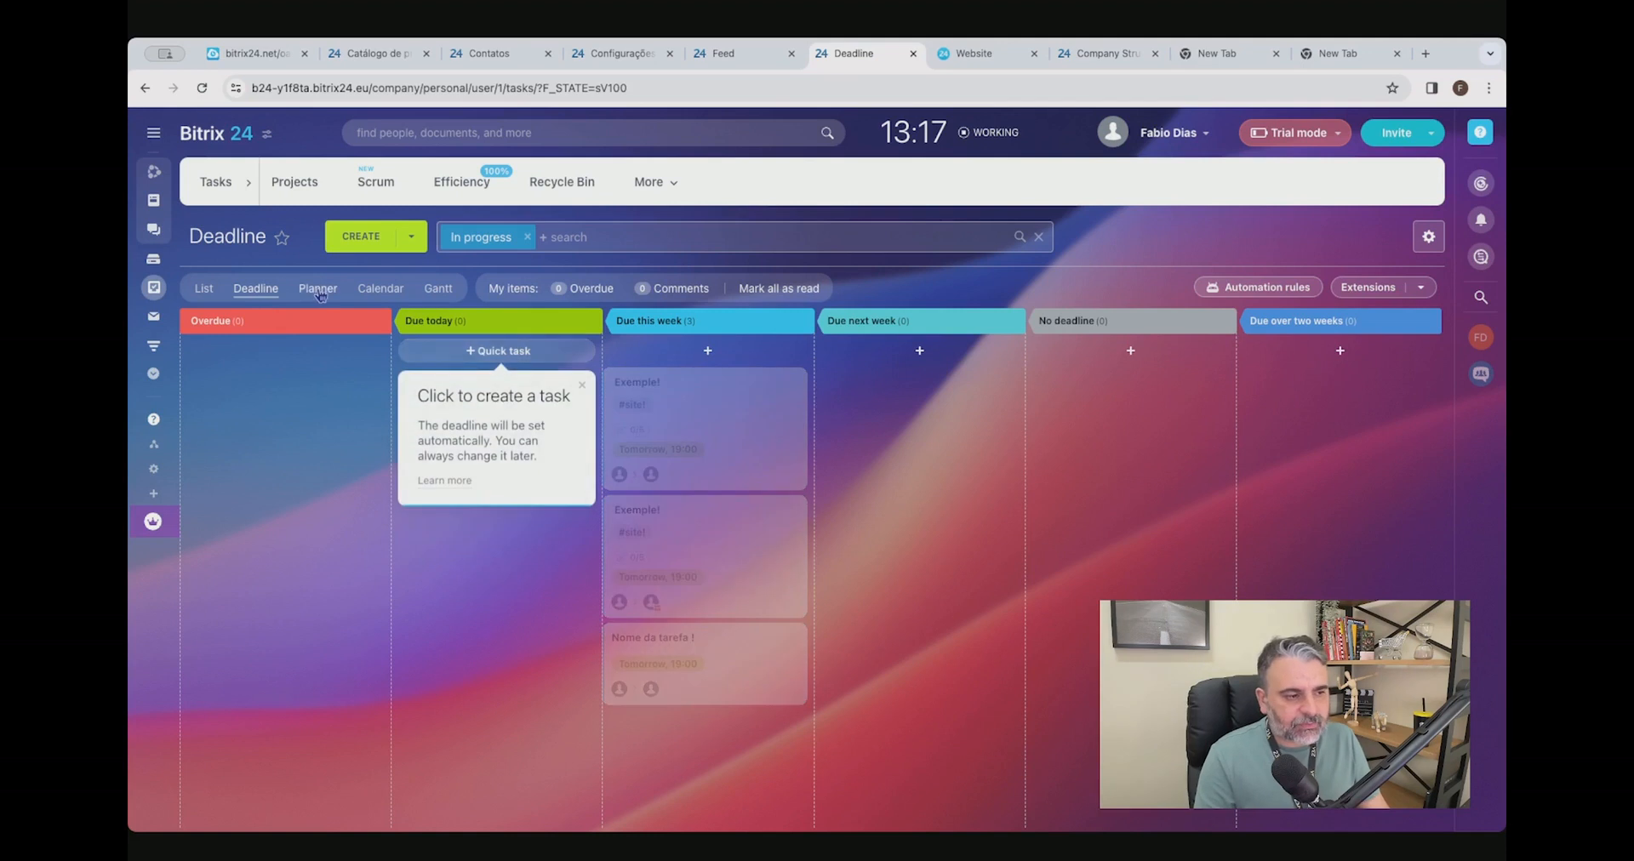
{"action": "left_click", "coordinate": [379, 291]}
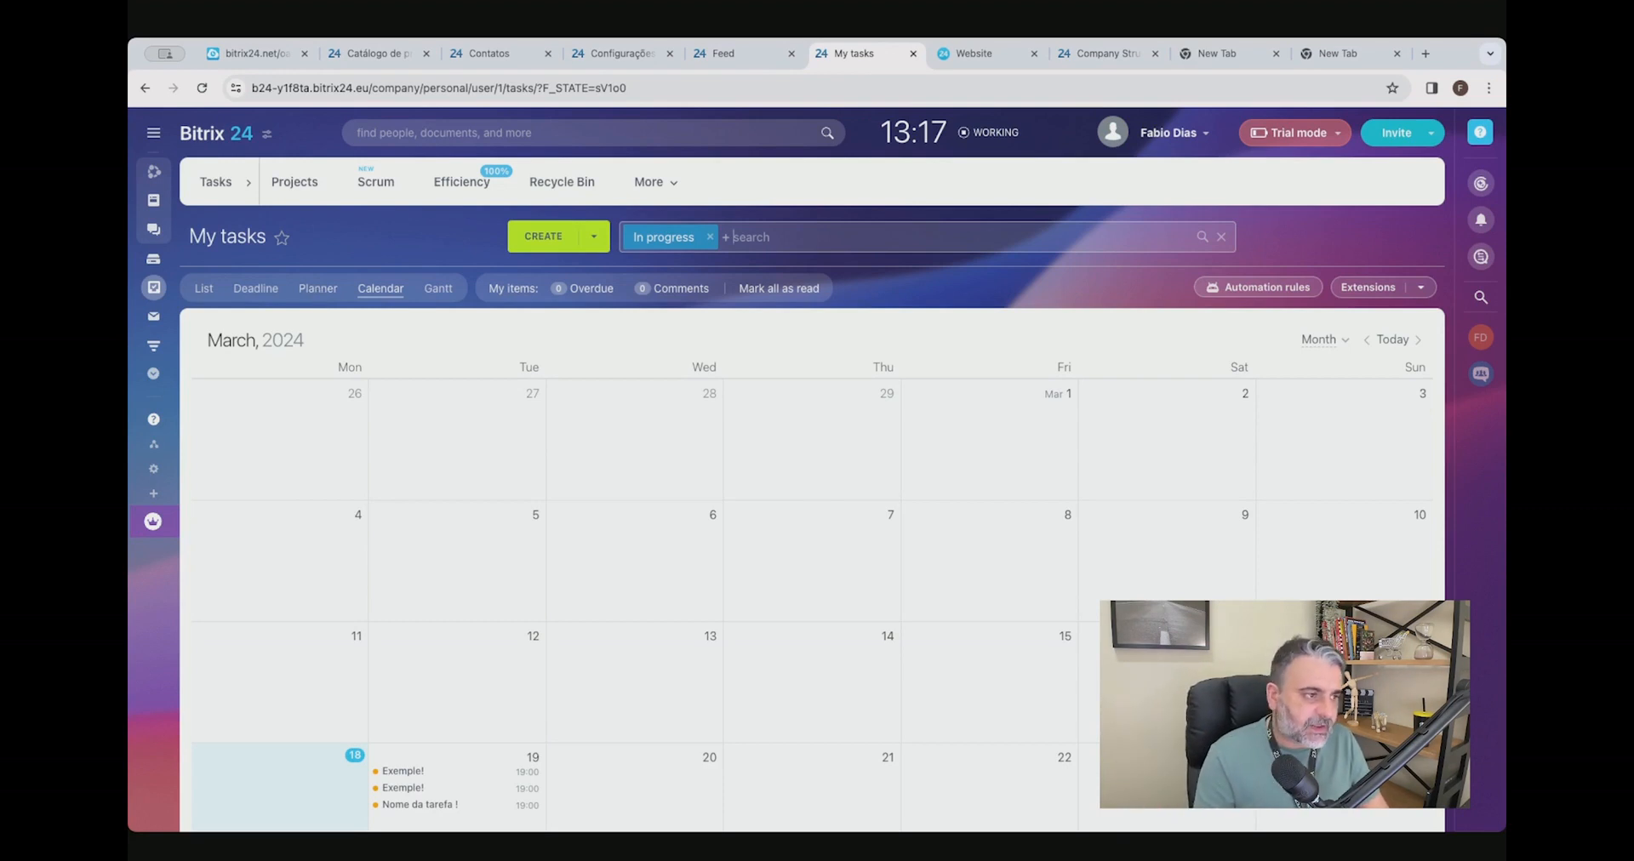
{"action": "left_click", "coordinate": [203, 293]}
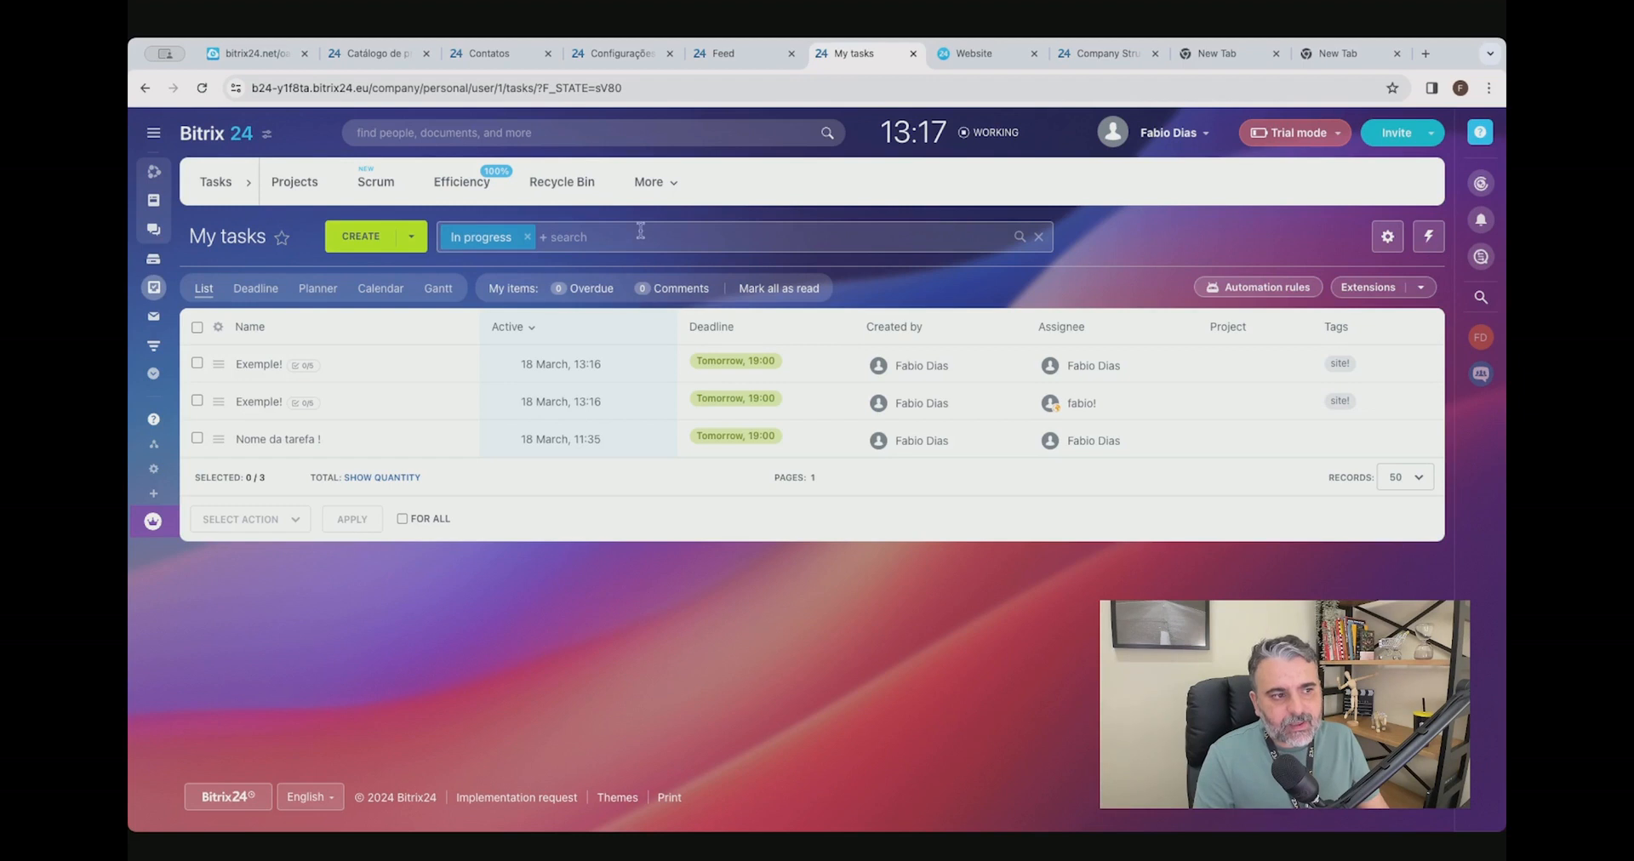
Try narrowing the task filter's status to Deferred only and leave the filter without searching.
{"action": "left_click", "coordinate": [622, 228]}
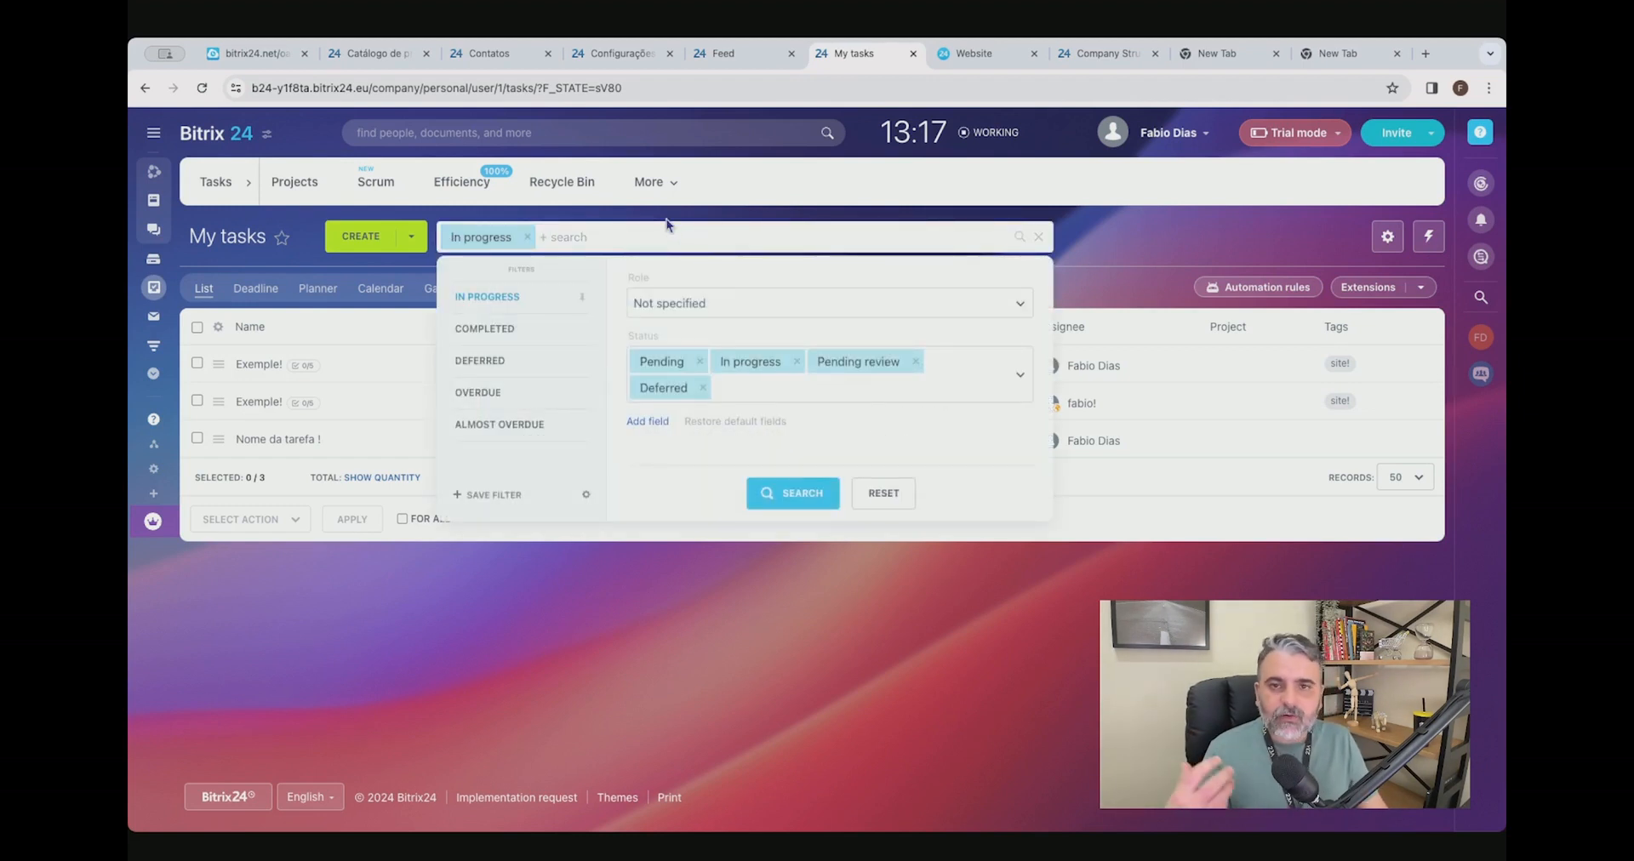
{"action": "left_click", "coordinate": [733, 384]}
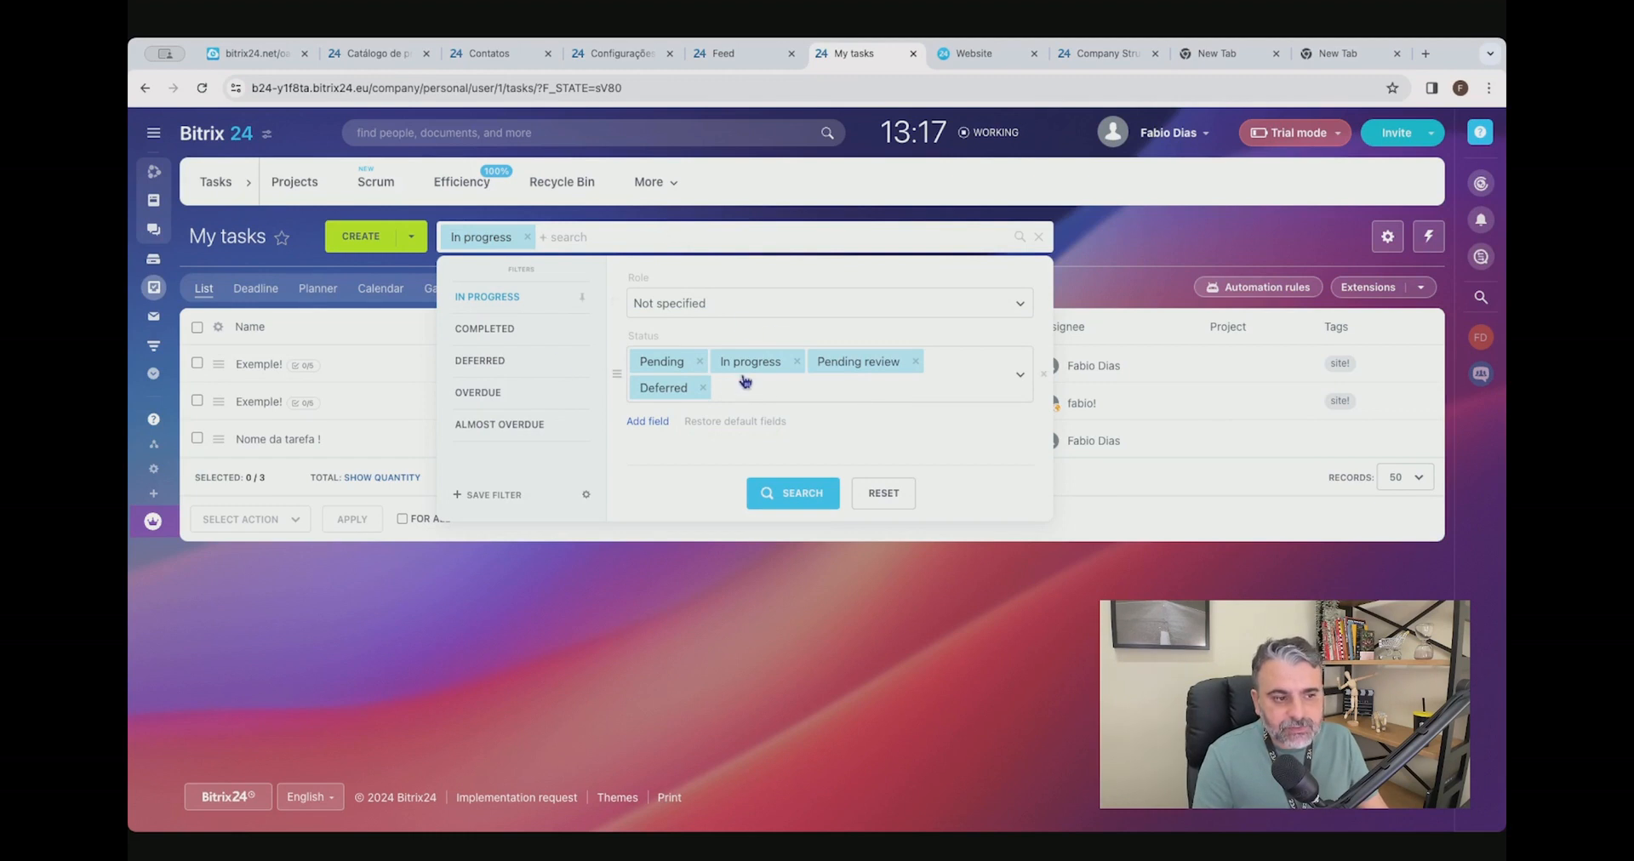
{"action": "left_click", "coordinate": [661, 425]}
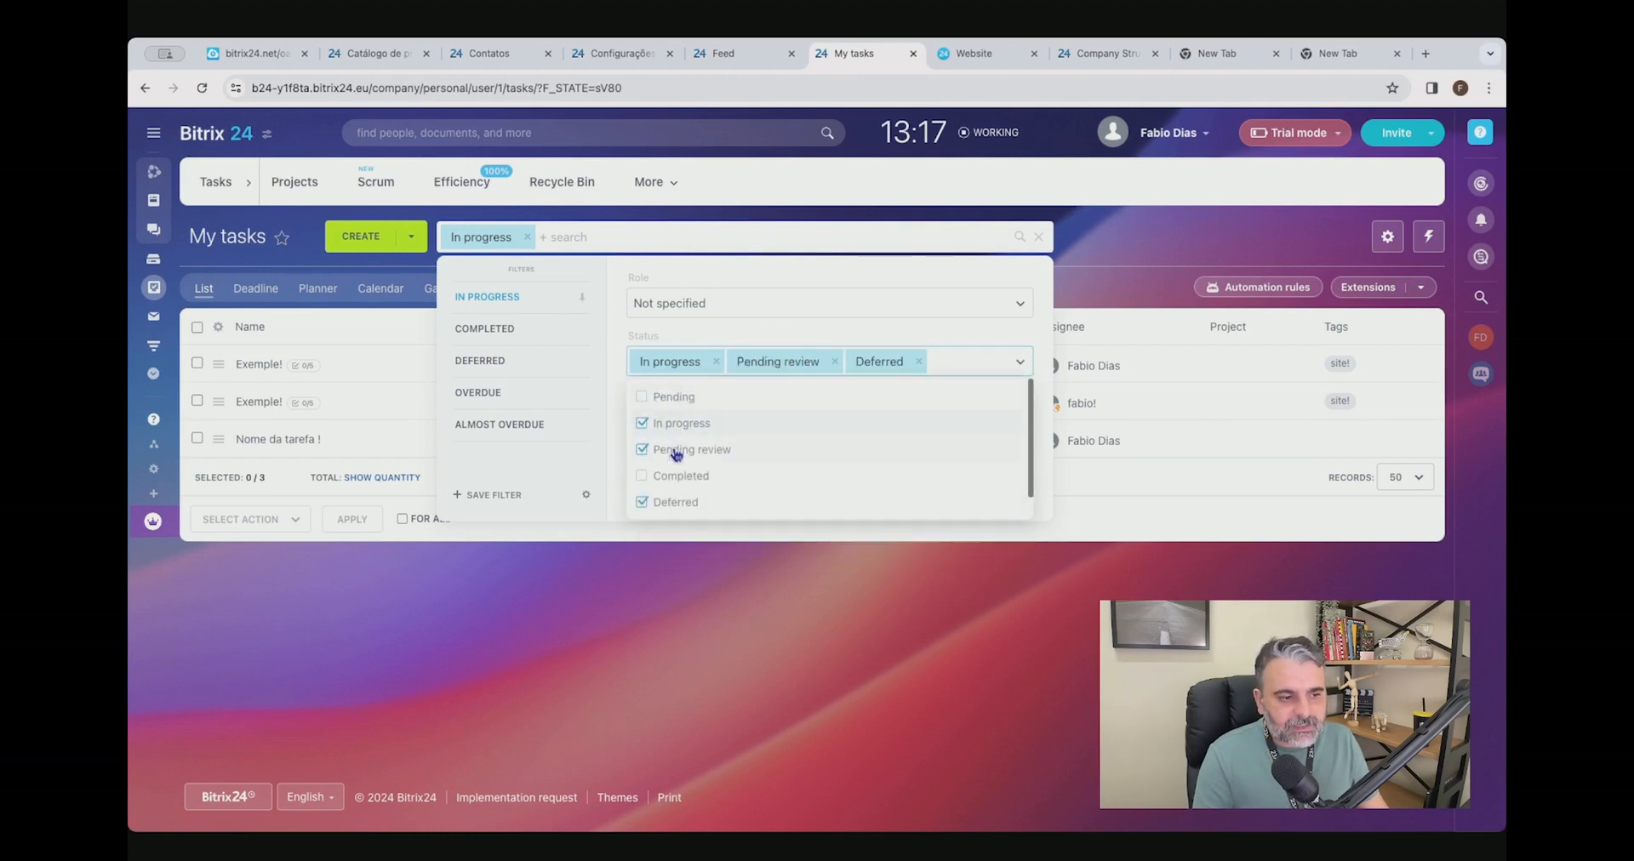
{"action": "left_click", "coordinate": [674, 425]}
{"action": "left_click", "coordinate": [691, 451]}
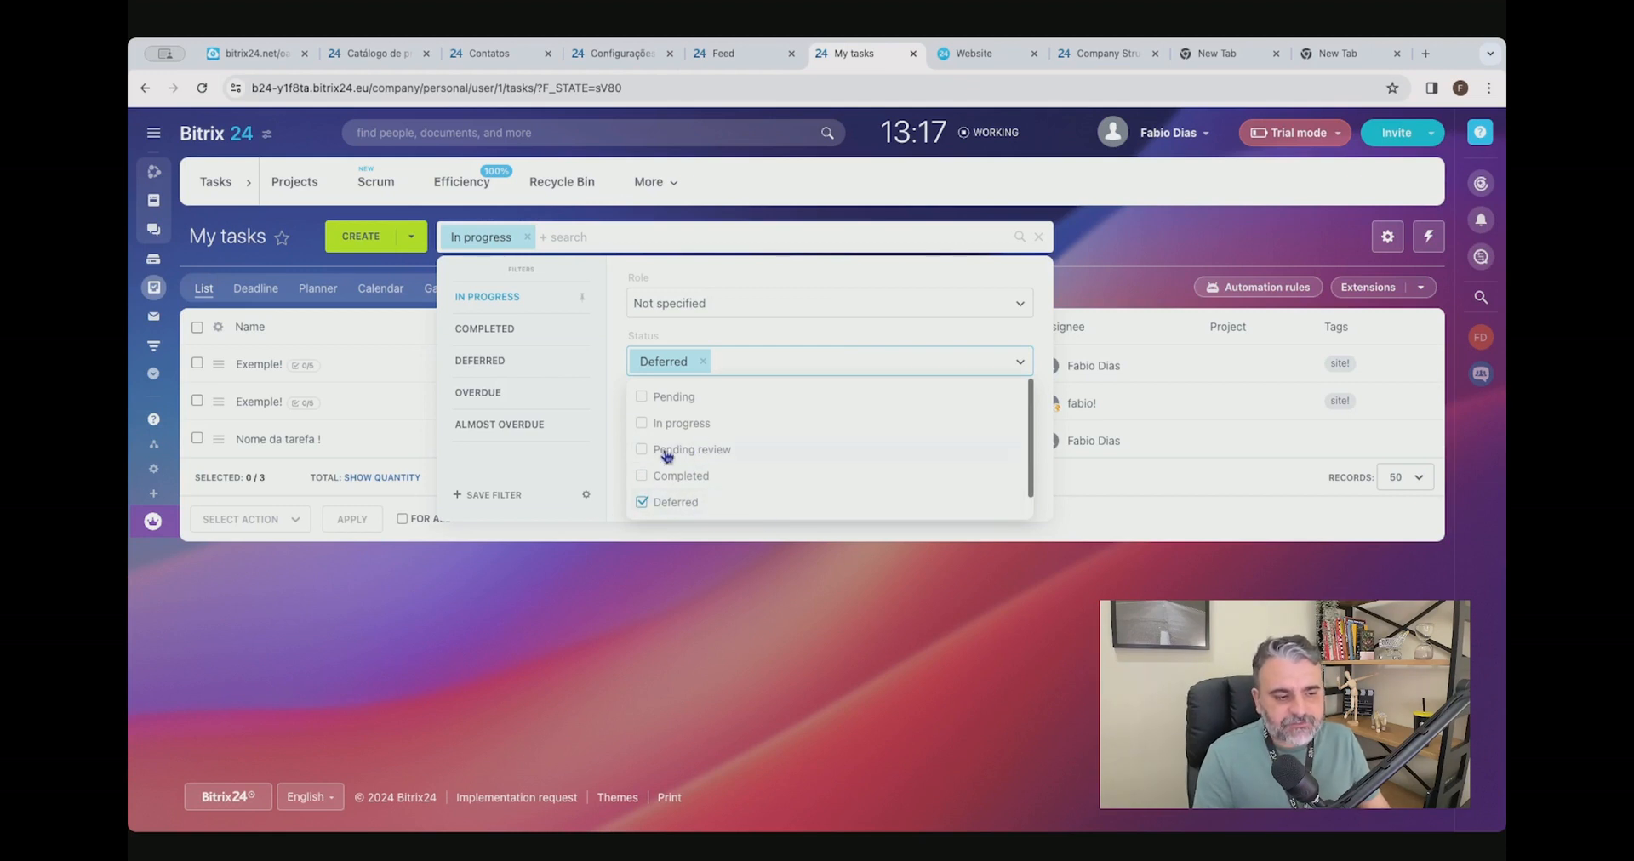
{"action": "left_click", "coordinate": [923, 602]}
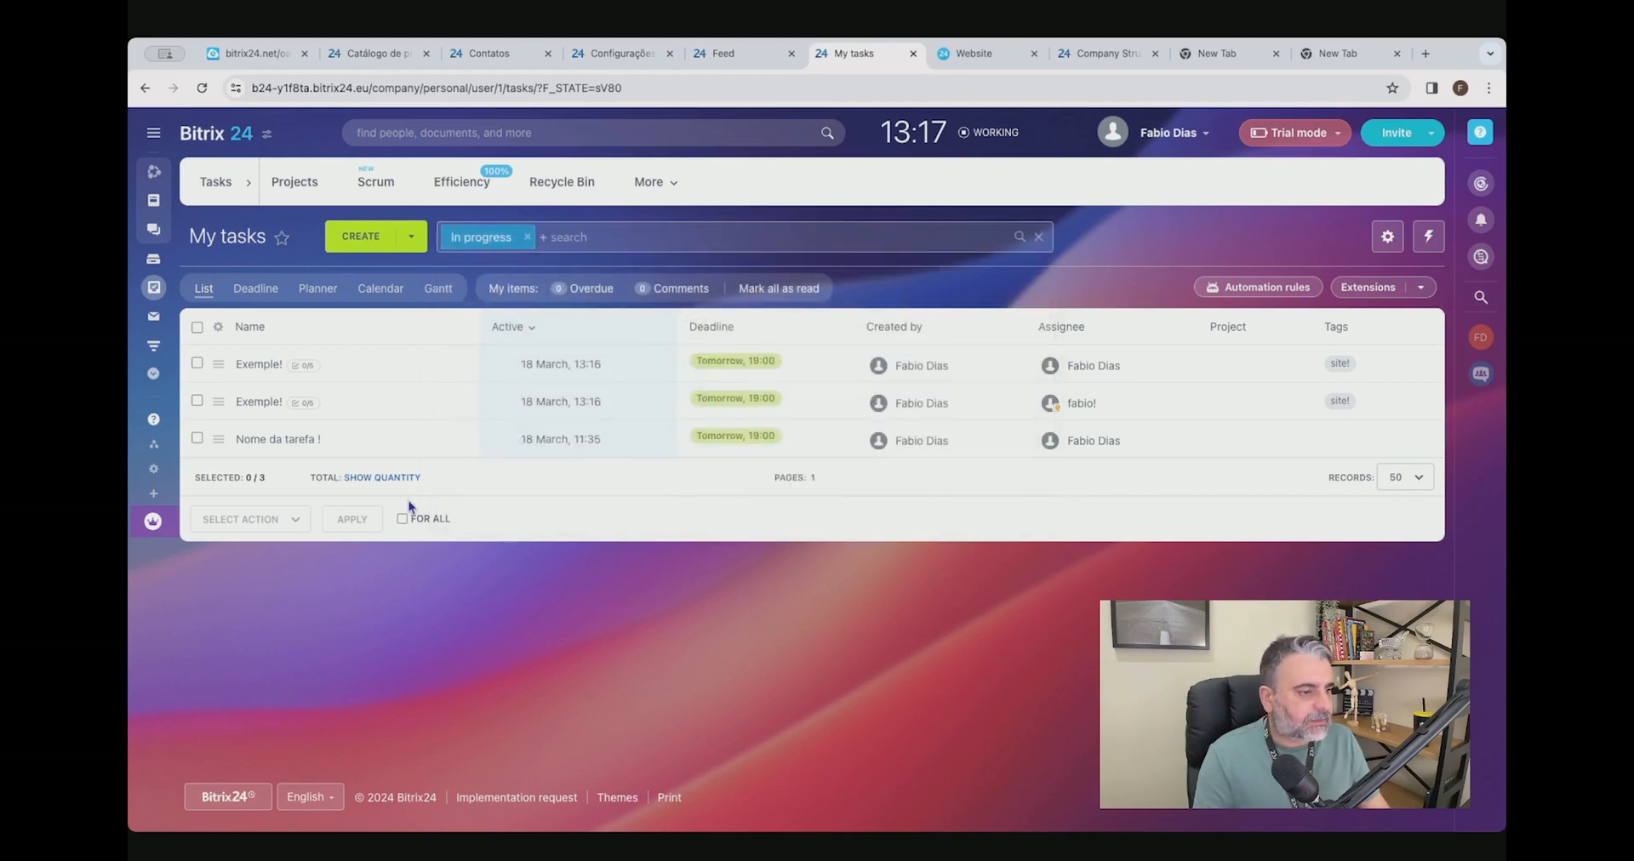
Open the first "Exemple!" task in the list and review its checklist, details and subtasks.
{"action": "left_click", "coordinate": [260, 365]}
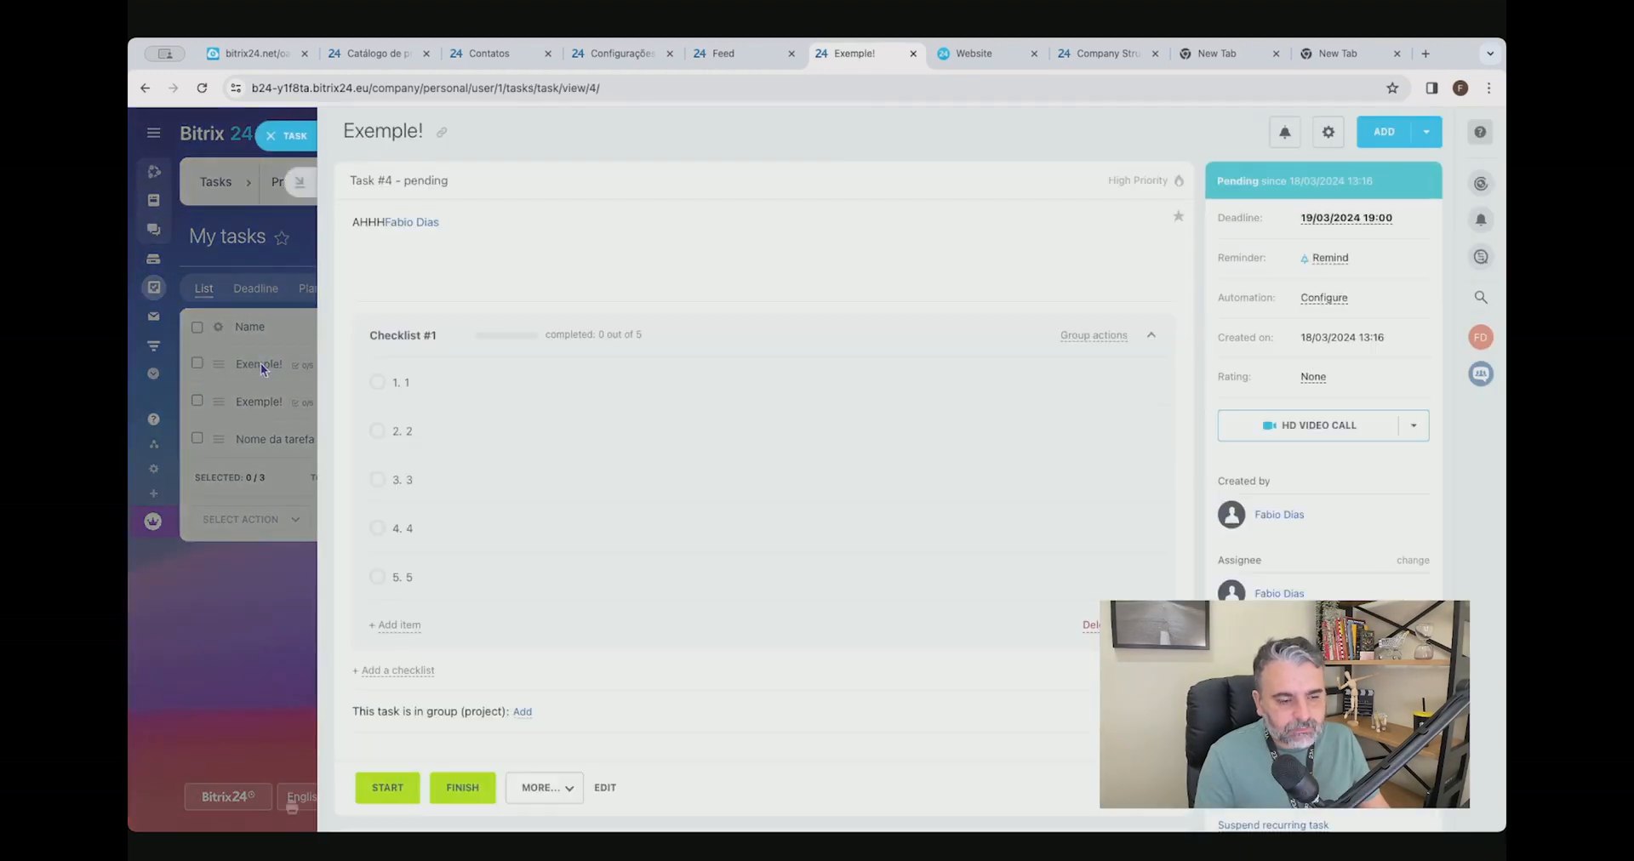
{"action": "left_click_drag", "start_coordinate": [345, 135], "coordinate": [510, 177]}
{"action": "scroll", "coordinate": [911, 321], "scroll_direction": "down", "scroll_amount": 3}
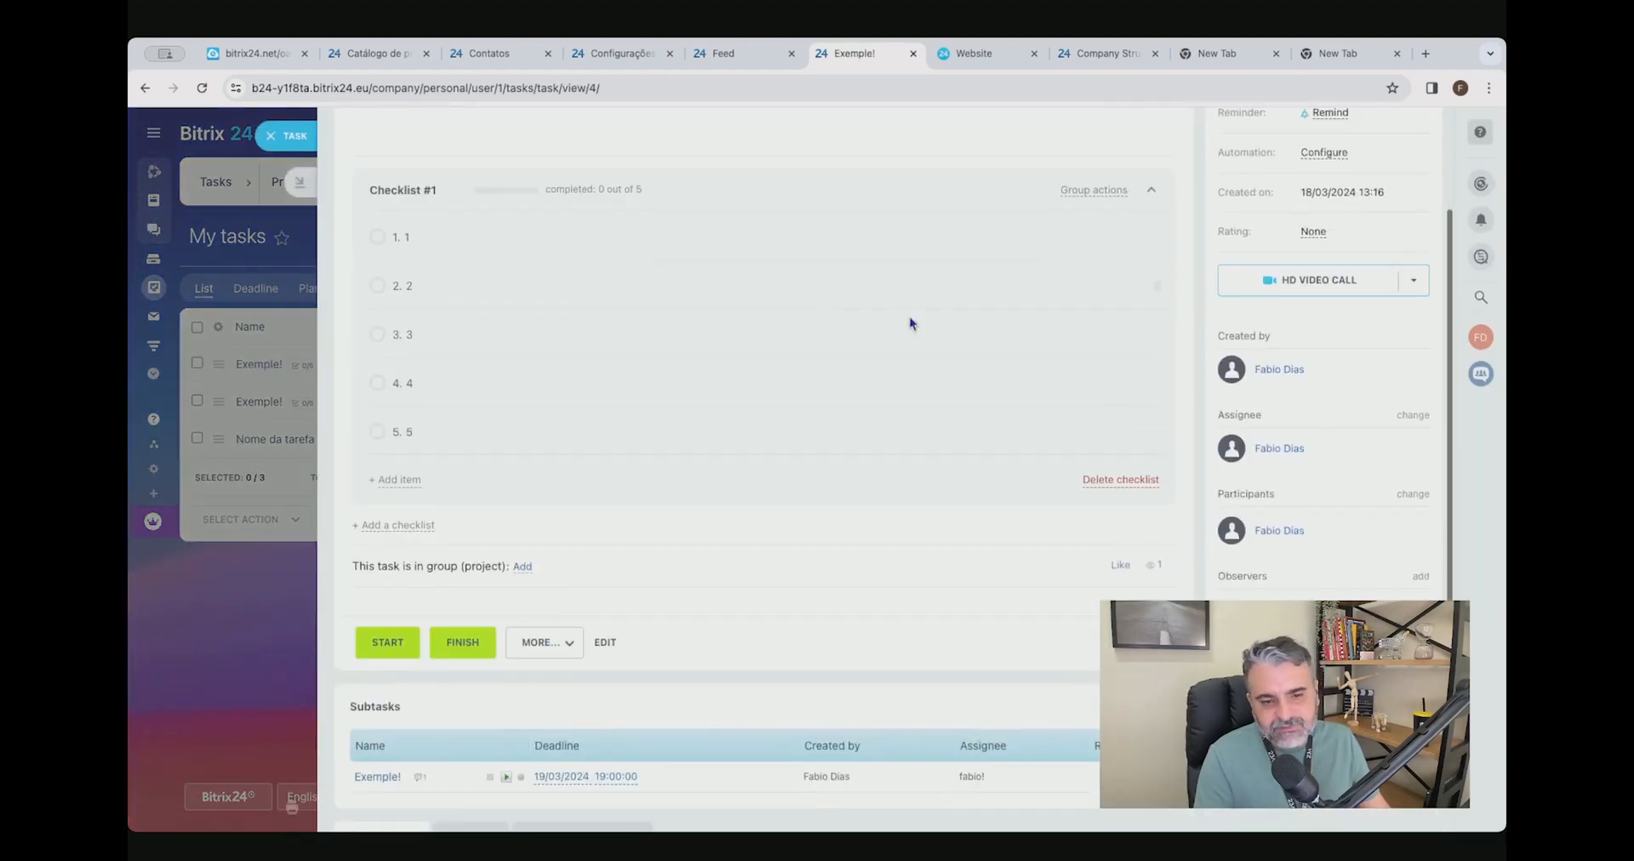
{"action": "scroll", "coordinate": [497, 302], "scroll_direction": "up", "scroll_amount": 3}
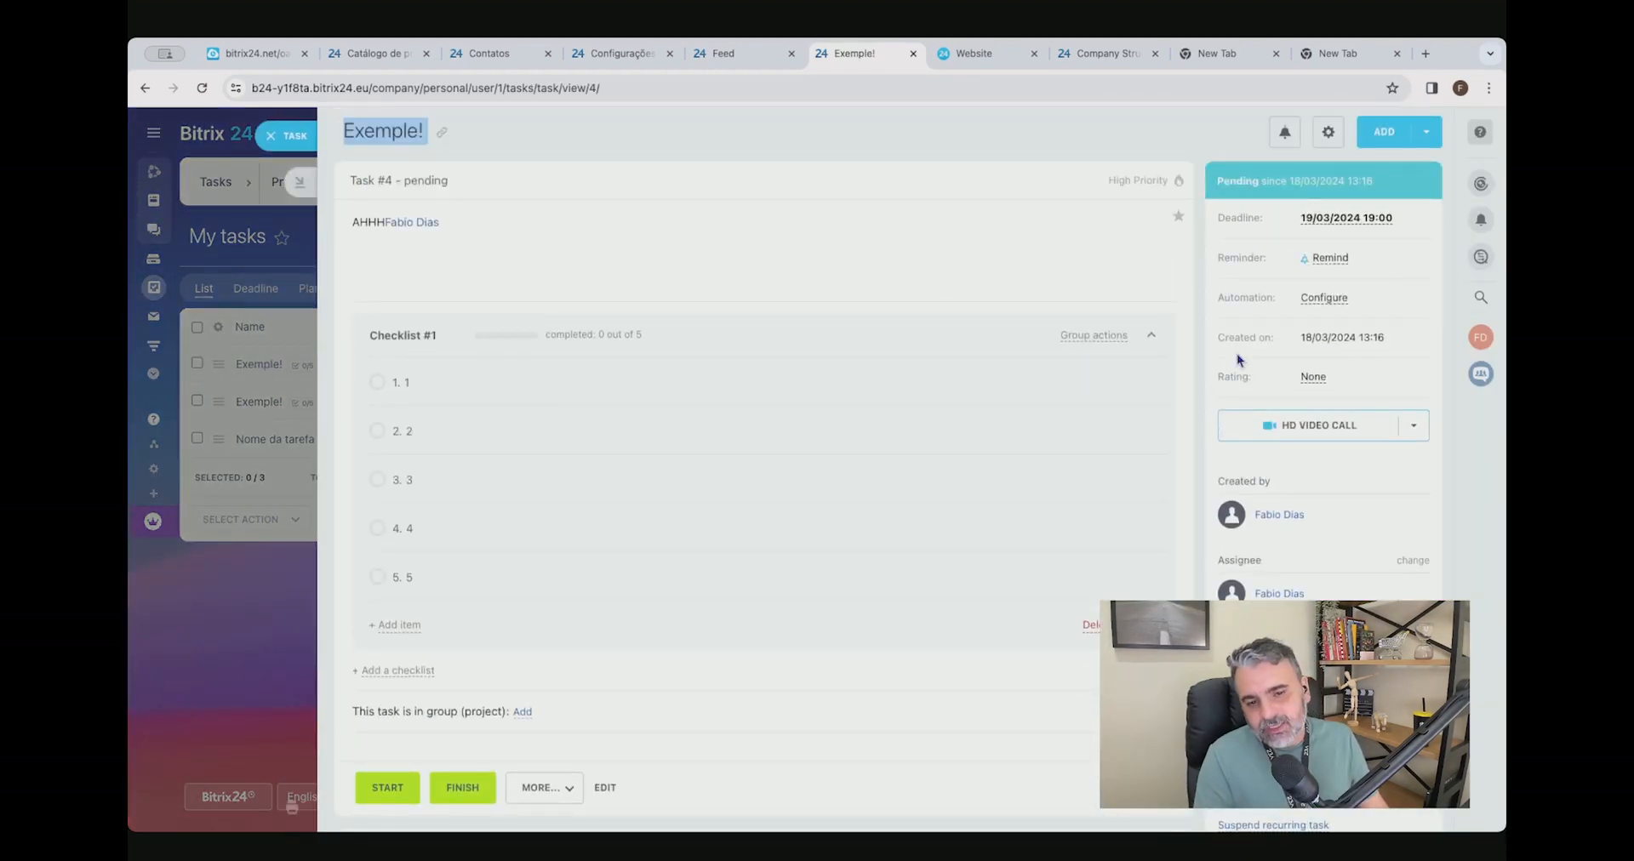
{"action": "scroll", "coordinate": [763, 468], "scroll_direction": "down", "scroll_amount": 5}
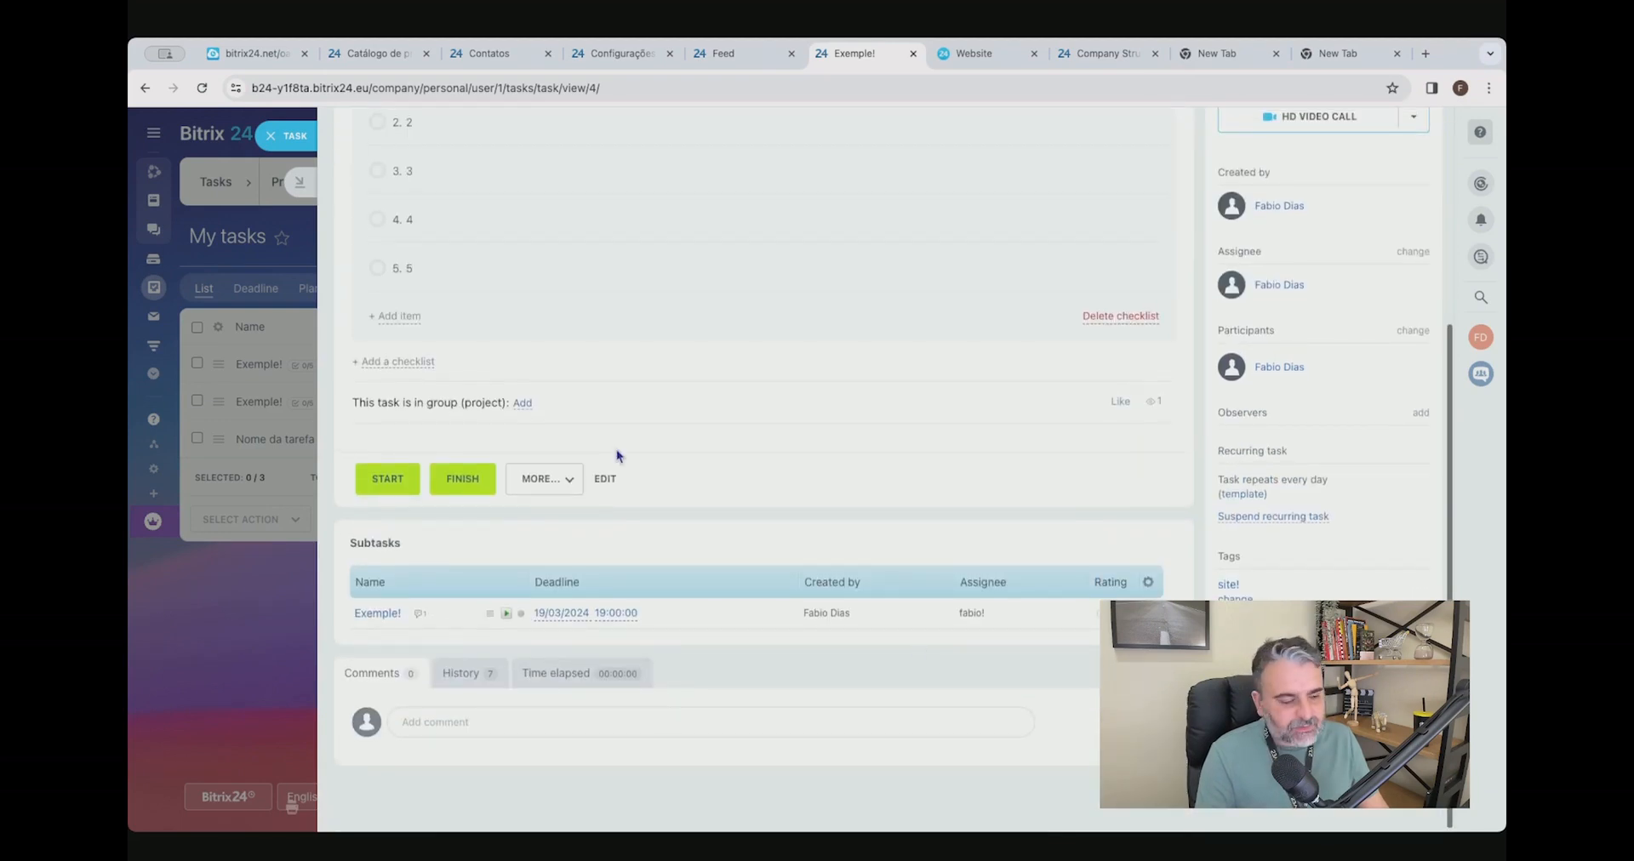
Post the comment "test!" on the task.
{"action": "left_click", "coordinate": [494, 728]}
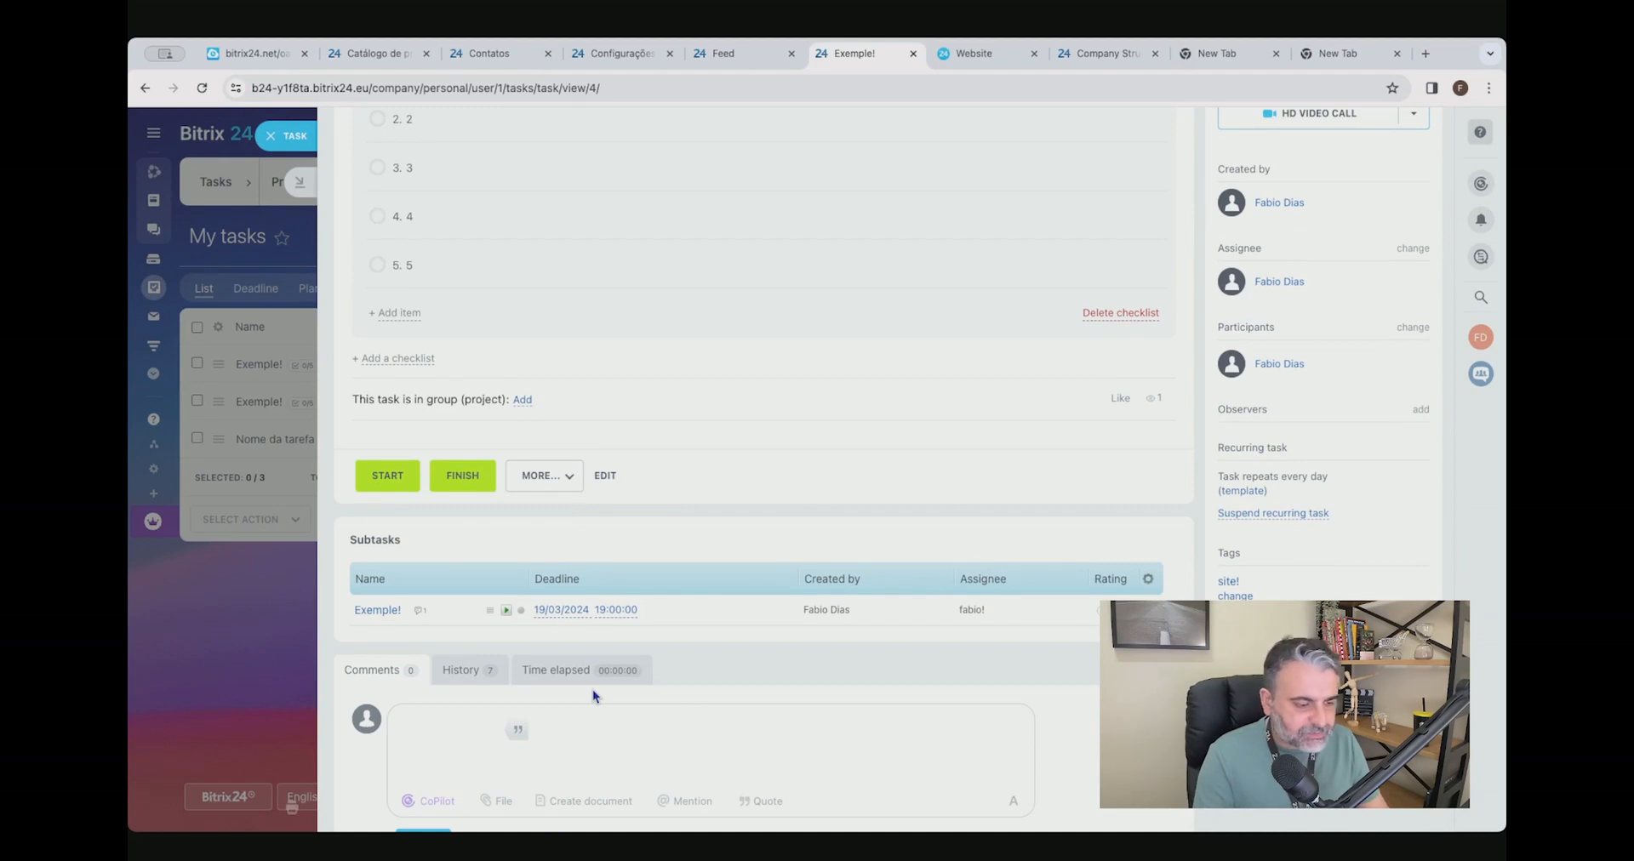
{"action": "type", "text": "test!"}
{"action": "scroll", "coordinate": [592, 690], "scroll_direction": "down", "scroll_amount": 2}
{"action": "key", "text": "ctrl+a"}
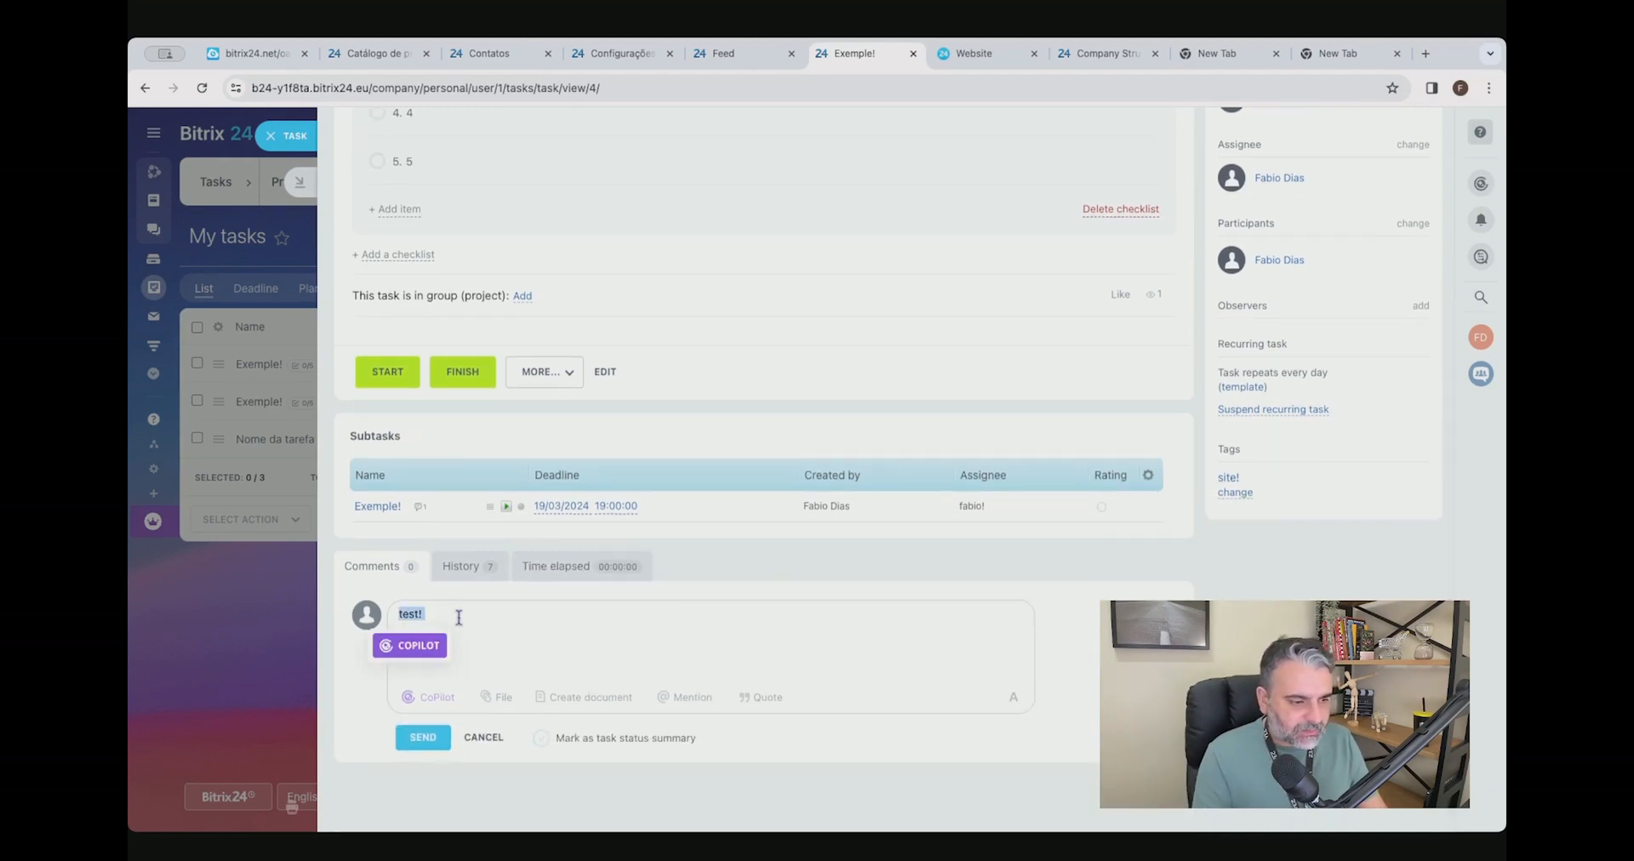
{"action": "left_click", "coordinate": [422, 737]}
Post a second comment "Test!" on the task, marked as task status summary.
{"action": "left_click", "coordinate": [476, 684]}
{"action": "left_click", "coordinate": [477, 734]}
{"action": "scroll", "coordinate": [511, 707], "scroll_direction": "down", "scroll_amount": 2}
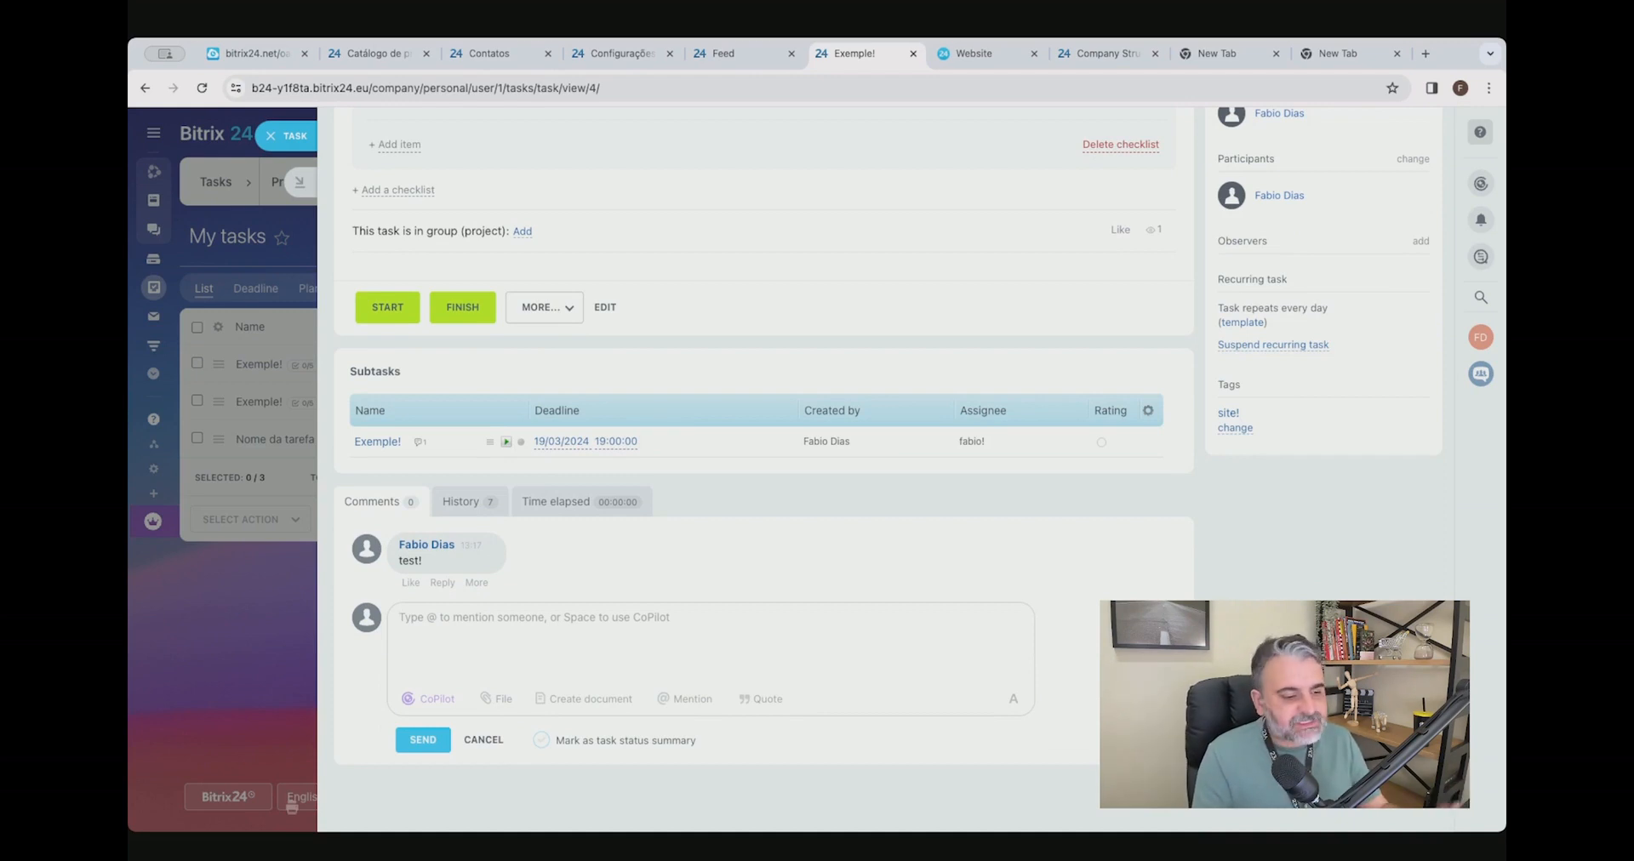
{"action": "left_click", "coordinate": [545, 744]}
{"action": "left_click", "coordinate": [468, 628]}
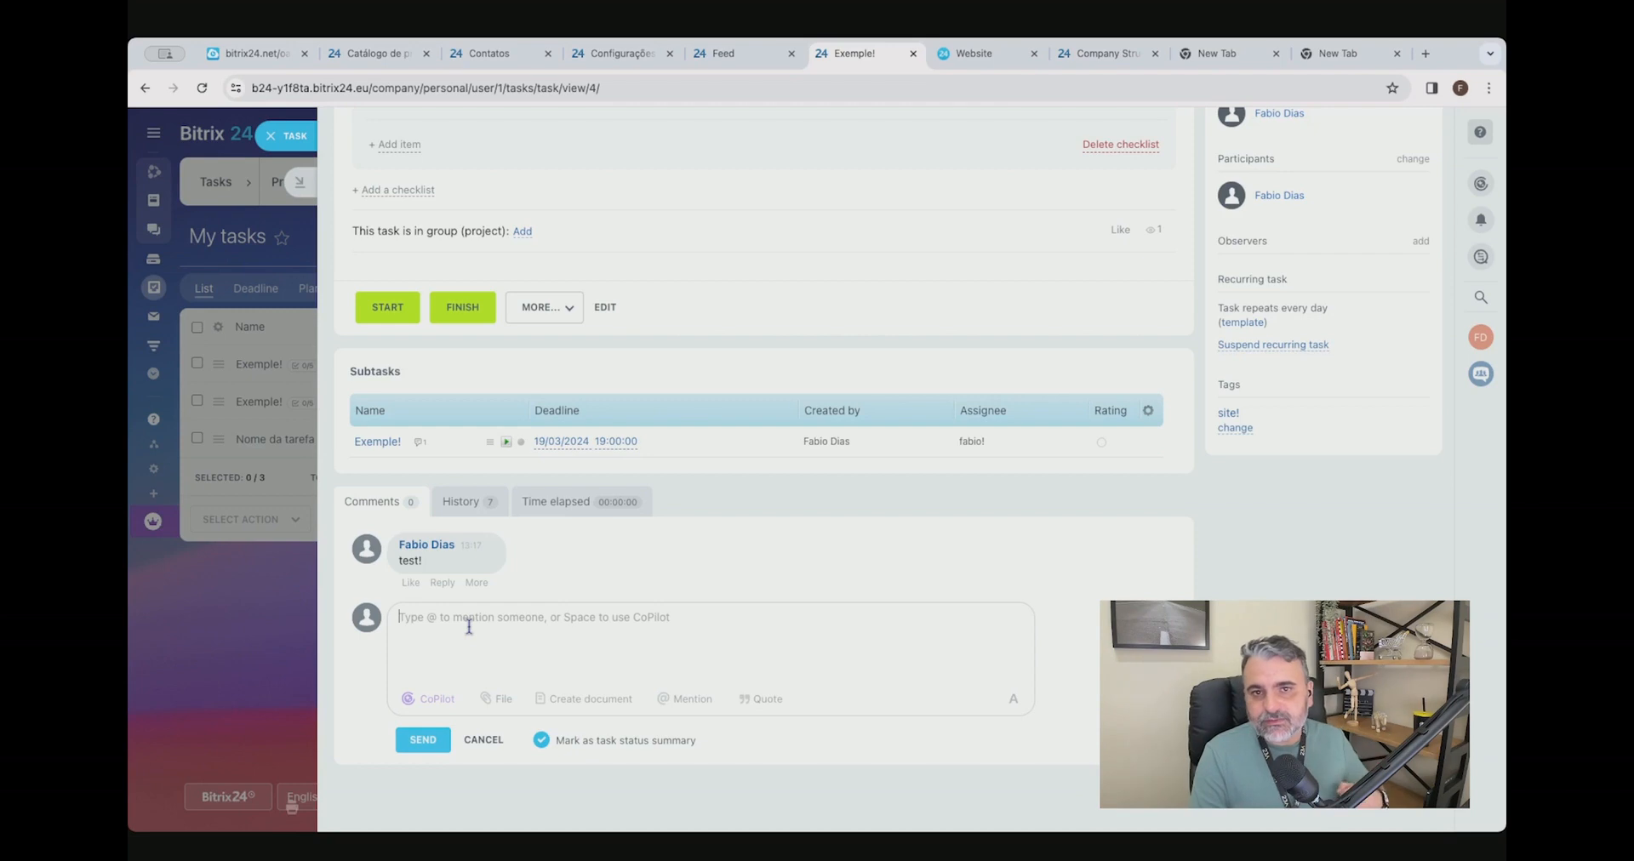
{"action": "key", "text": "space"}
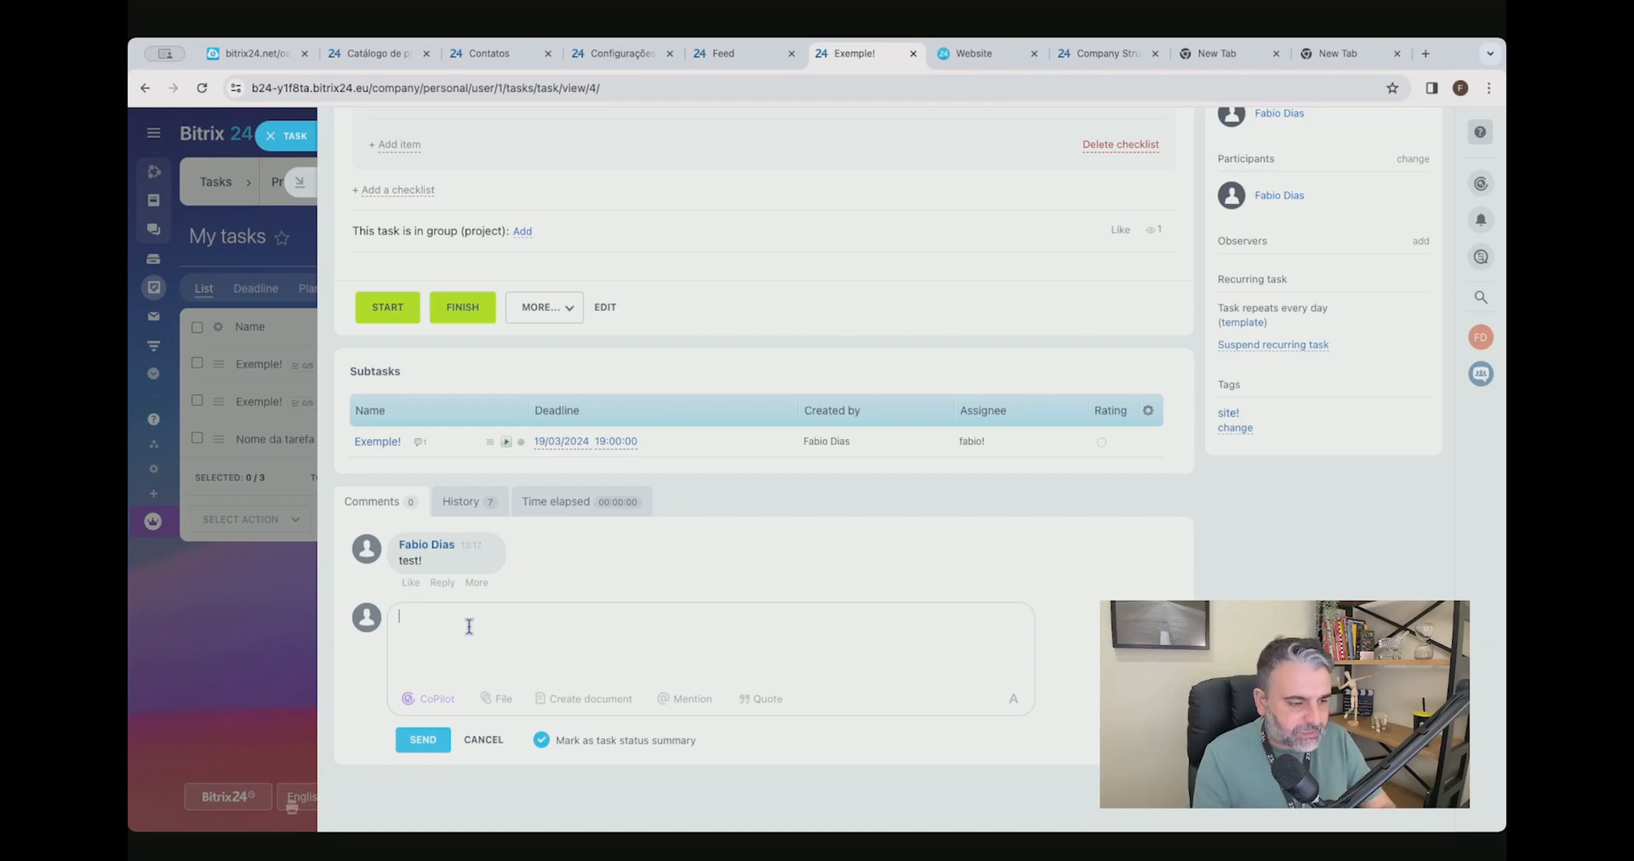
{"action": "left_click", "coordinate": [423, 739]}
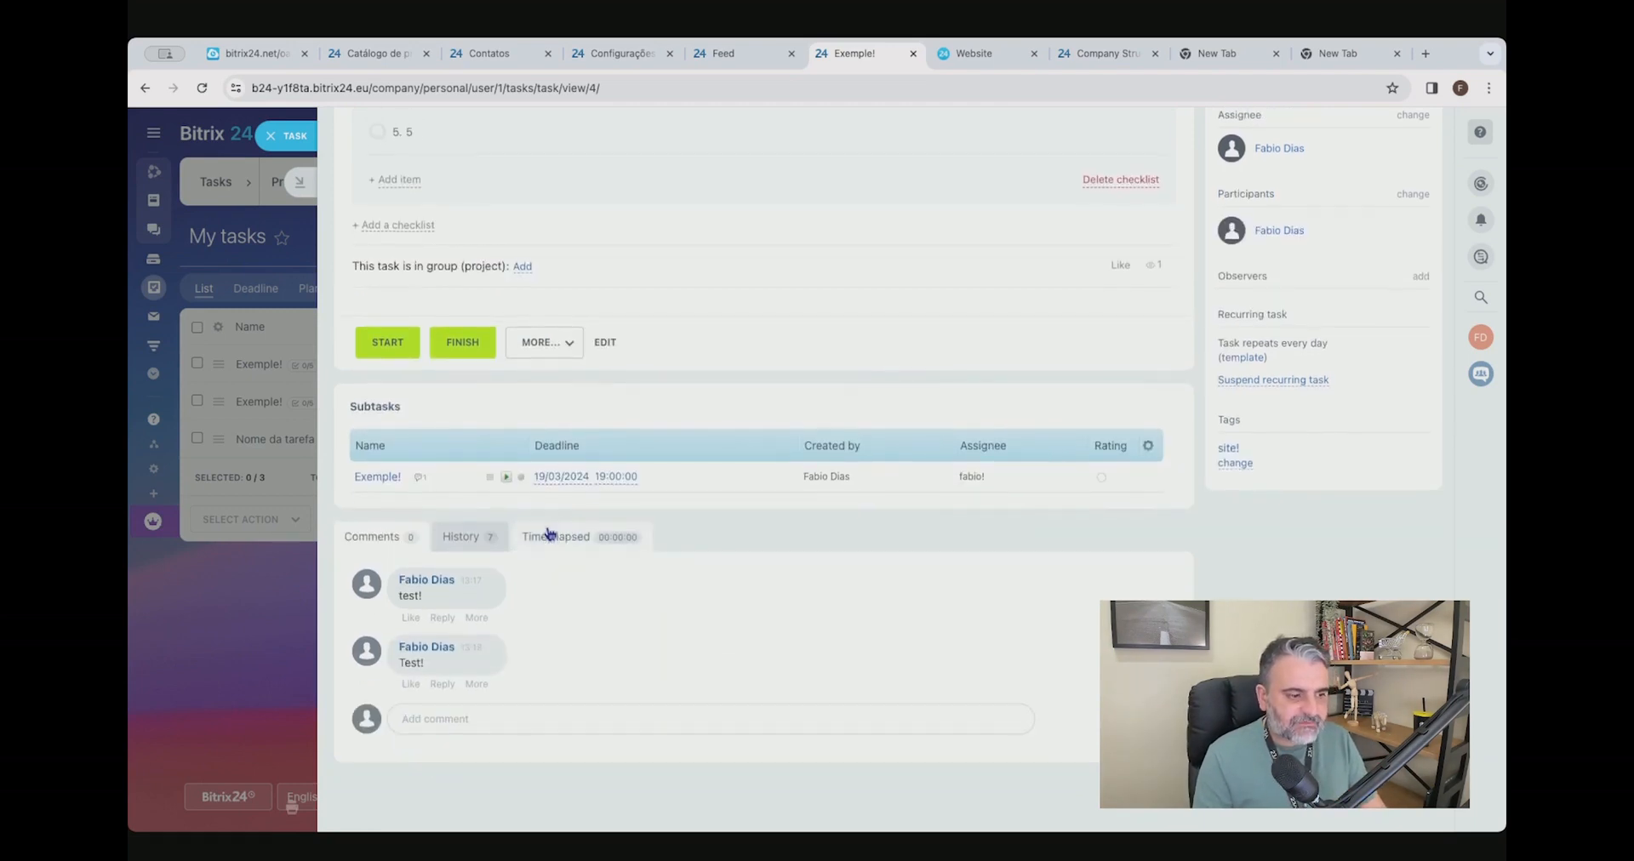
Review the task status summary, the subtasks section and who has viewed the task.
{"action": "left_click_drag", "start_coordinate": [374, 586], "coordinate": [885, 600]}
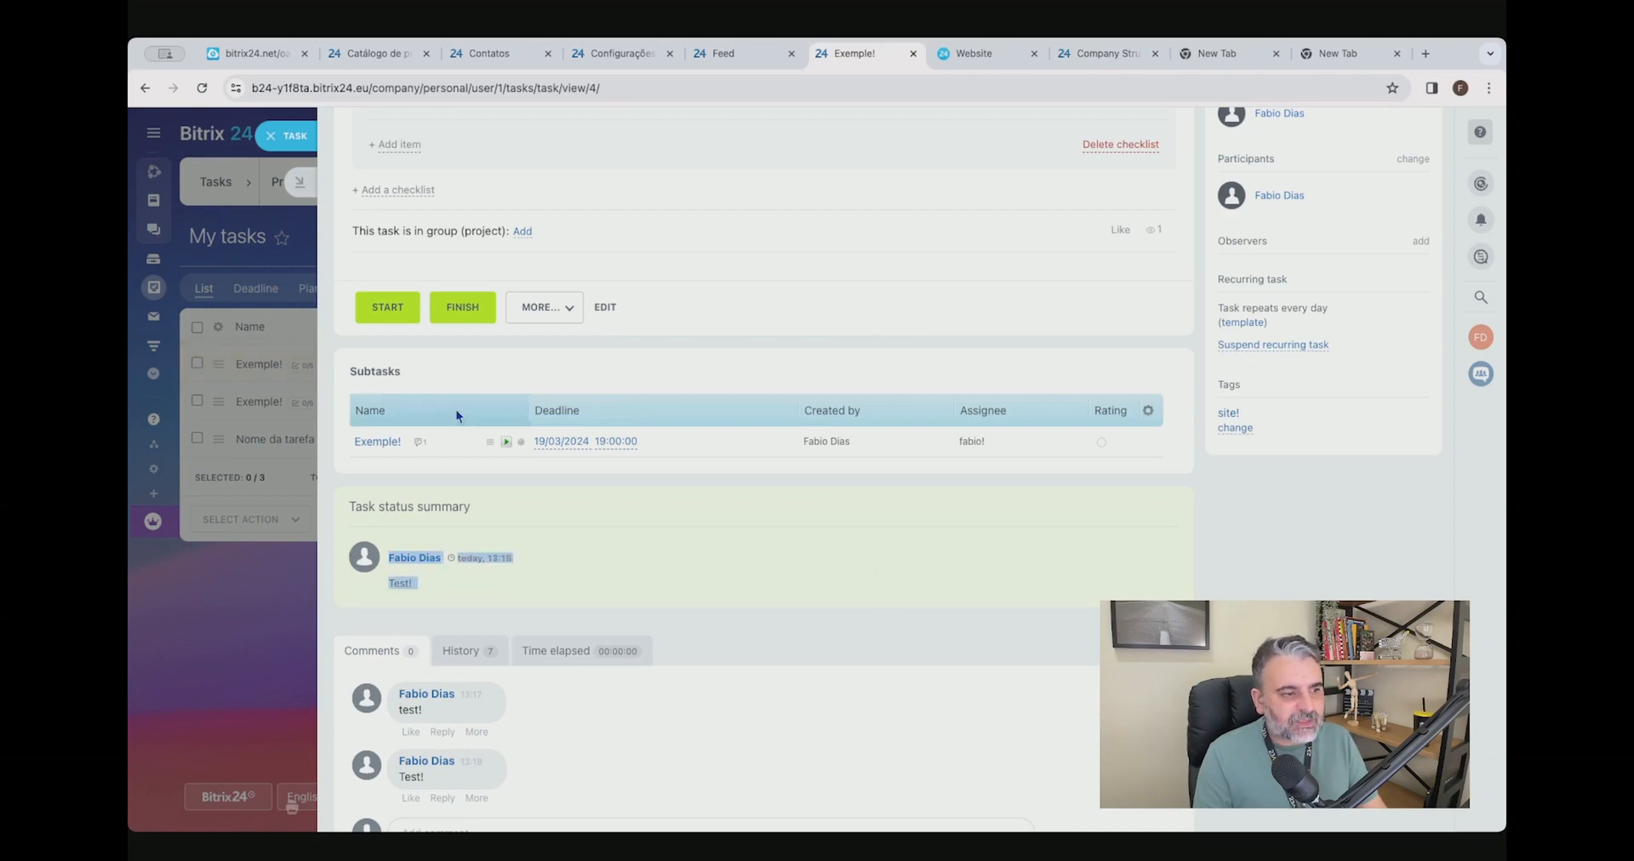
{"action": "left_click_drag", "start_coordinate": [347, 372], "coordinate": [411, 375]}
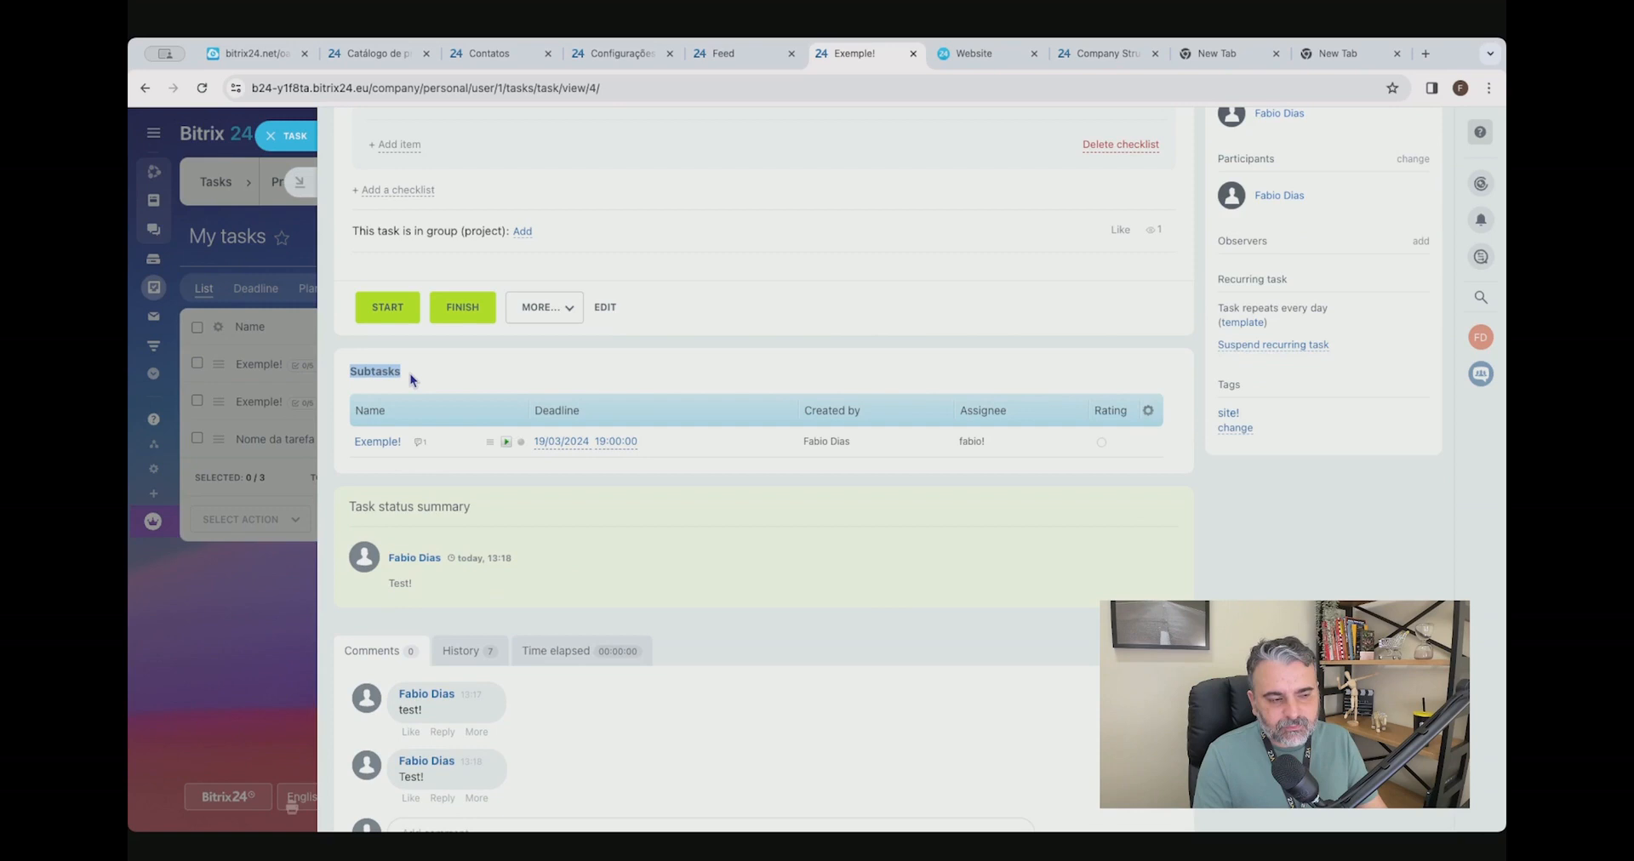
{"action": "scroll", "coordinate": [573, 541], "scroll_direction": "up", "scroll_amount": 5}
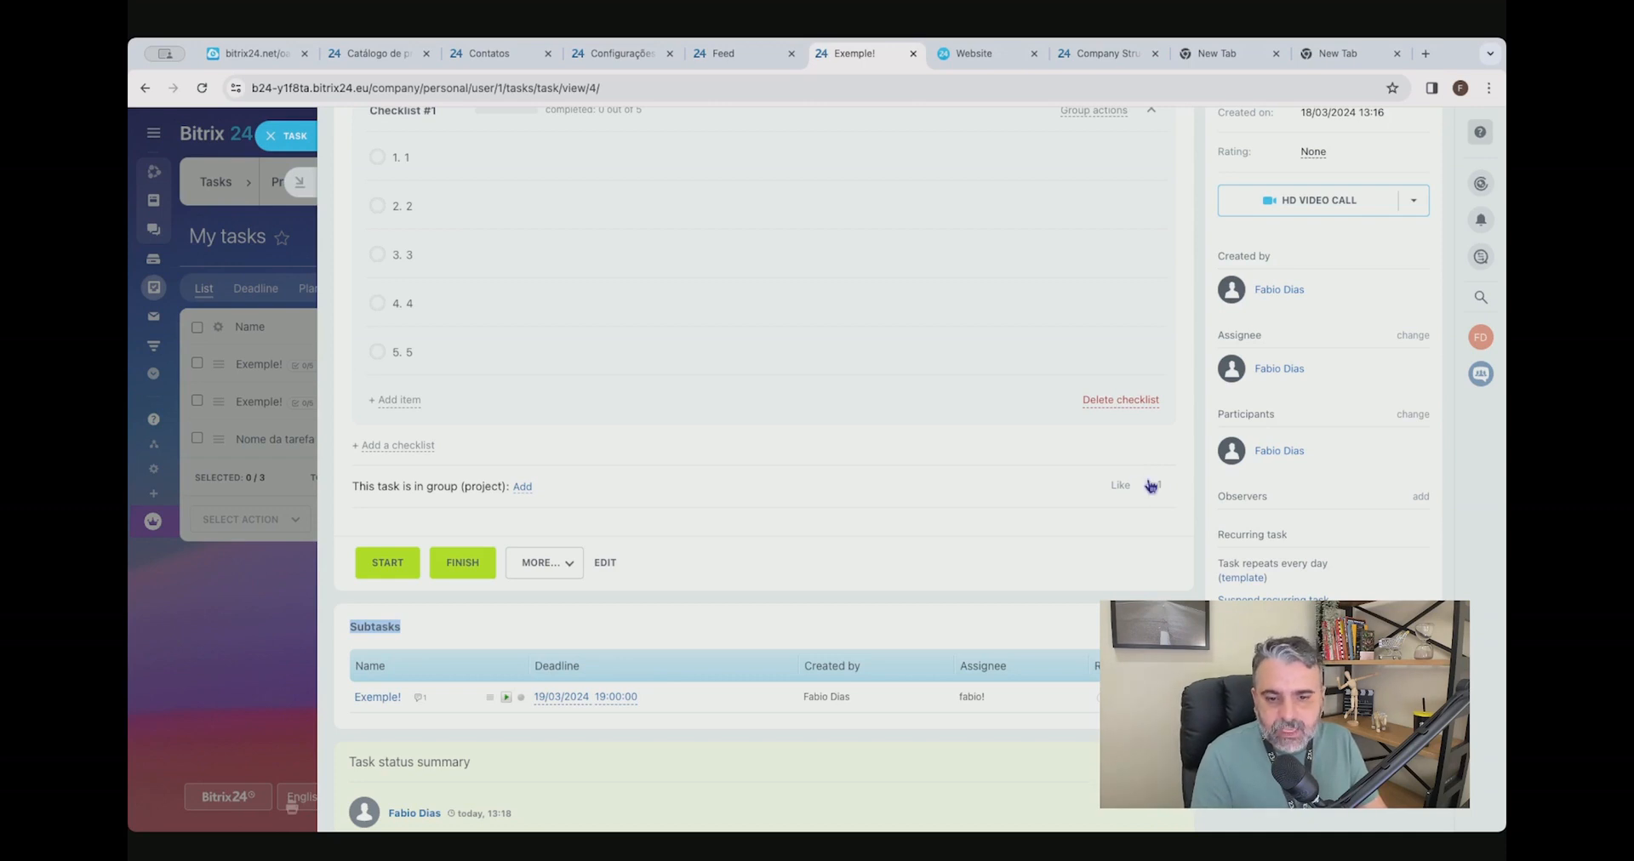
{"action": "mouse_move", "coordinate": [1150, 485]}
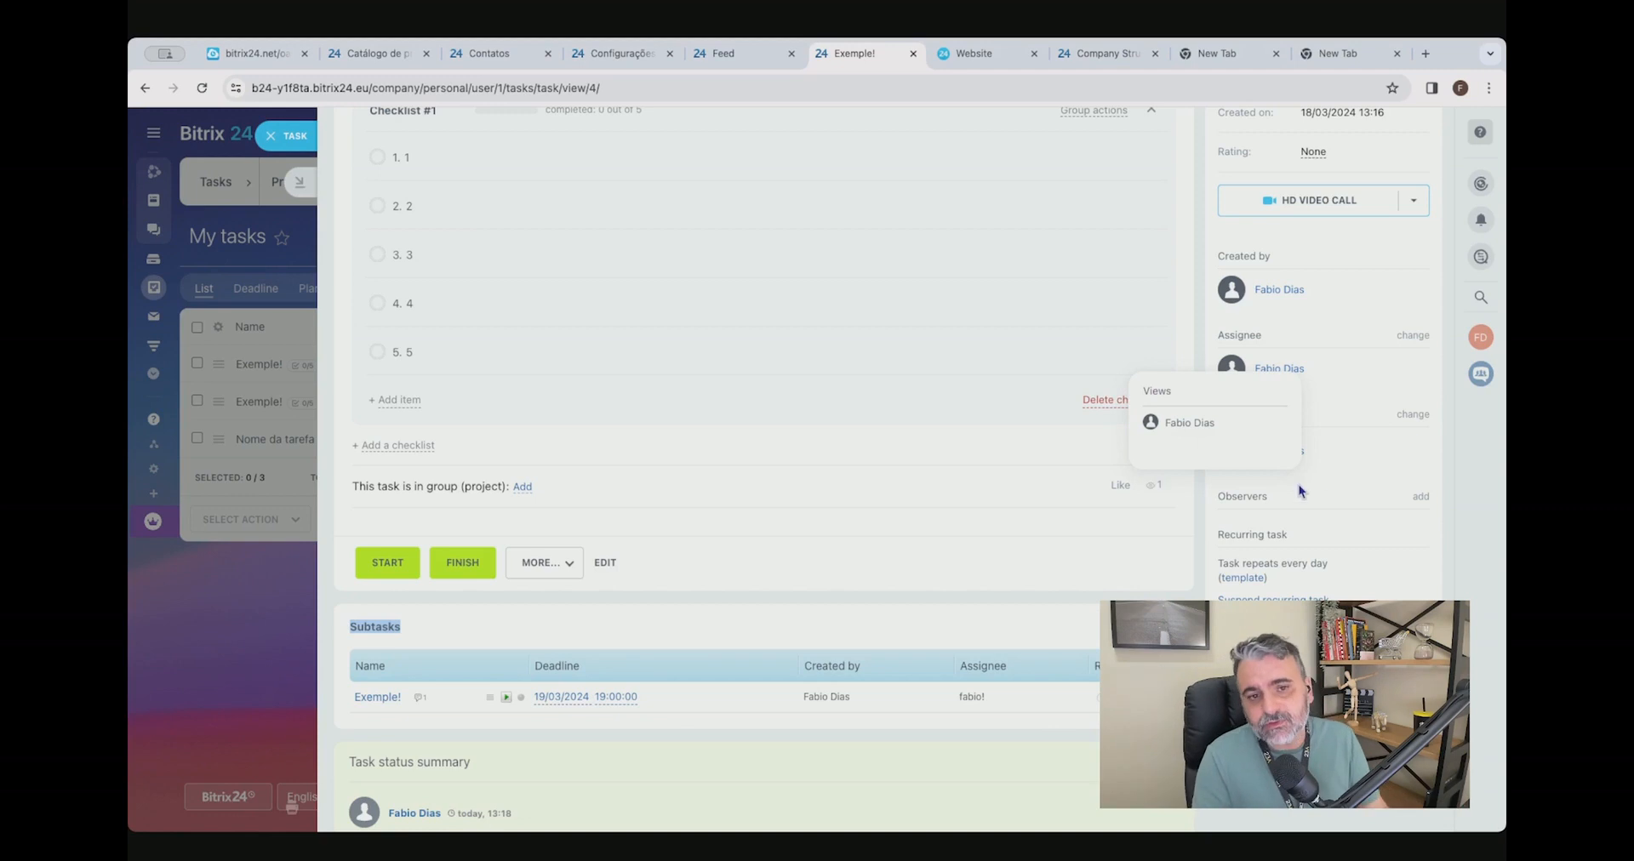
Open a chat based on the task, send the message "Teste!" and return to the task.
{"action": "scroll", "coordinate": [1328, 511], "scroll_direction": "up", "scroll_amount": 3}
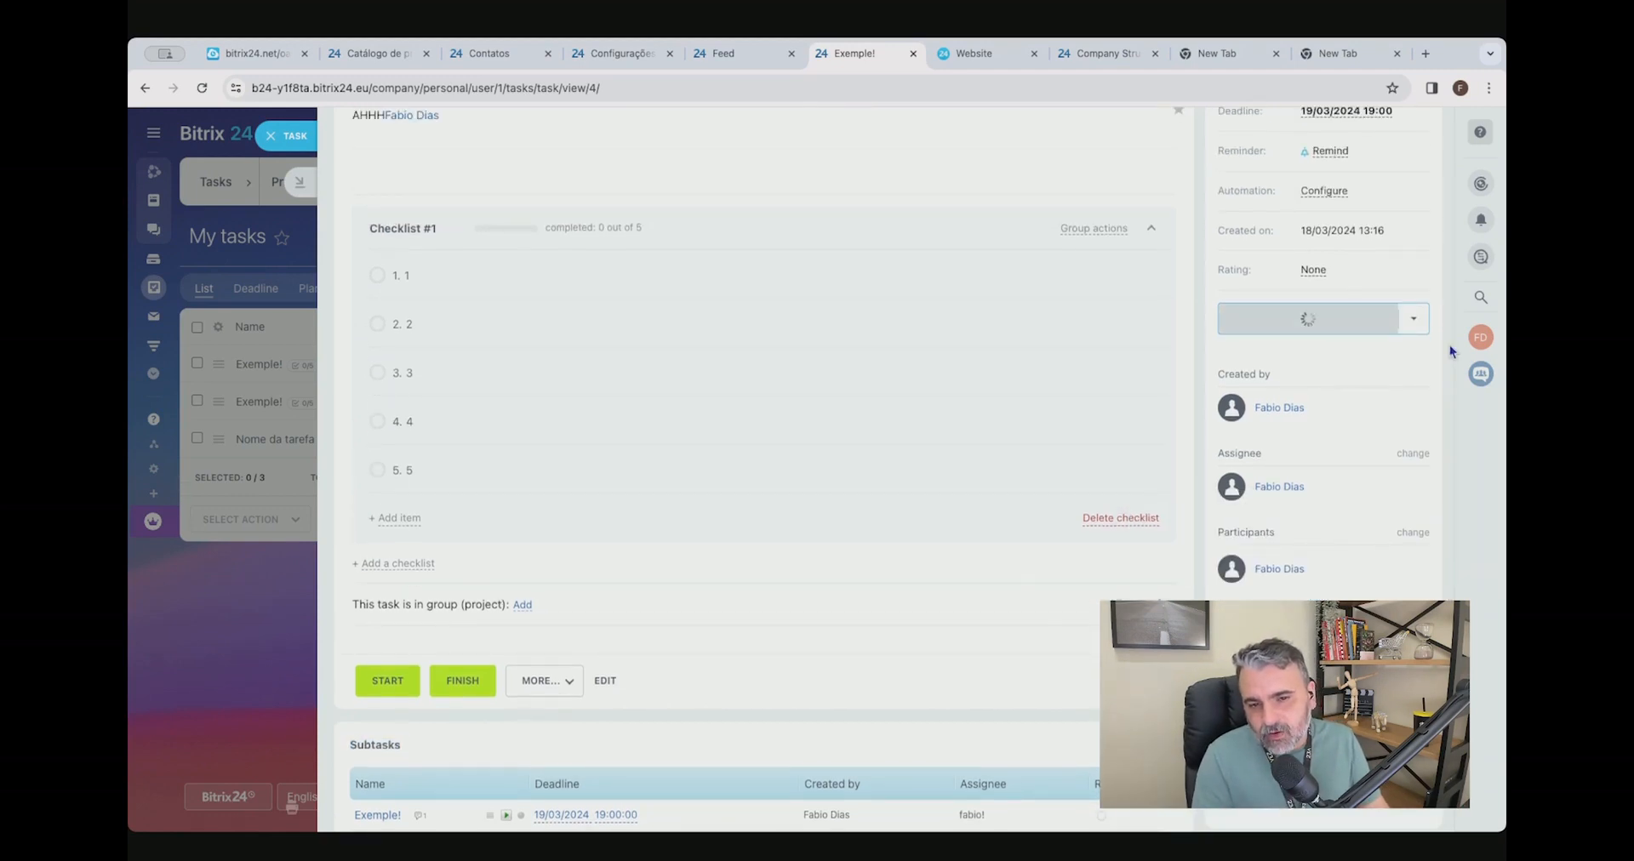
{"action": "left_click", "coordinate": [1413, 318]}
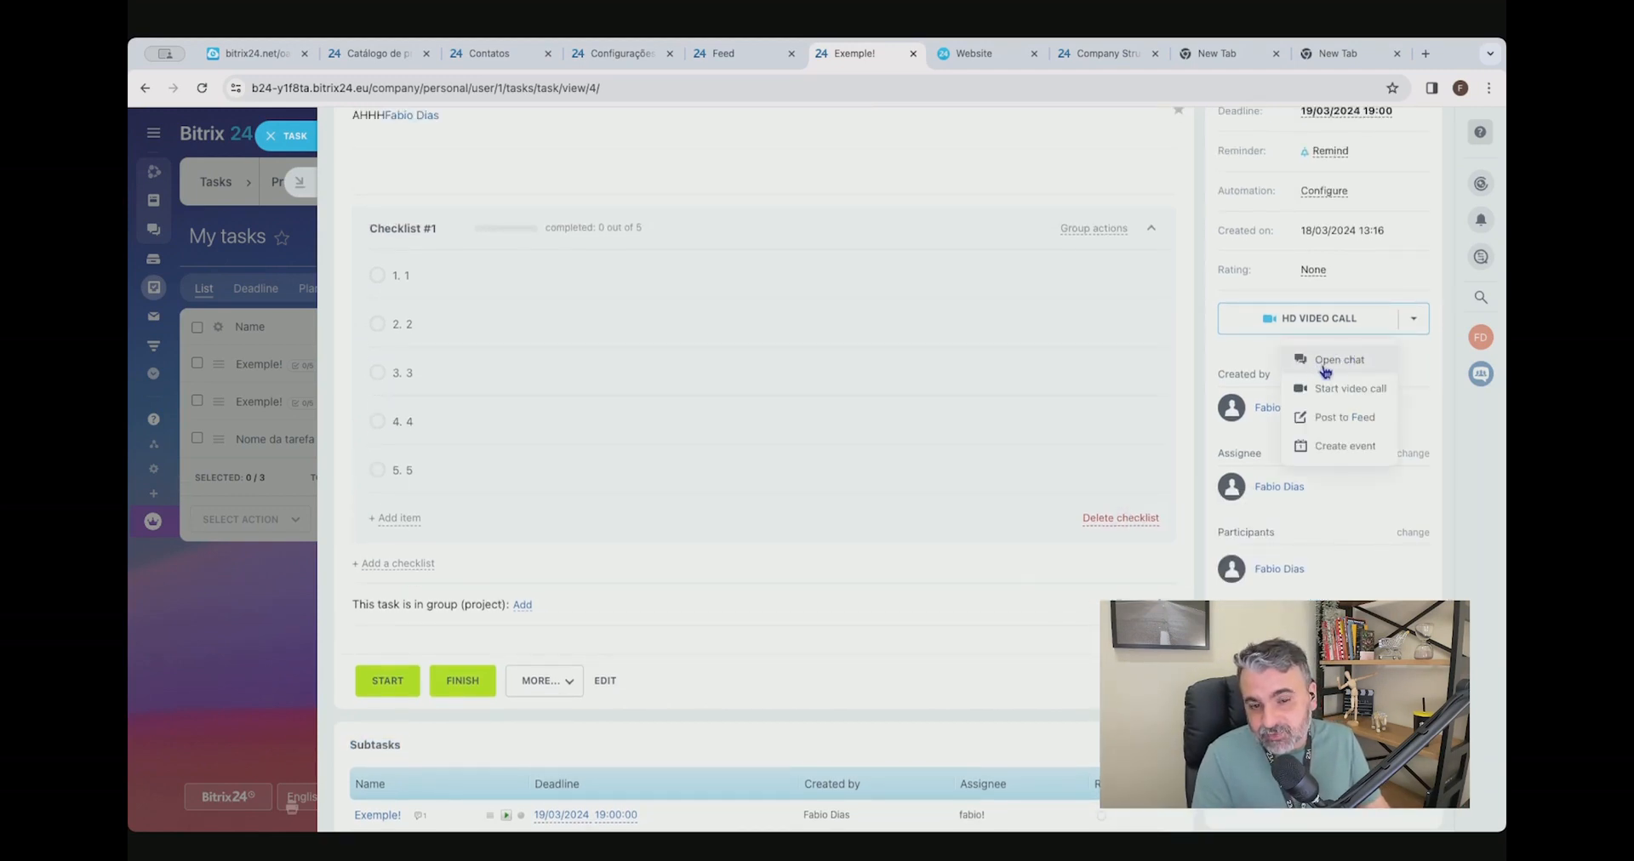
{"action": "left_click", "coordinate": [1330, 363]}
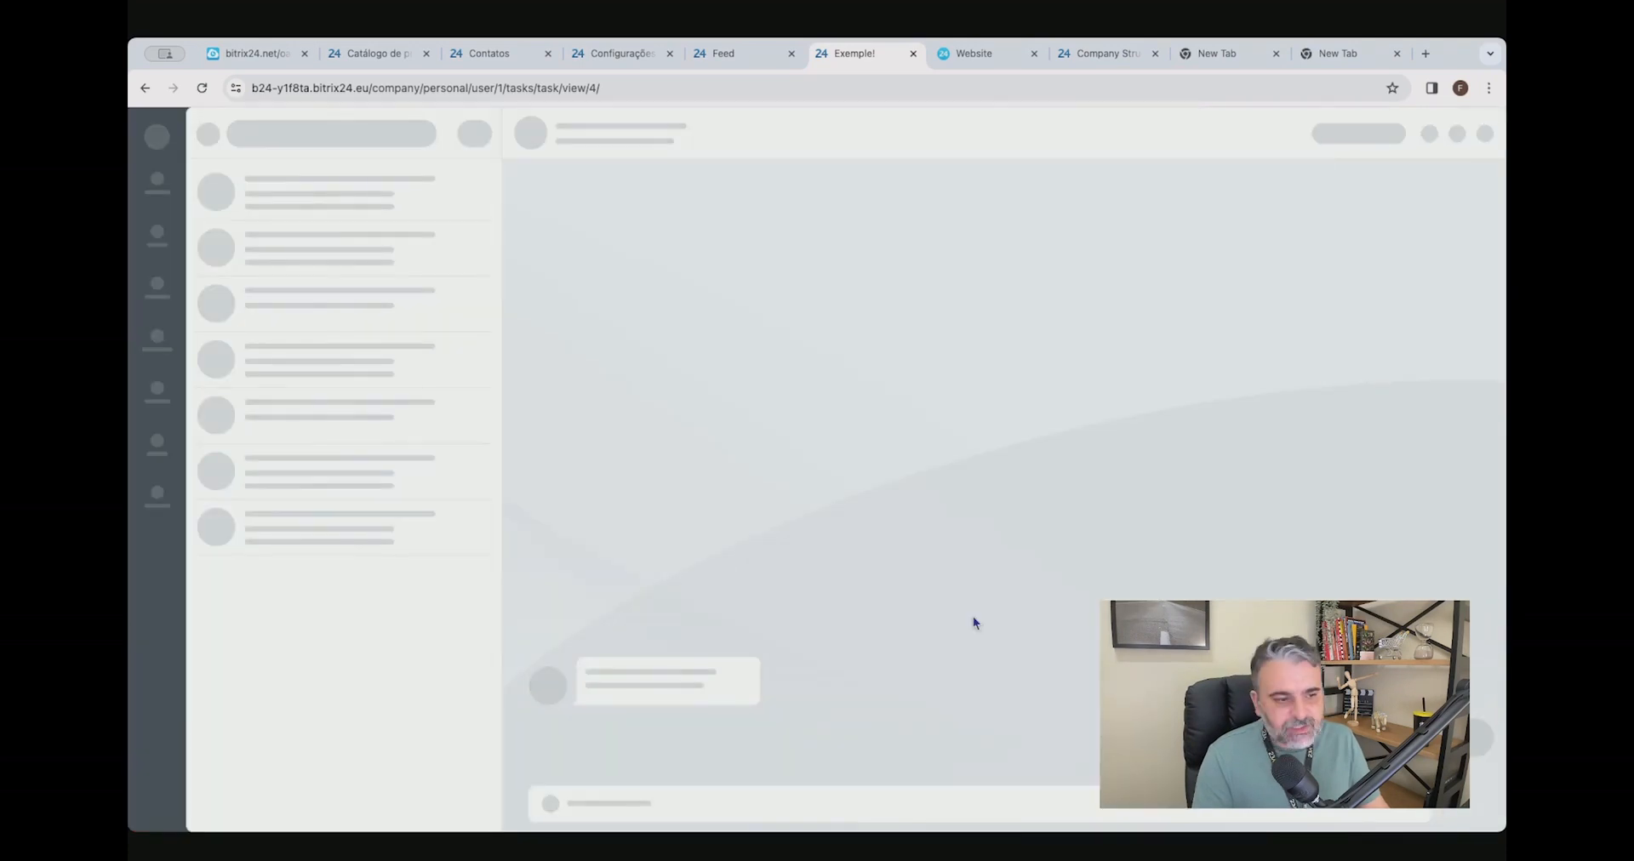
{"action": "type", "text": "Teste!"}
{"action": "key", "text": "Return"}
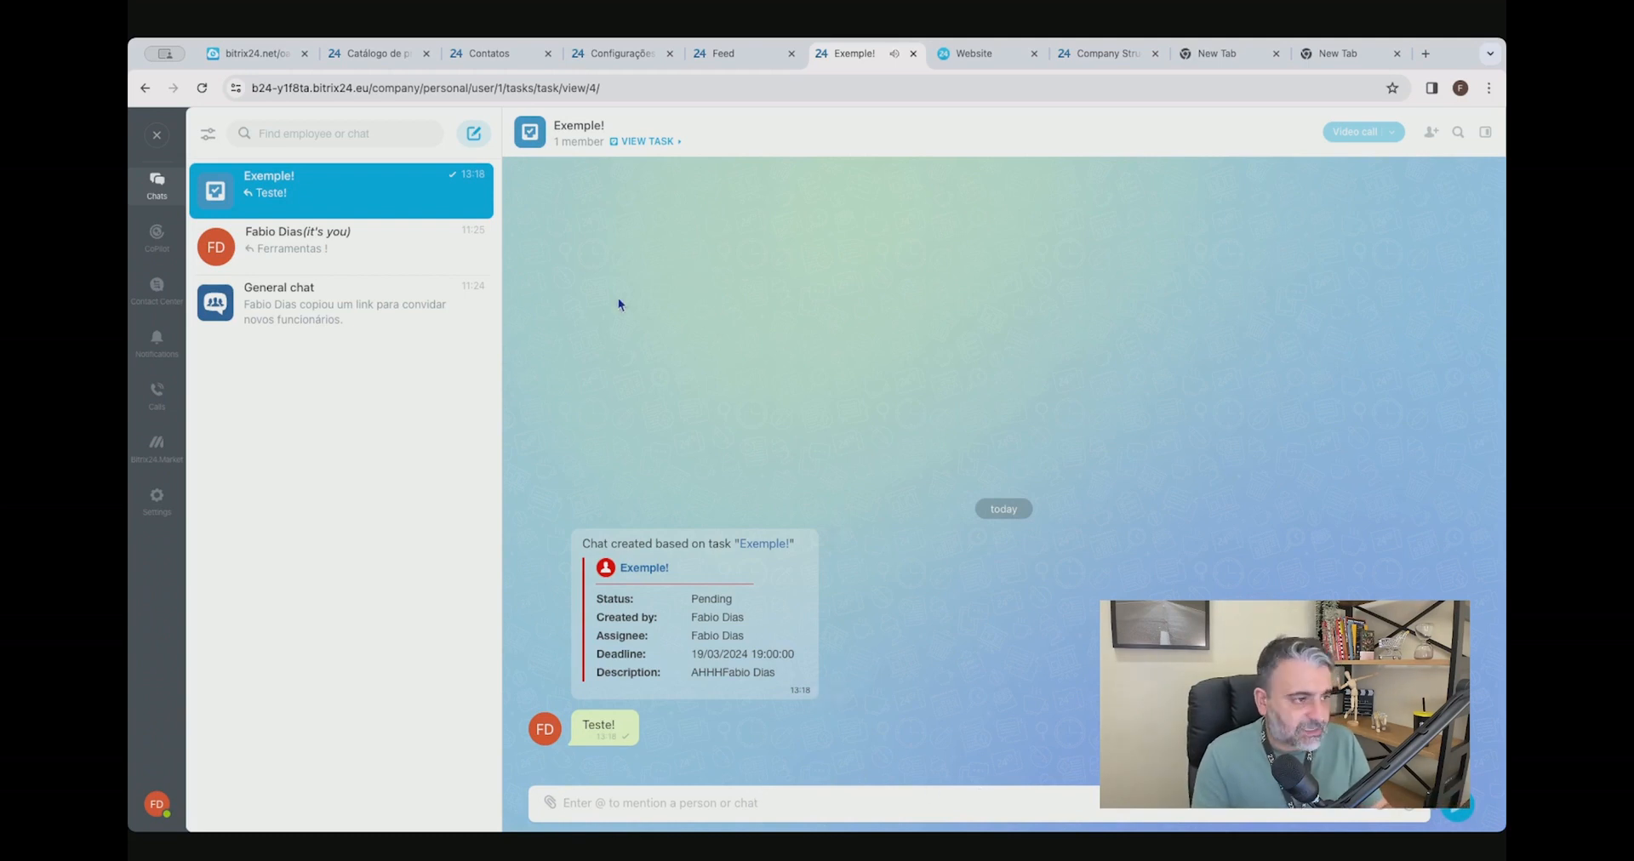
{"action": "left_click", "coordinate": [157, 135]}
Create and save a calendar event from the task, keeping the title "Exemple!" and the proposed settings.
{"action": "left_click", "coordinate": [1413, 319]}
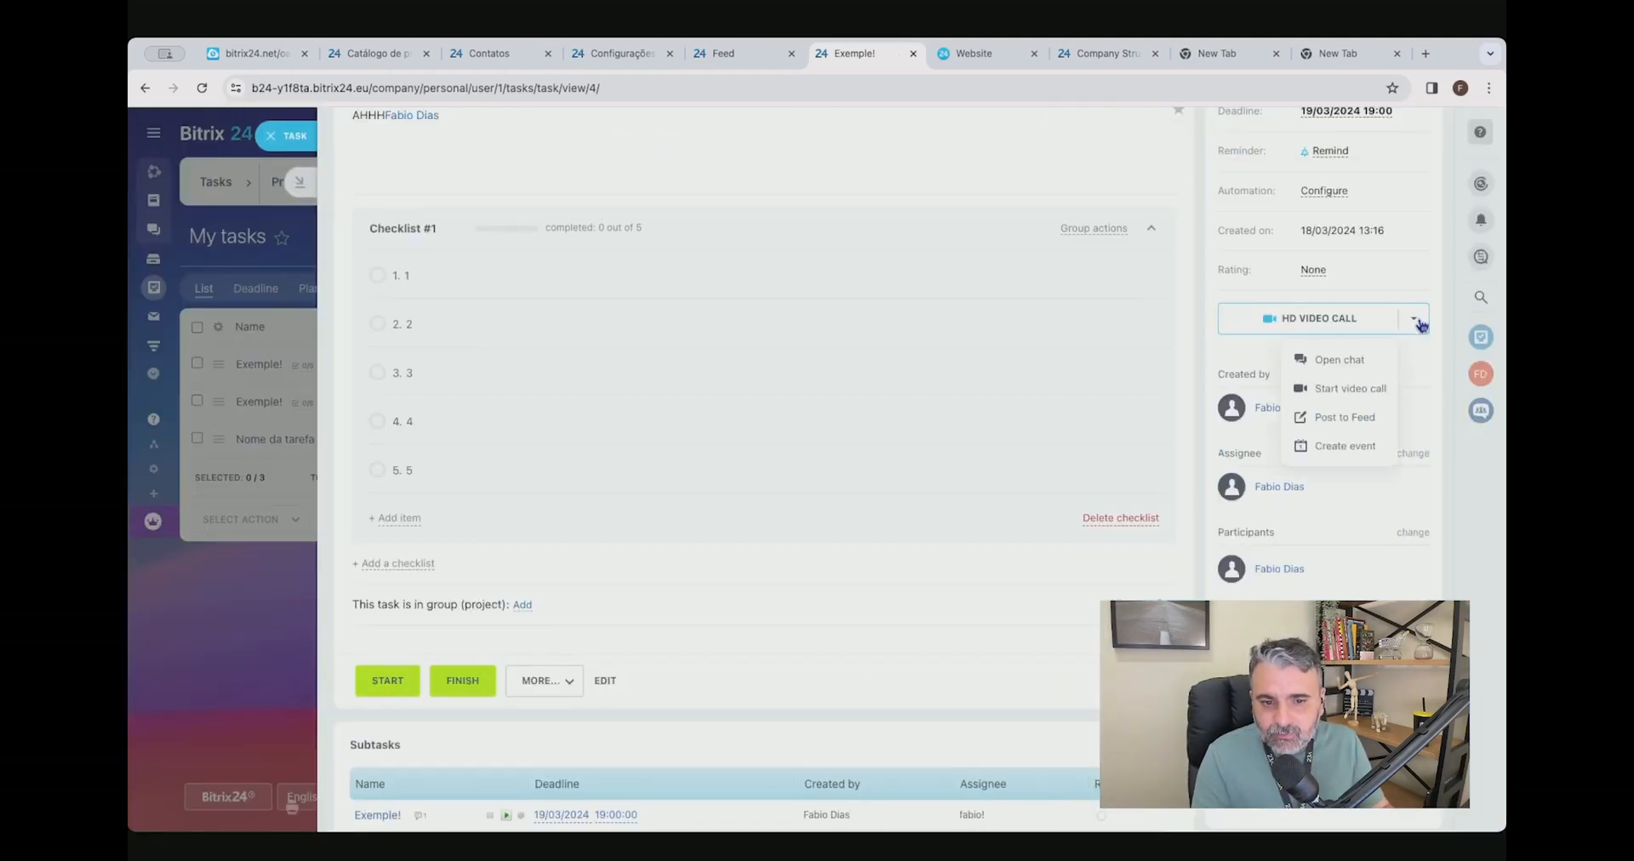
{"action": "left_click", "coordinate": [1342, 446]}
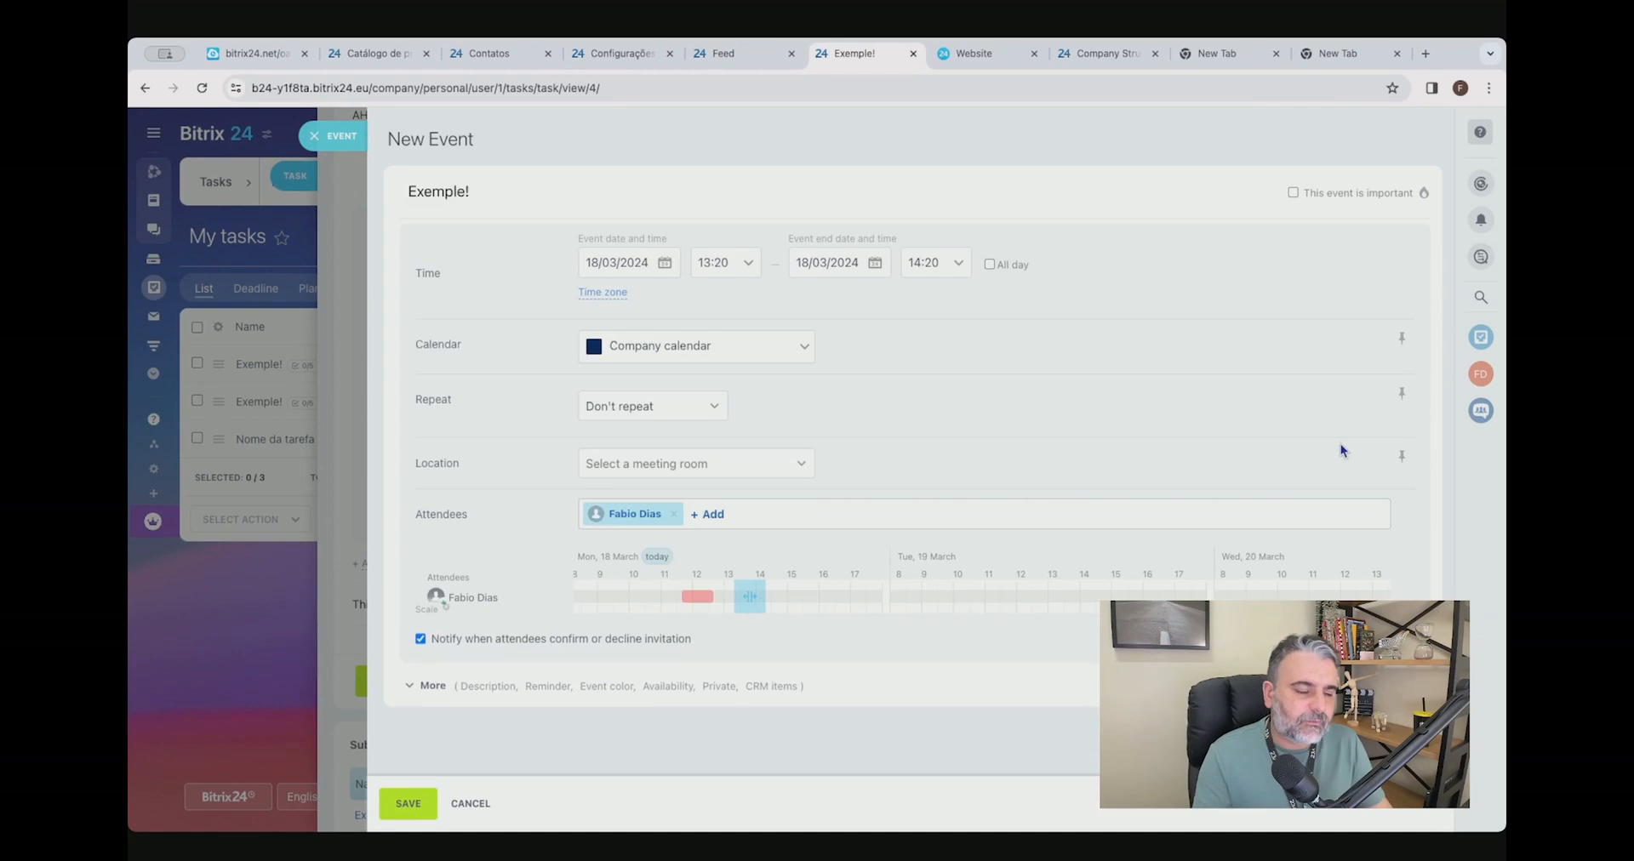
{"action": "left_click", "coordinate": [544, 196]}
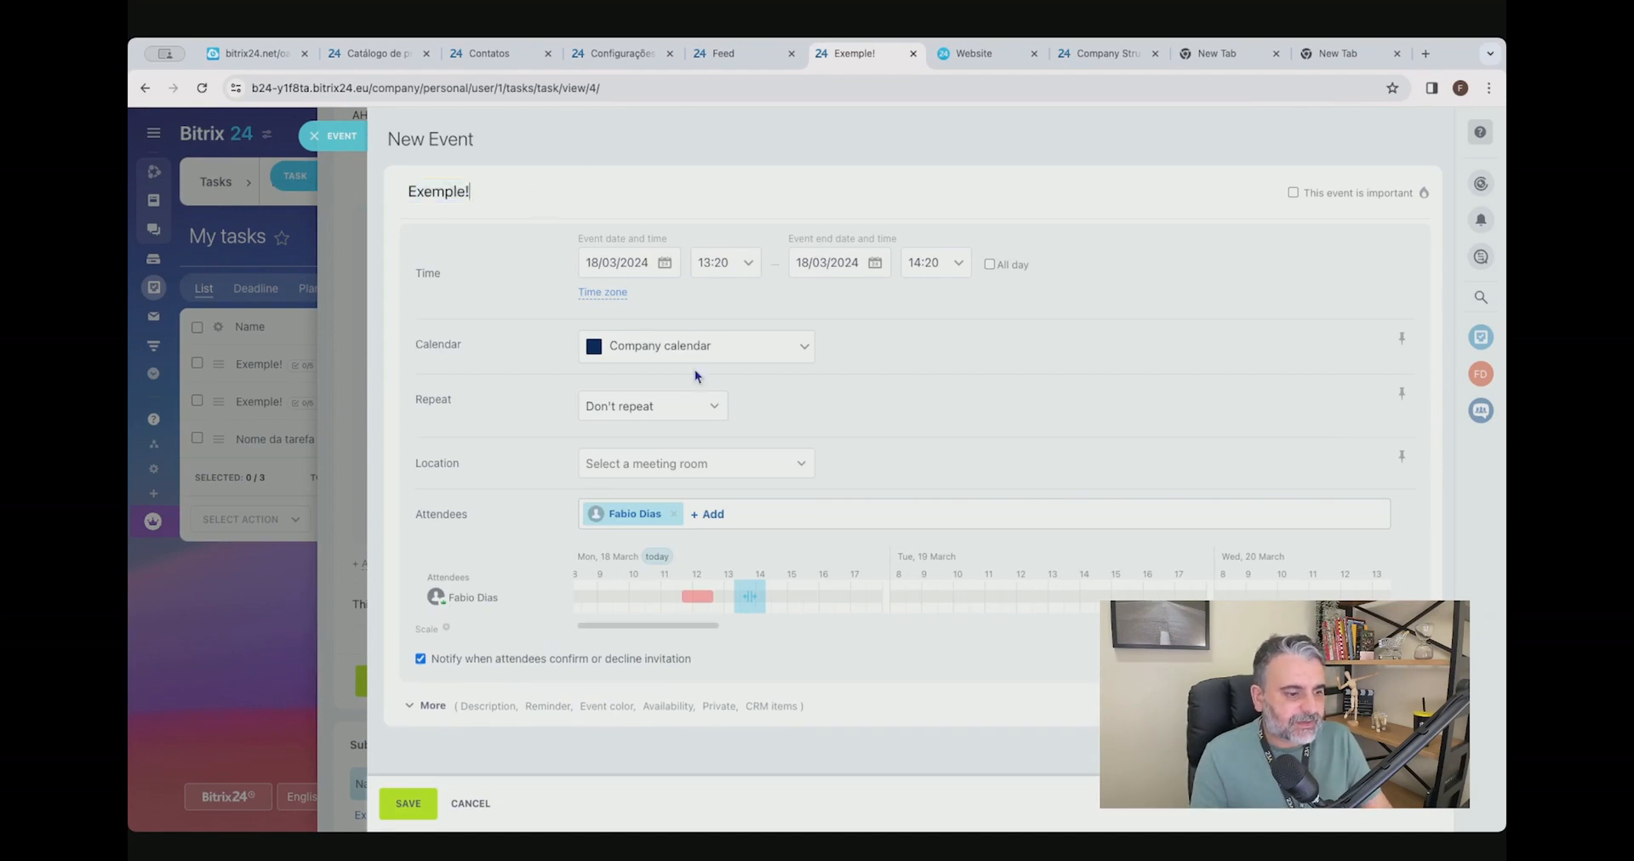
{"action": "left_click", "coordinate": [405, 804]}
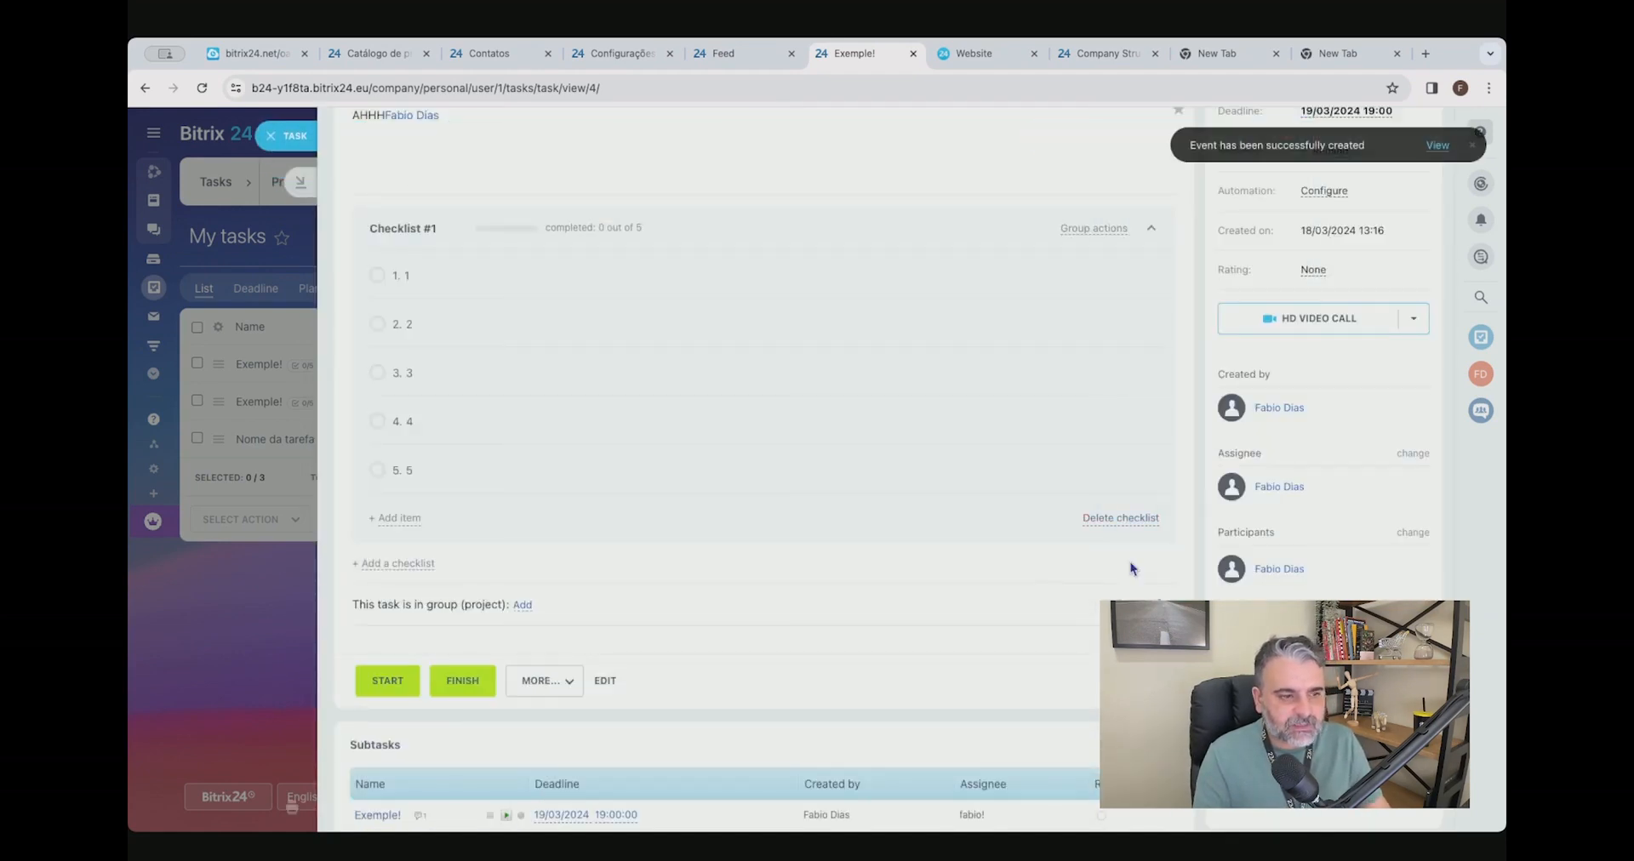
Complete all five items of Checklist #1 and start the task.
{"action": "left_click", "coordinate": [379, 582]}
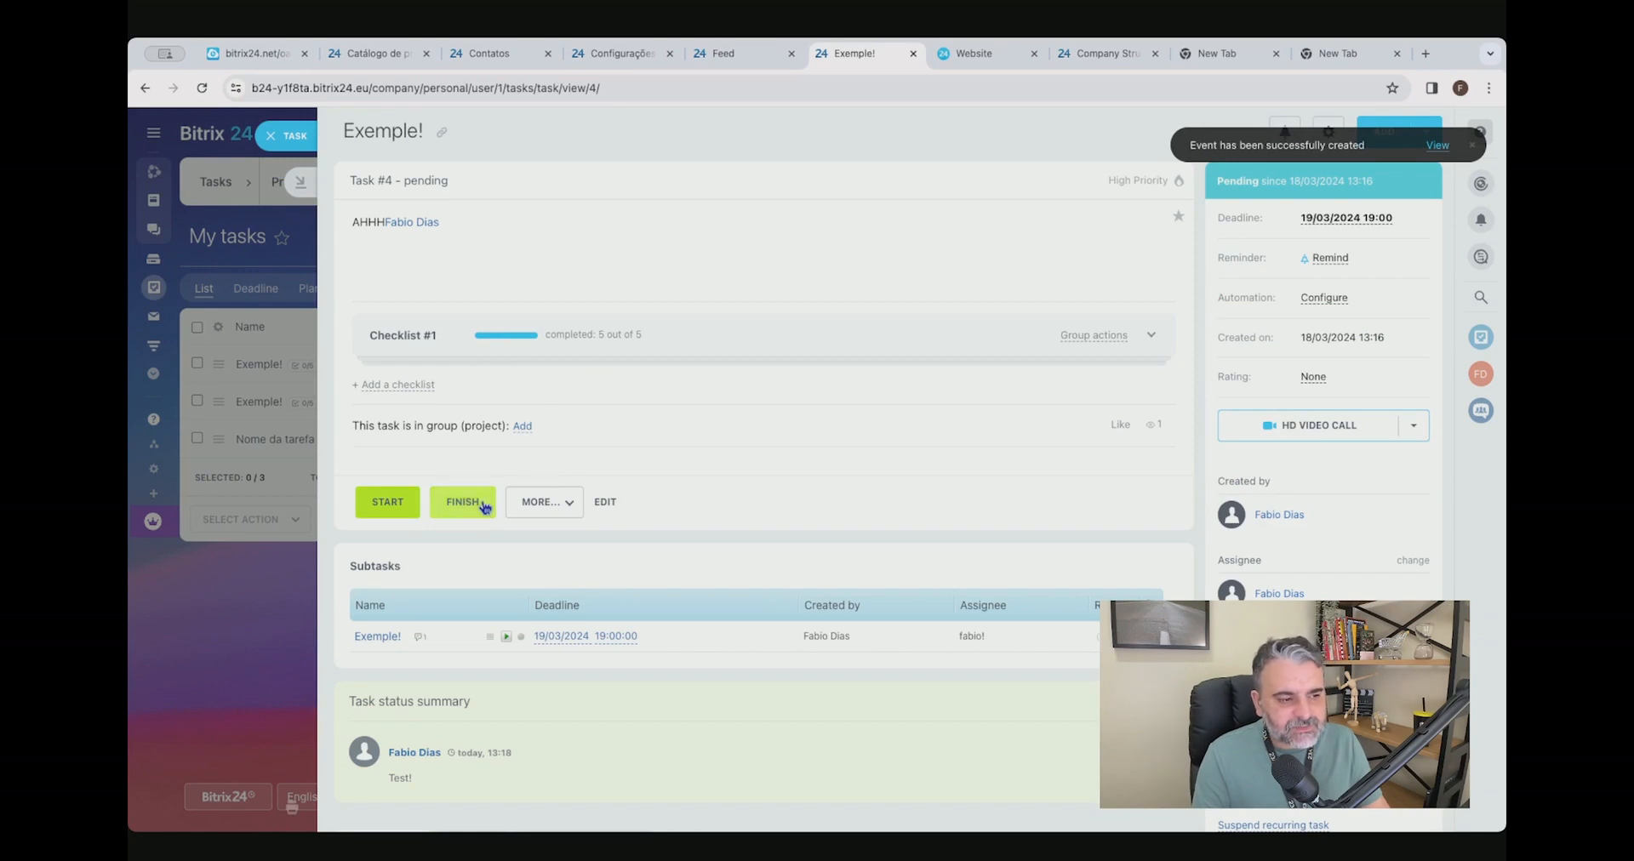
{"action": "left_click", "coordinate": [532, 503]}
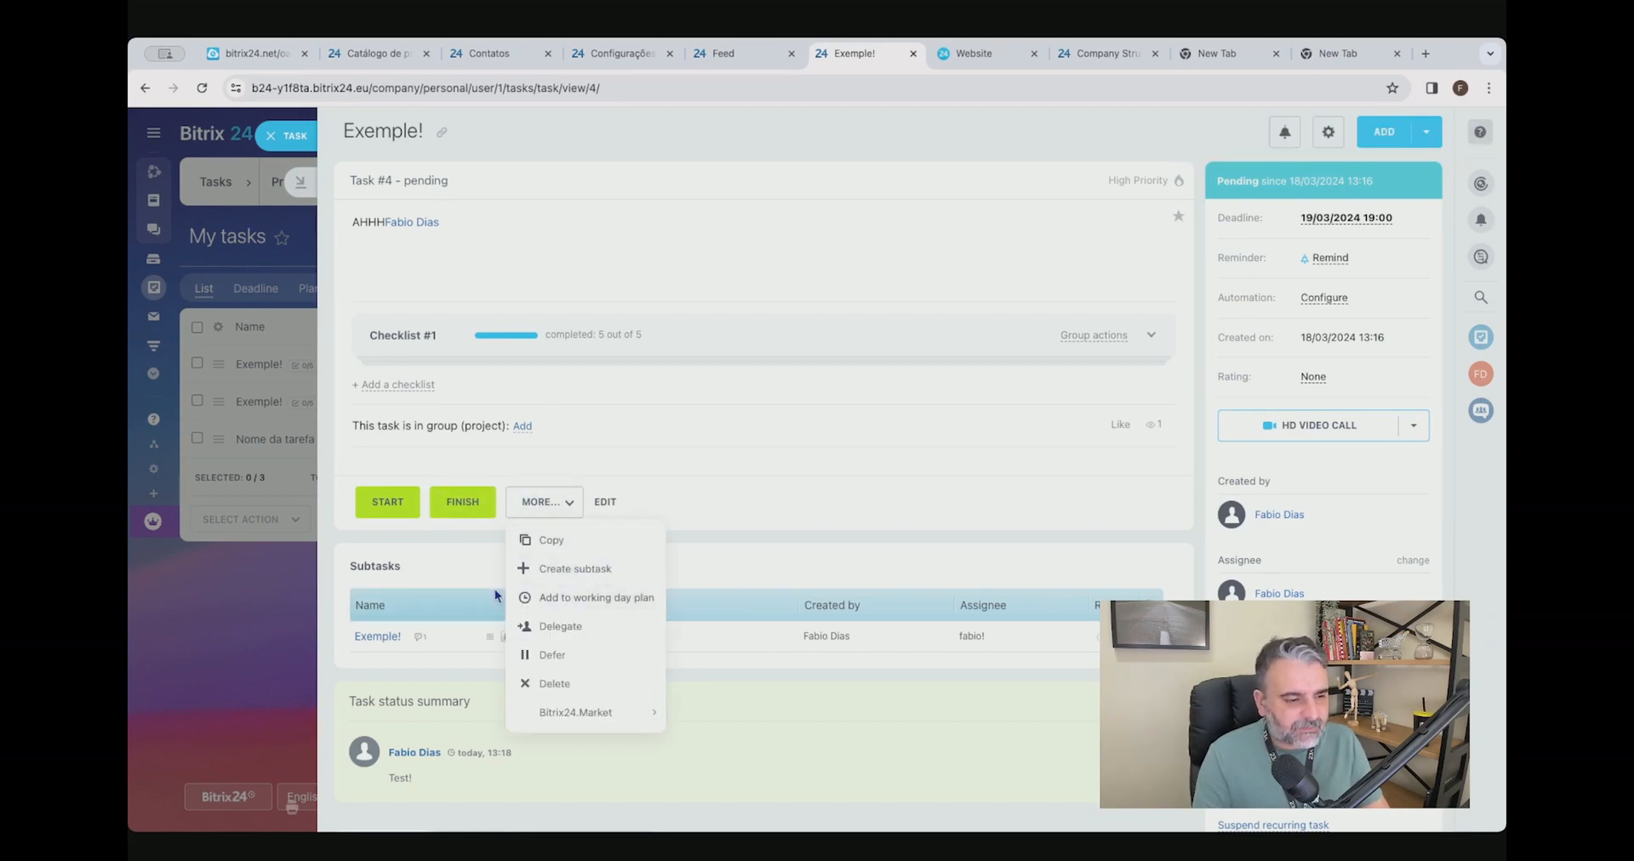
{"action": "left_click", "coordinate": [389, 506]}
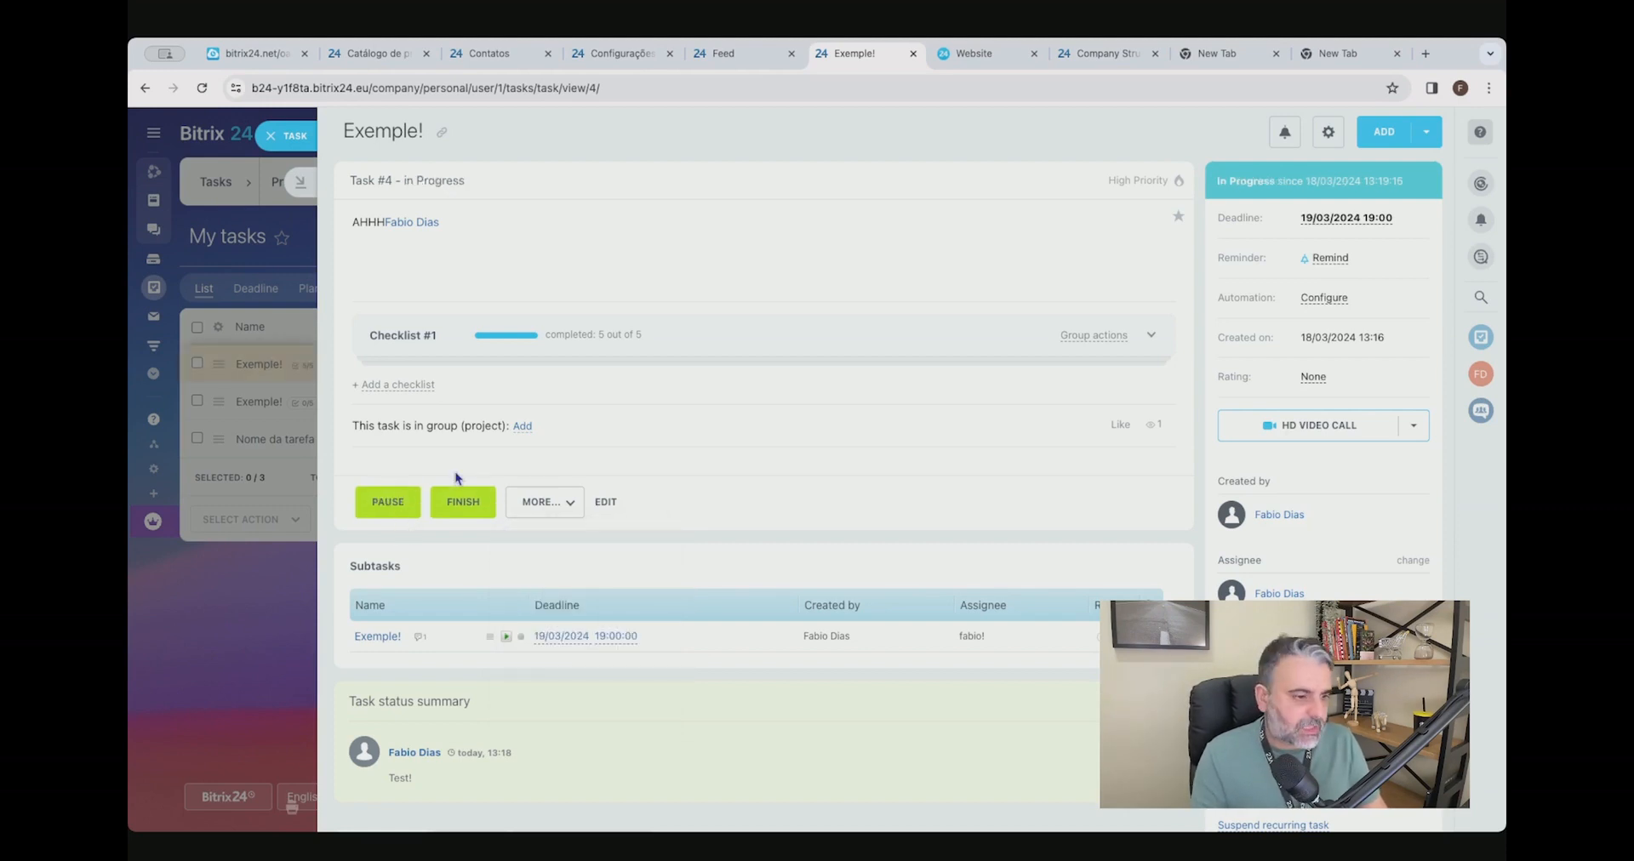
{"action": "left_click", "coordinate": [1179, 180]}
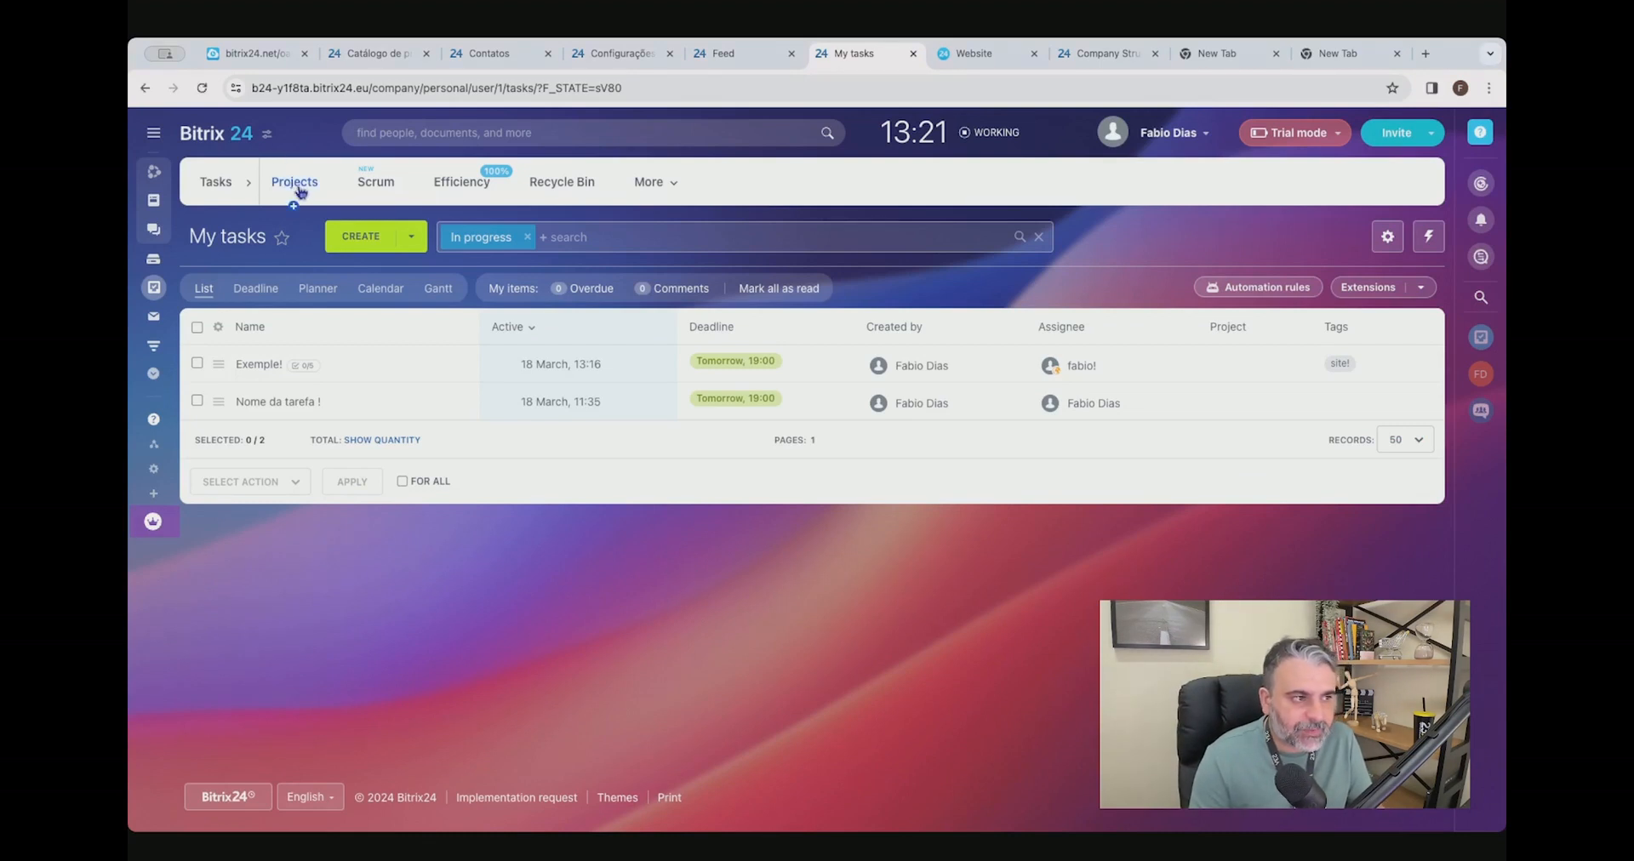
Set up a new project of the Project type named "Test!" with the Jupiter visual theme and Public privacy.
{"action": "left_click", "coordinate": [370, 244]}
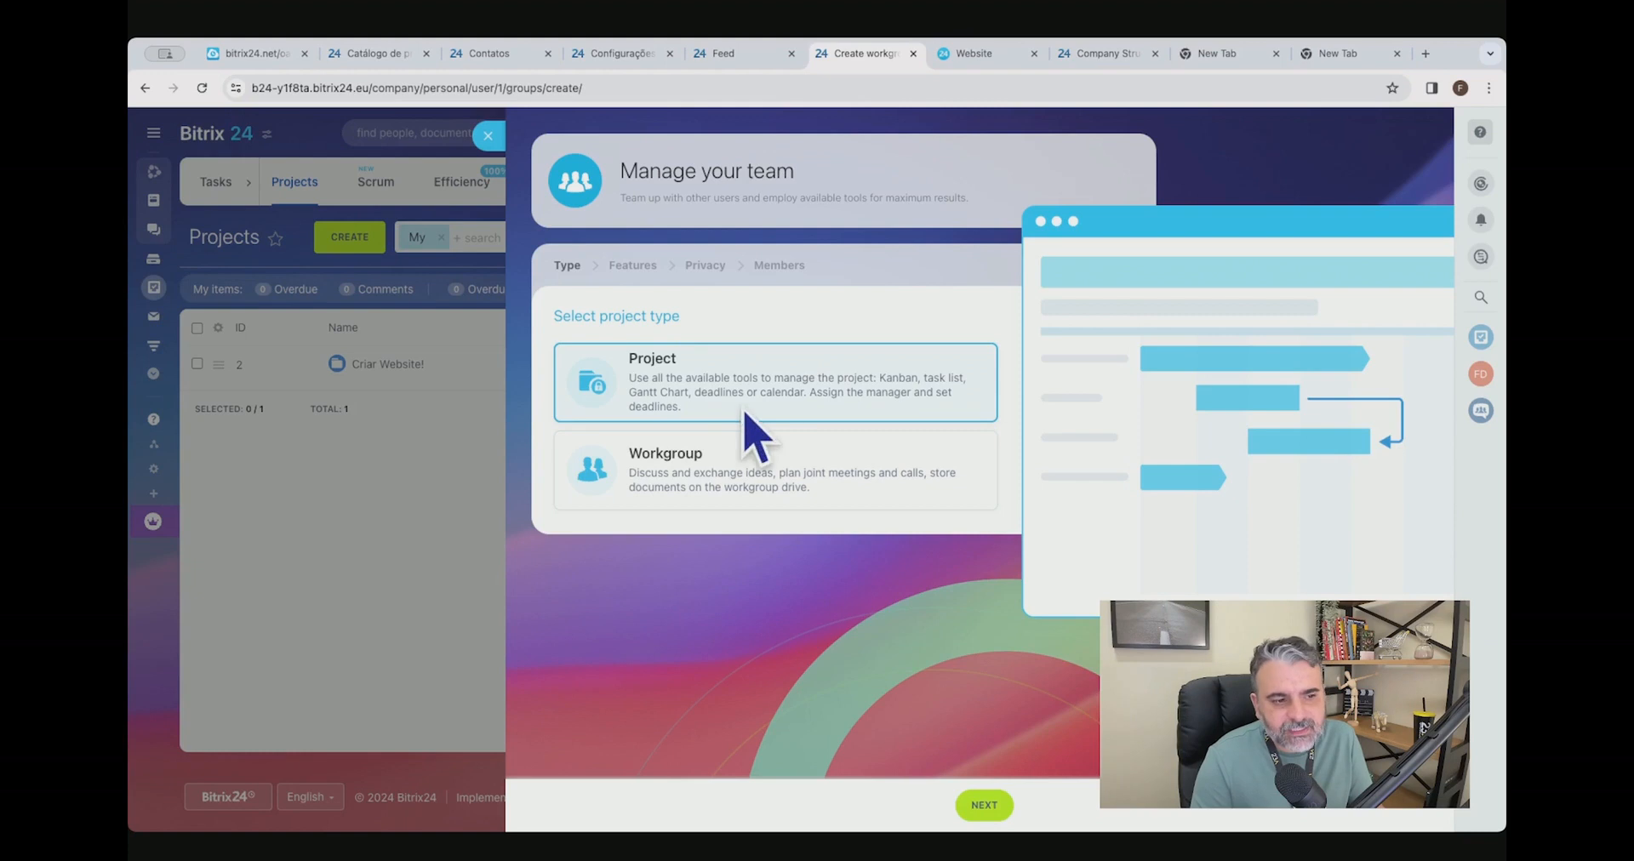
{"action": "left_click", "coordinate": [985, 805]}
{"action": "type", "text": "Test!"}
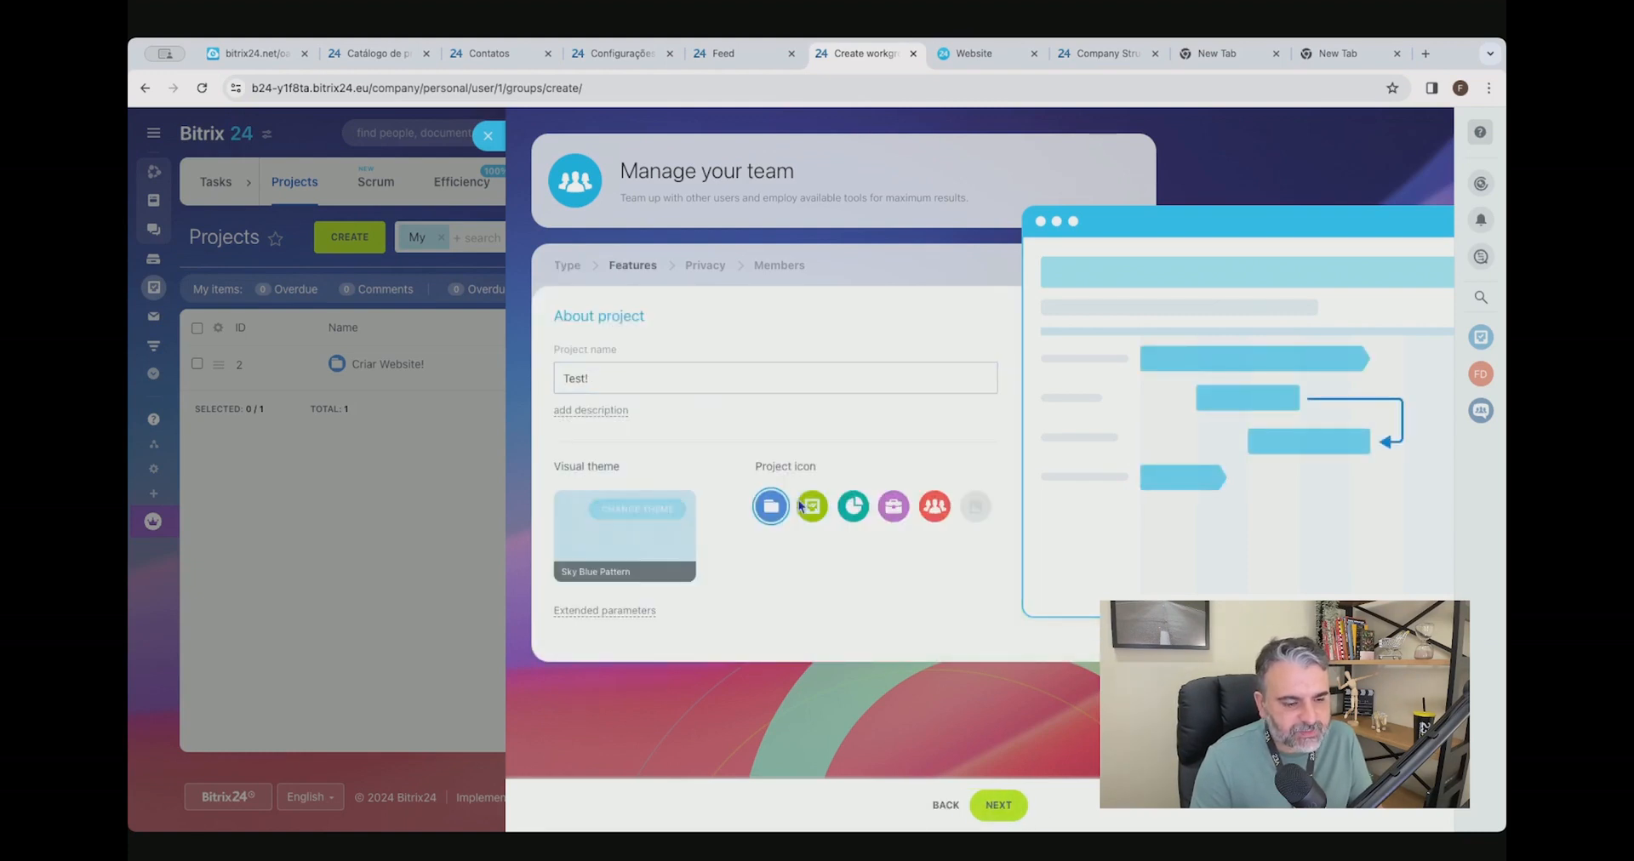
{"action": "left_click", "coordinate": [671, 545]}
{"action": "left_click", "coordinate": [974, 650]}
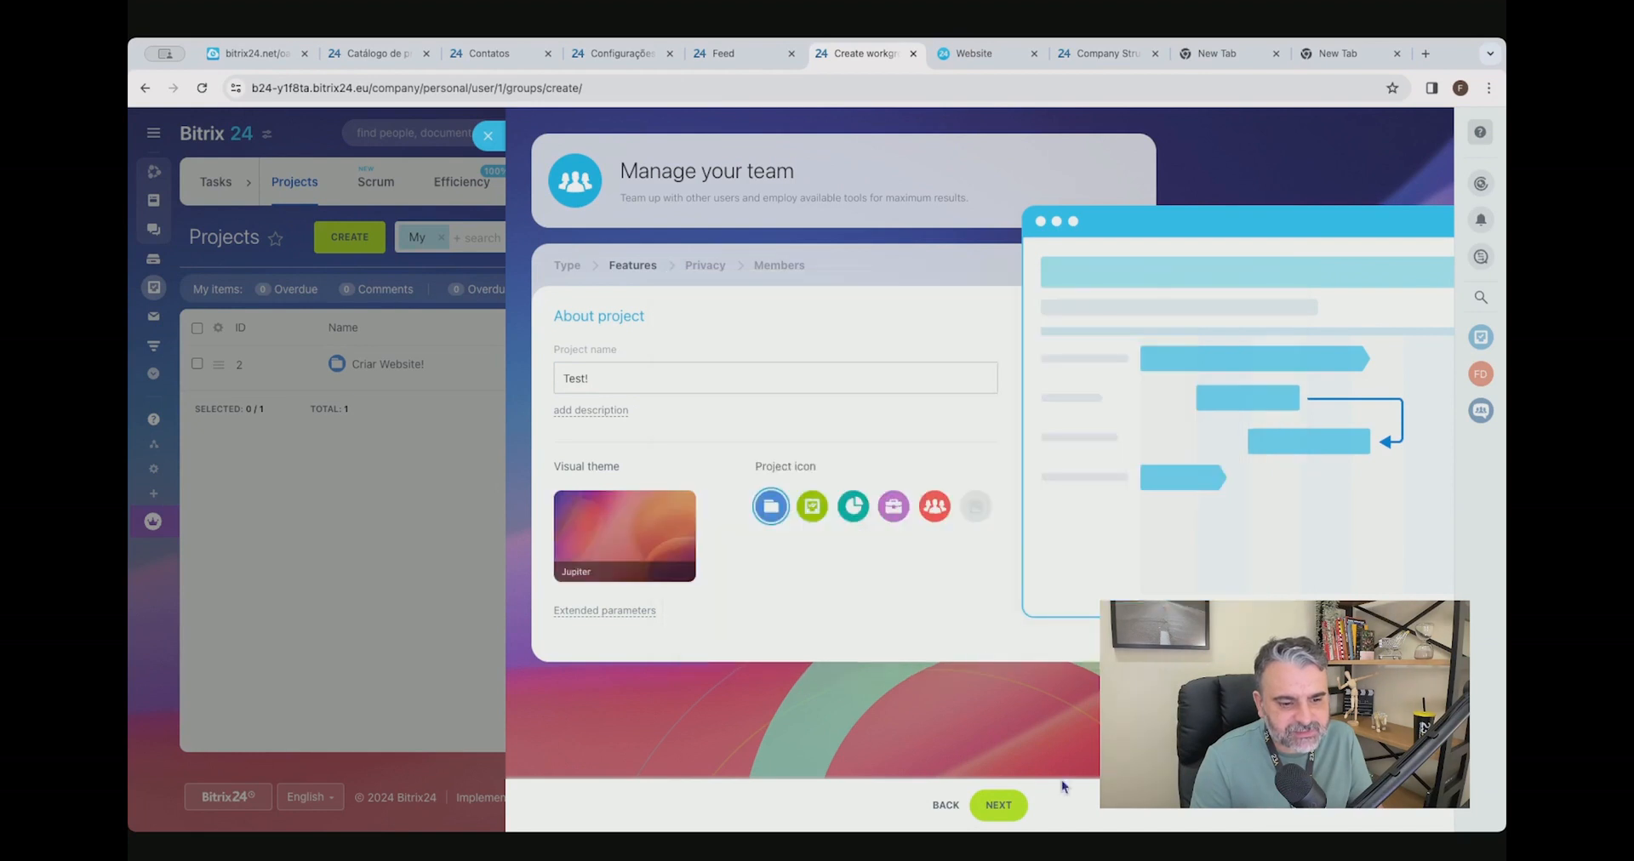
{"action": "left_click", "coordinate": [1010, 802]}
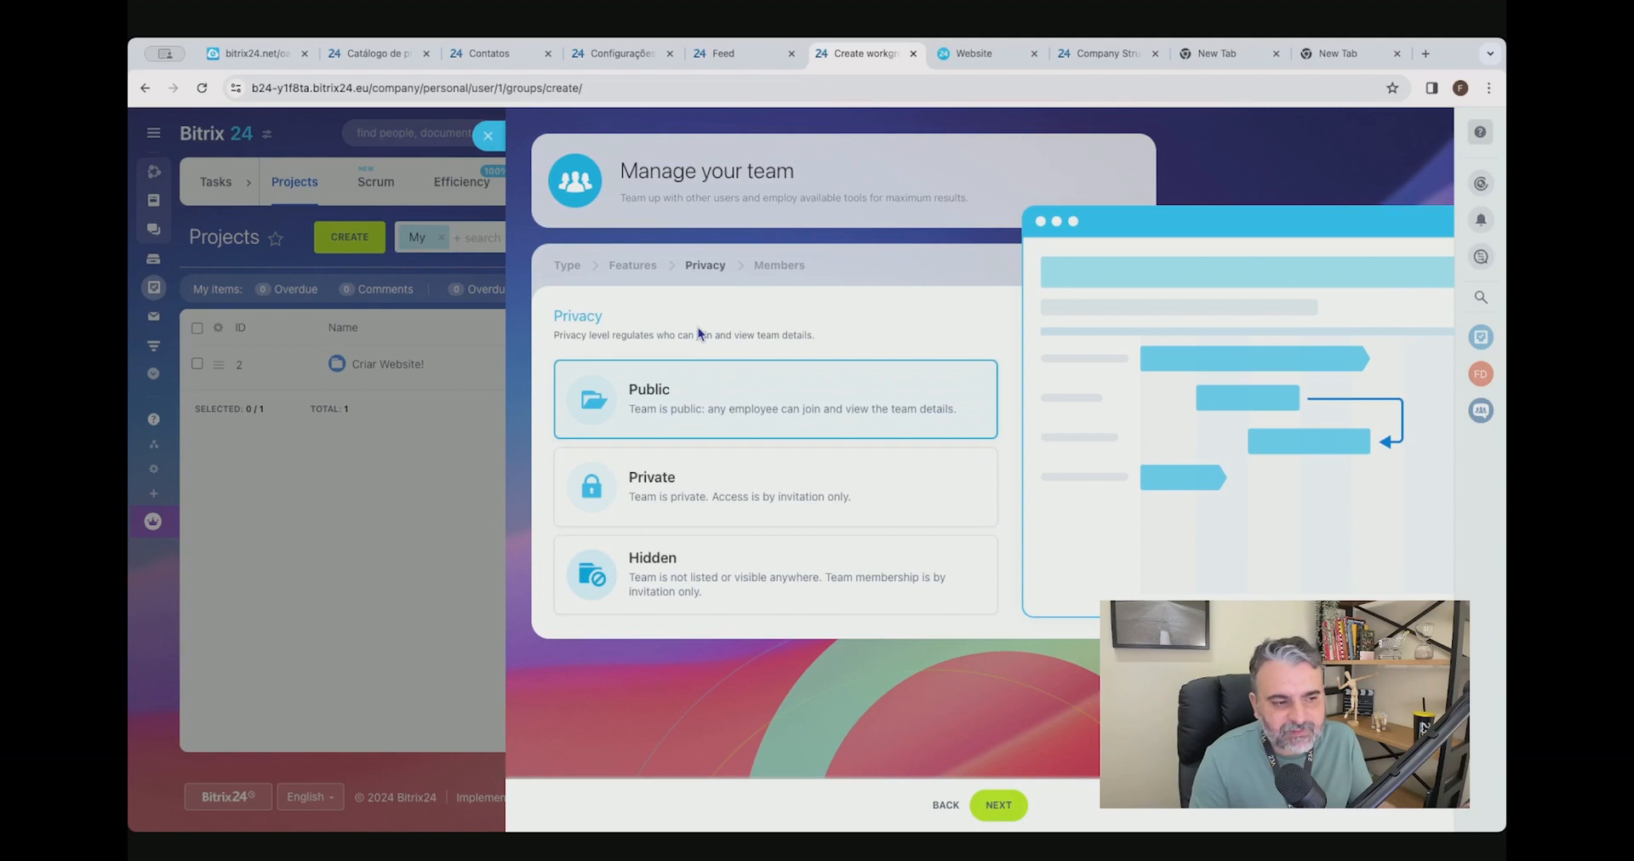
{"action": "left_click", "coordinate": [998, 805]}
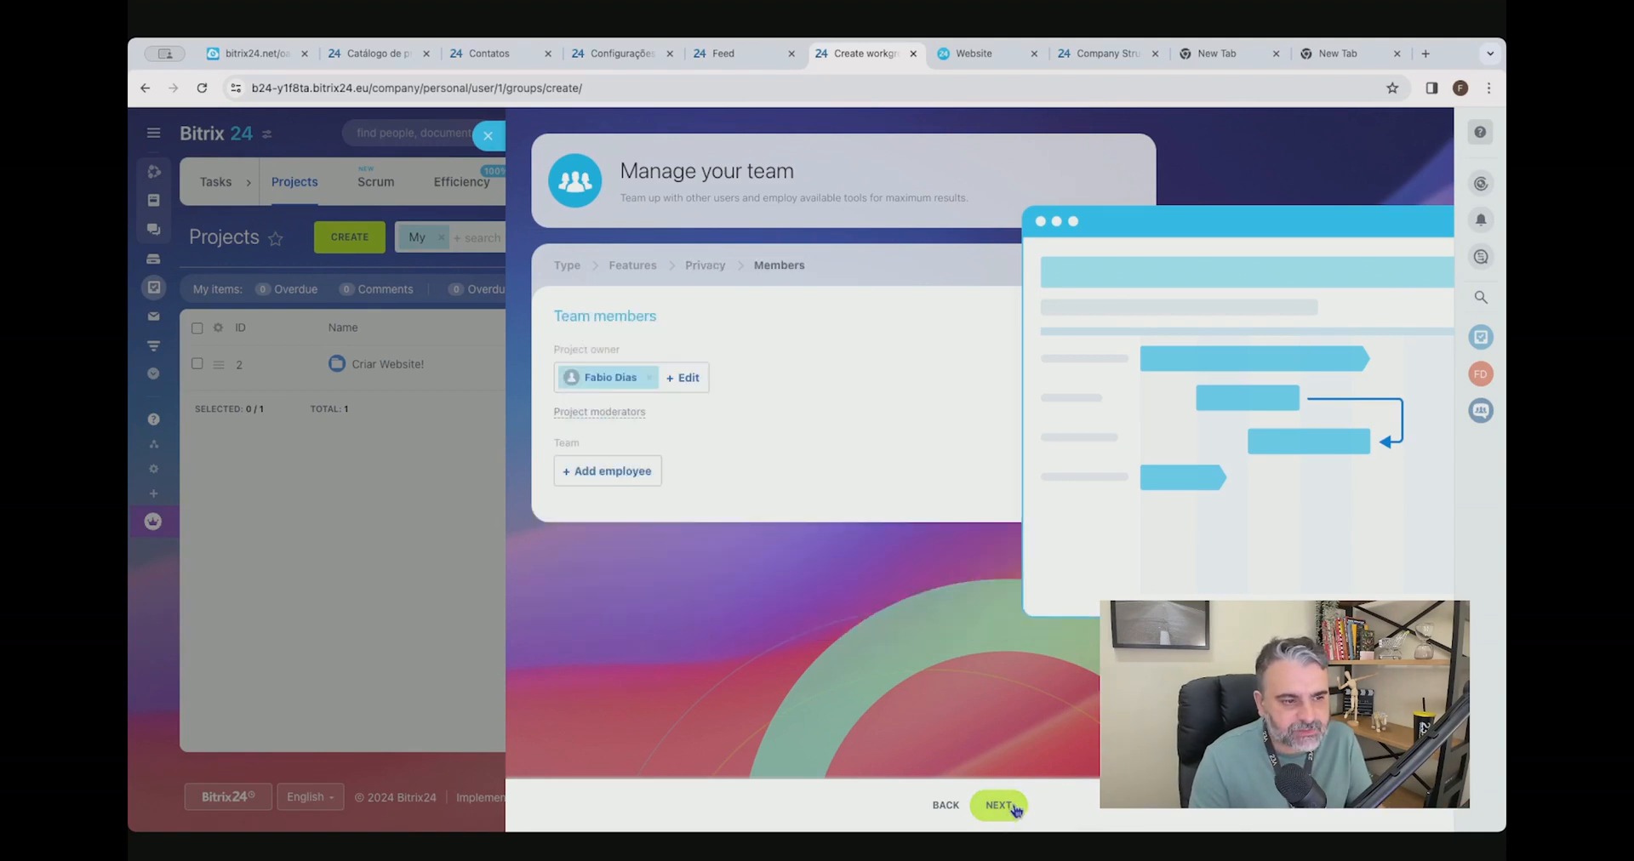
Add the listed employee to the project team and create the project, connecting its shared folder to the Drive.
{"action": "left_click_drag", "start_coordinate": [565, 349], "coordinate": [633, 356]}
{"action": "left_click", "coordinate": [611, 472]}
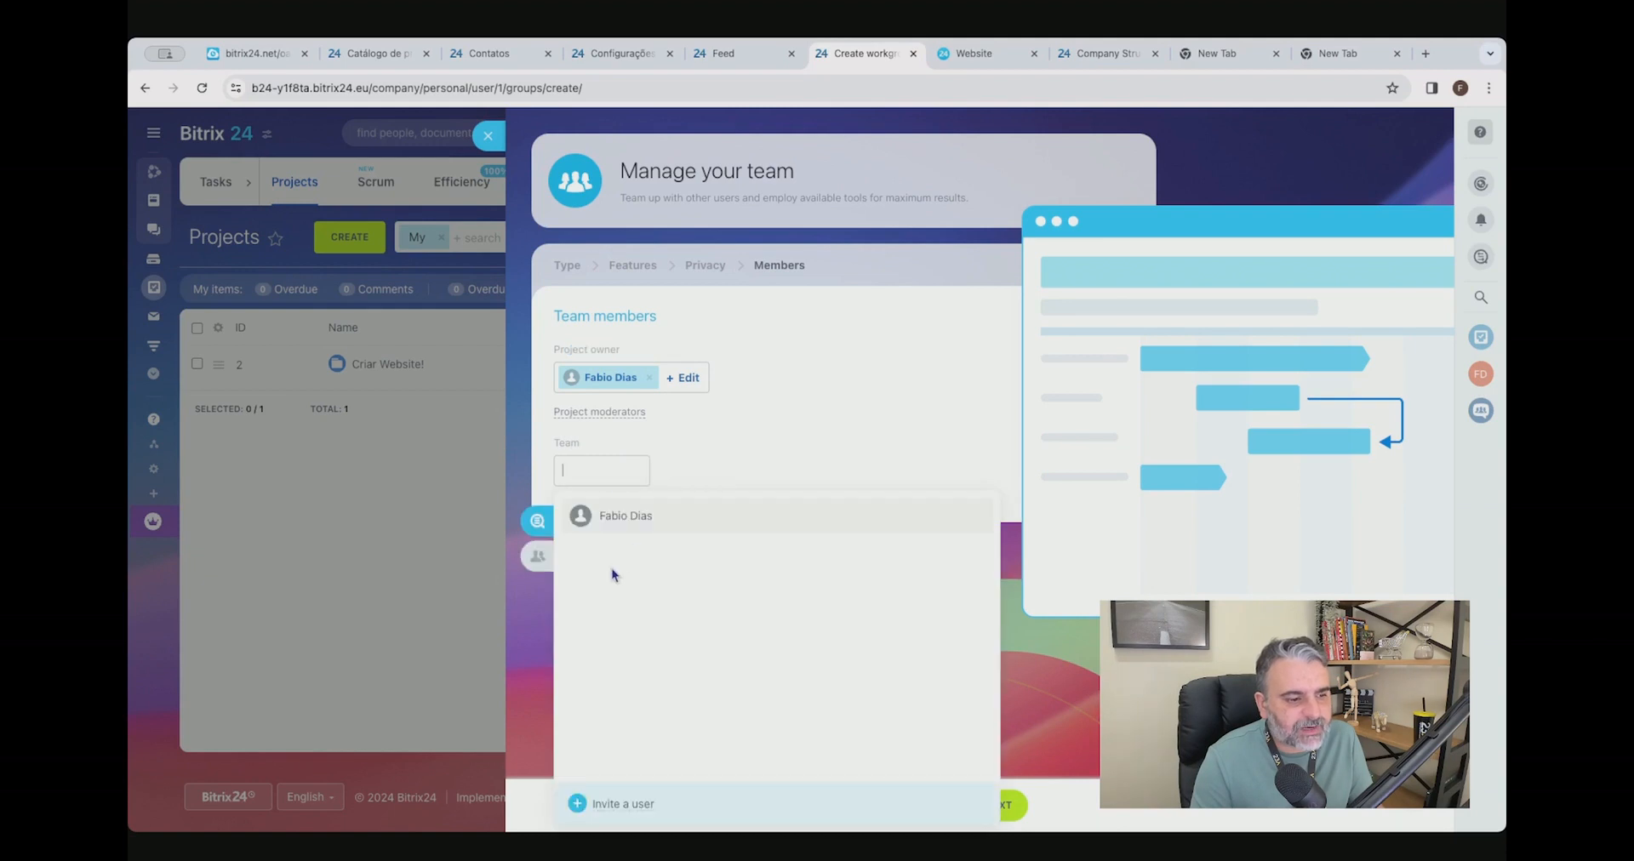
{"action": "left_click", "coordinate": [637, 515]}
{"action": "left_click", "coordinate": [845, 408]}
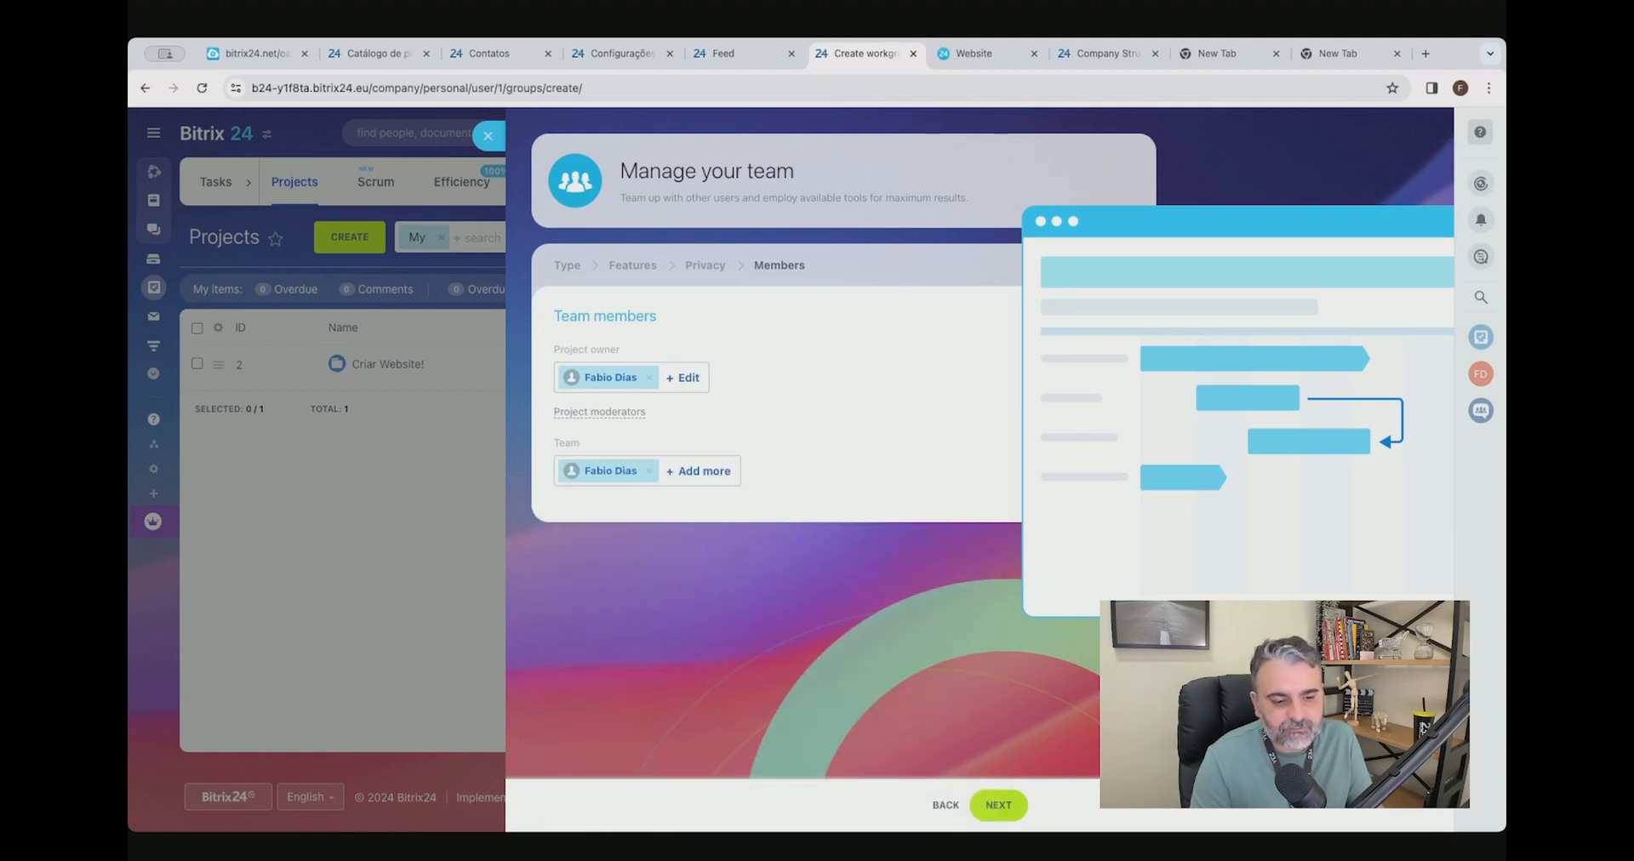
{"action": "left_click", "coordinate": [1001, 805]}
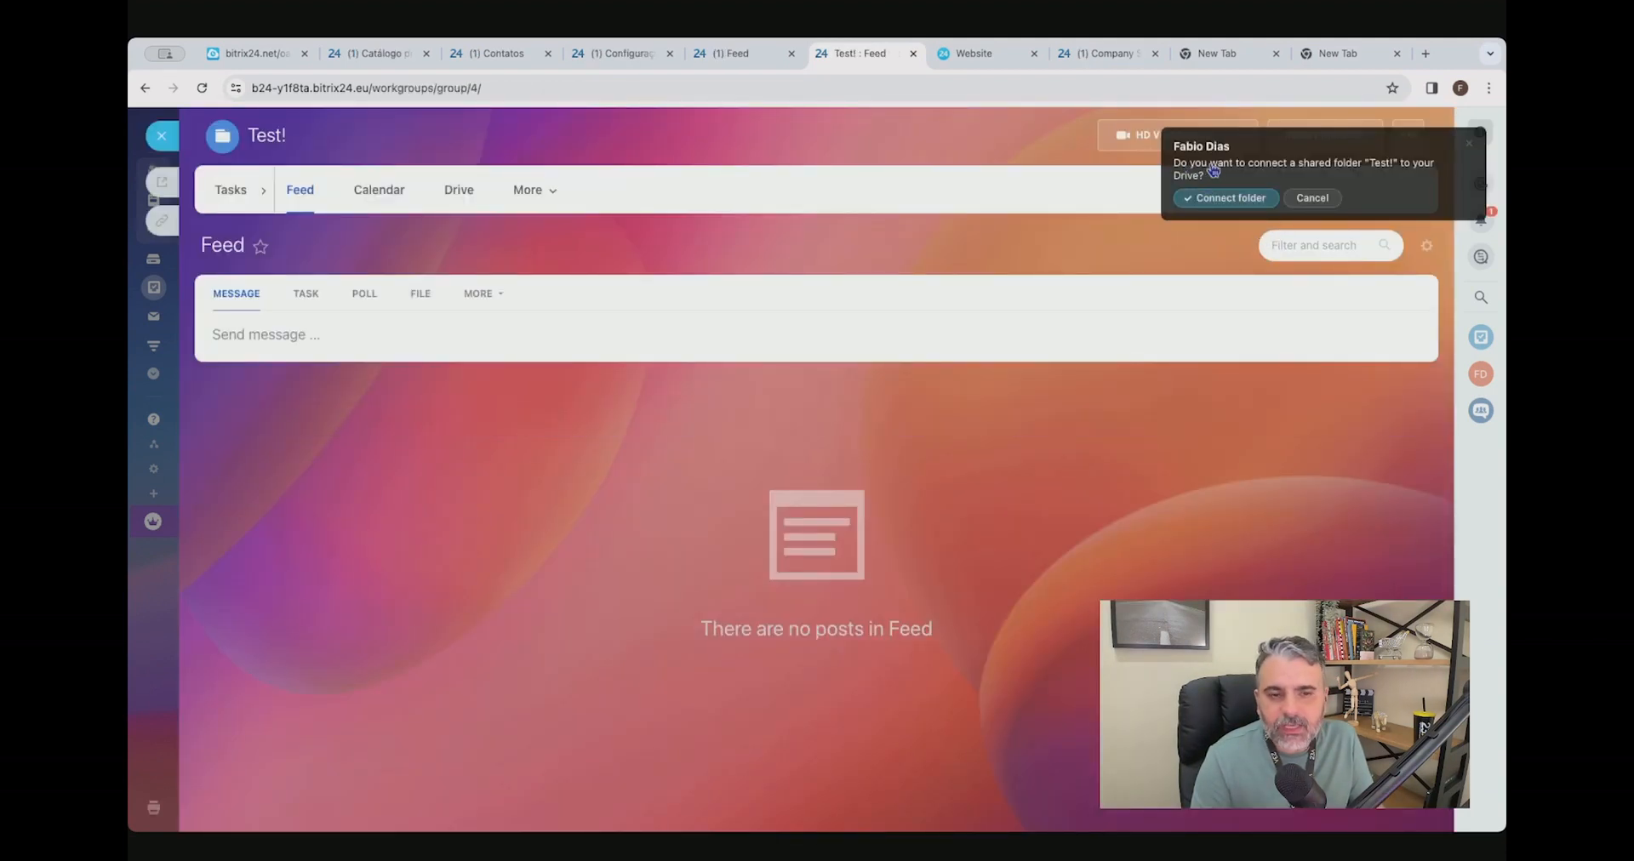
{"action": "left_click", "coordinate": [1256, 198]}
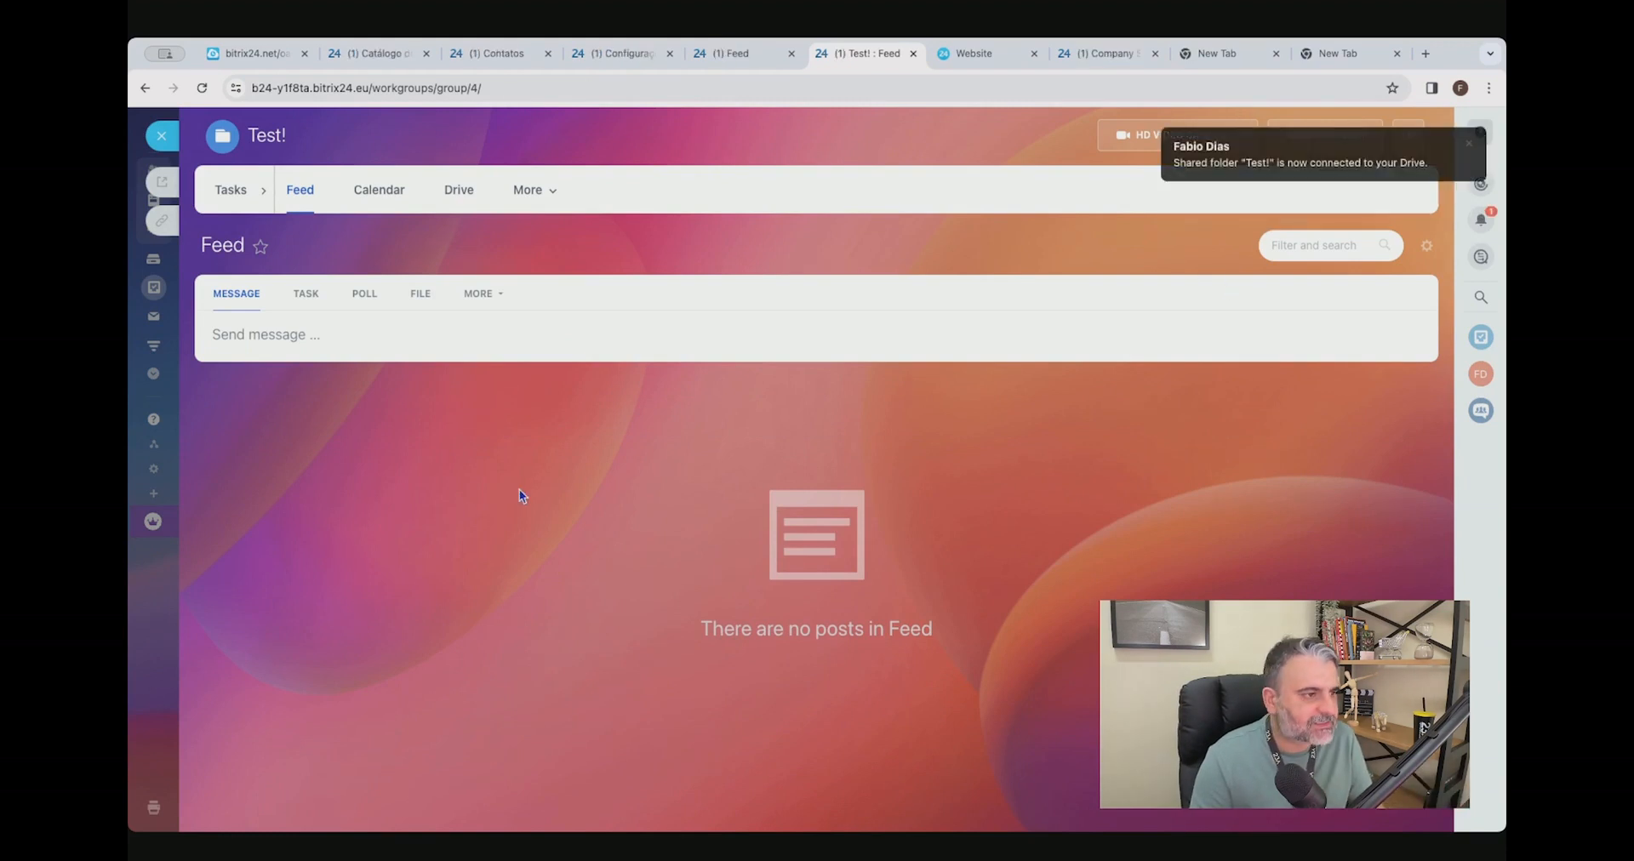
Create a task named "Test!" inside the new project with the deadline 19/03/2024 19:00.
{"action": "left_click", "coordinate": [228, 194]}
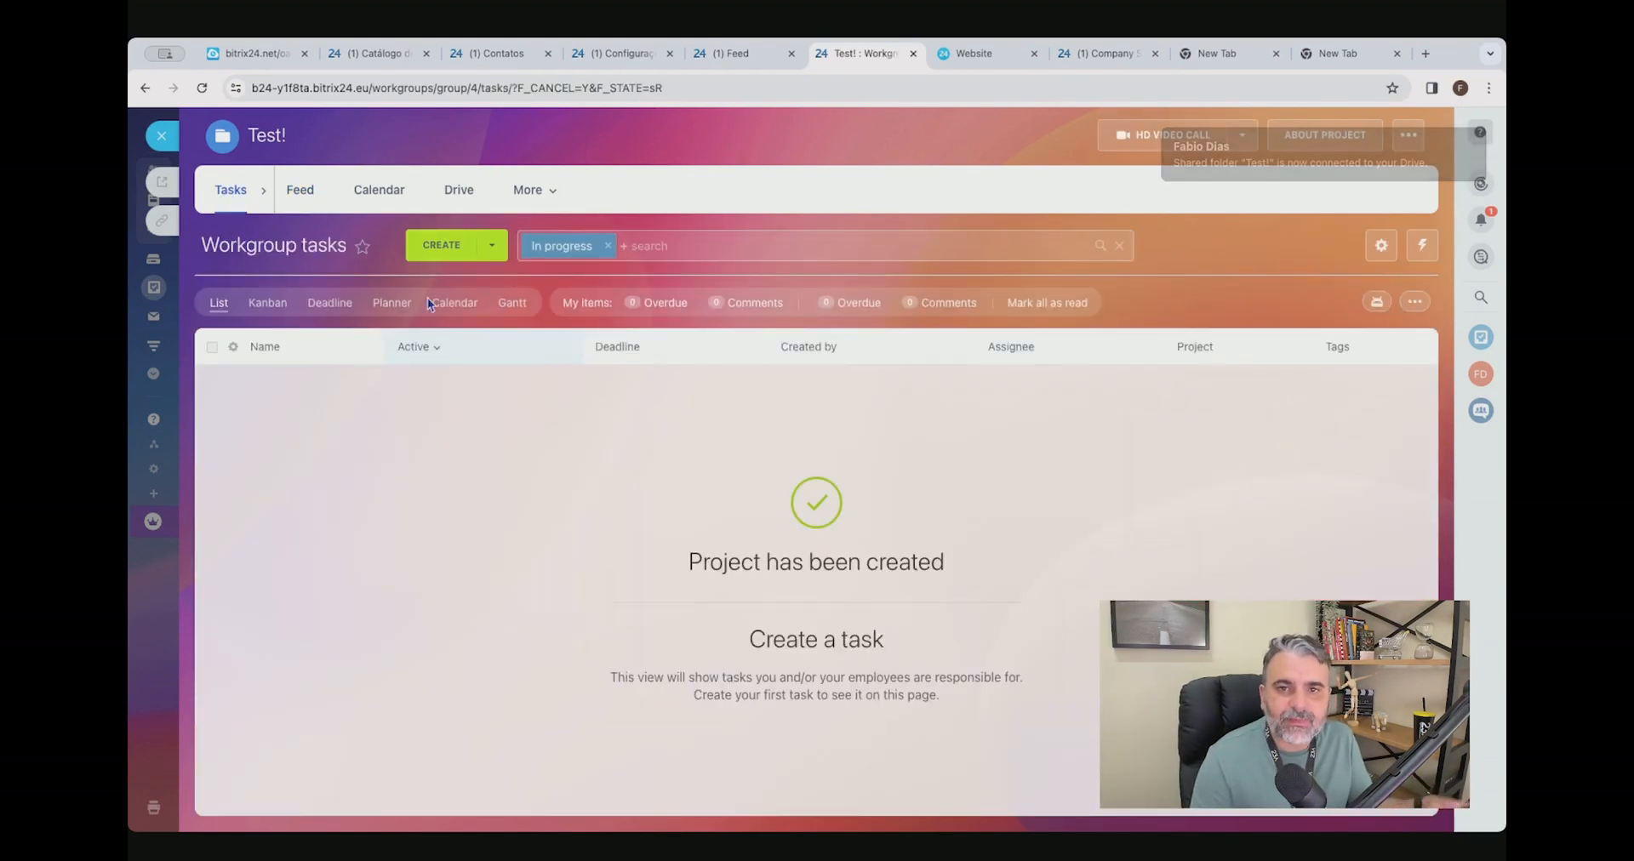
{"action": "left_click", "coordinate": [442, 251]}
{"action": "type", "text": "Test!"}
{"action": "left_click", "coordinate": [566, 492]}
{"action": "left_click", "coordinate": [521, 637]}
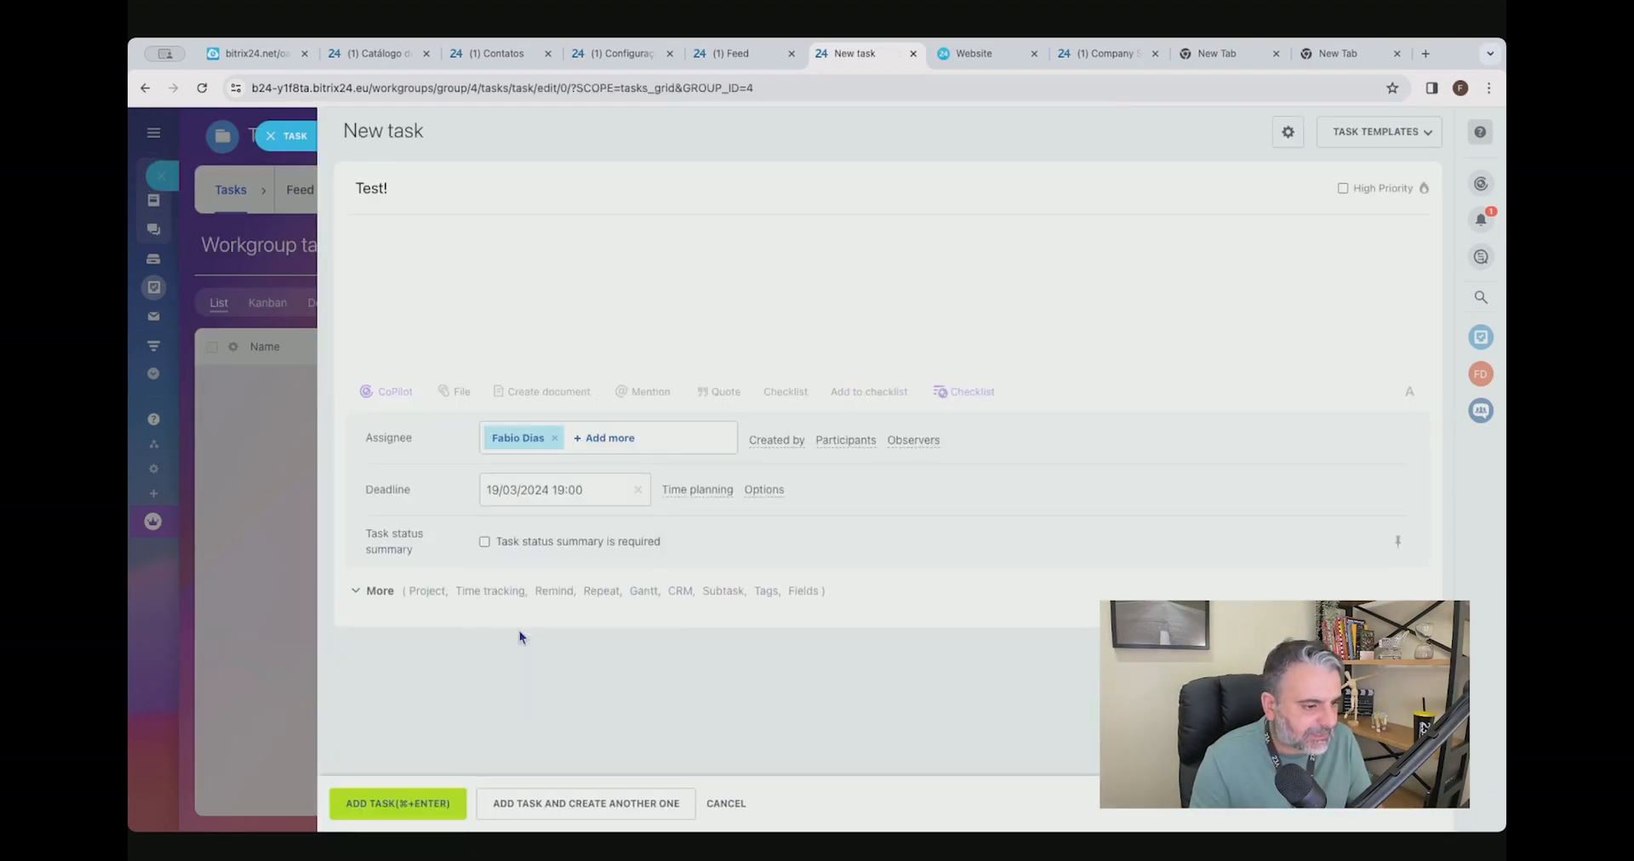
{"action": "left_click", "coordinate": [436, 800]}
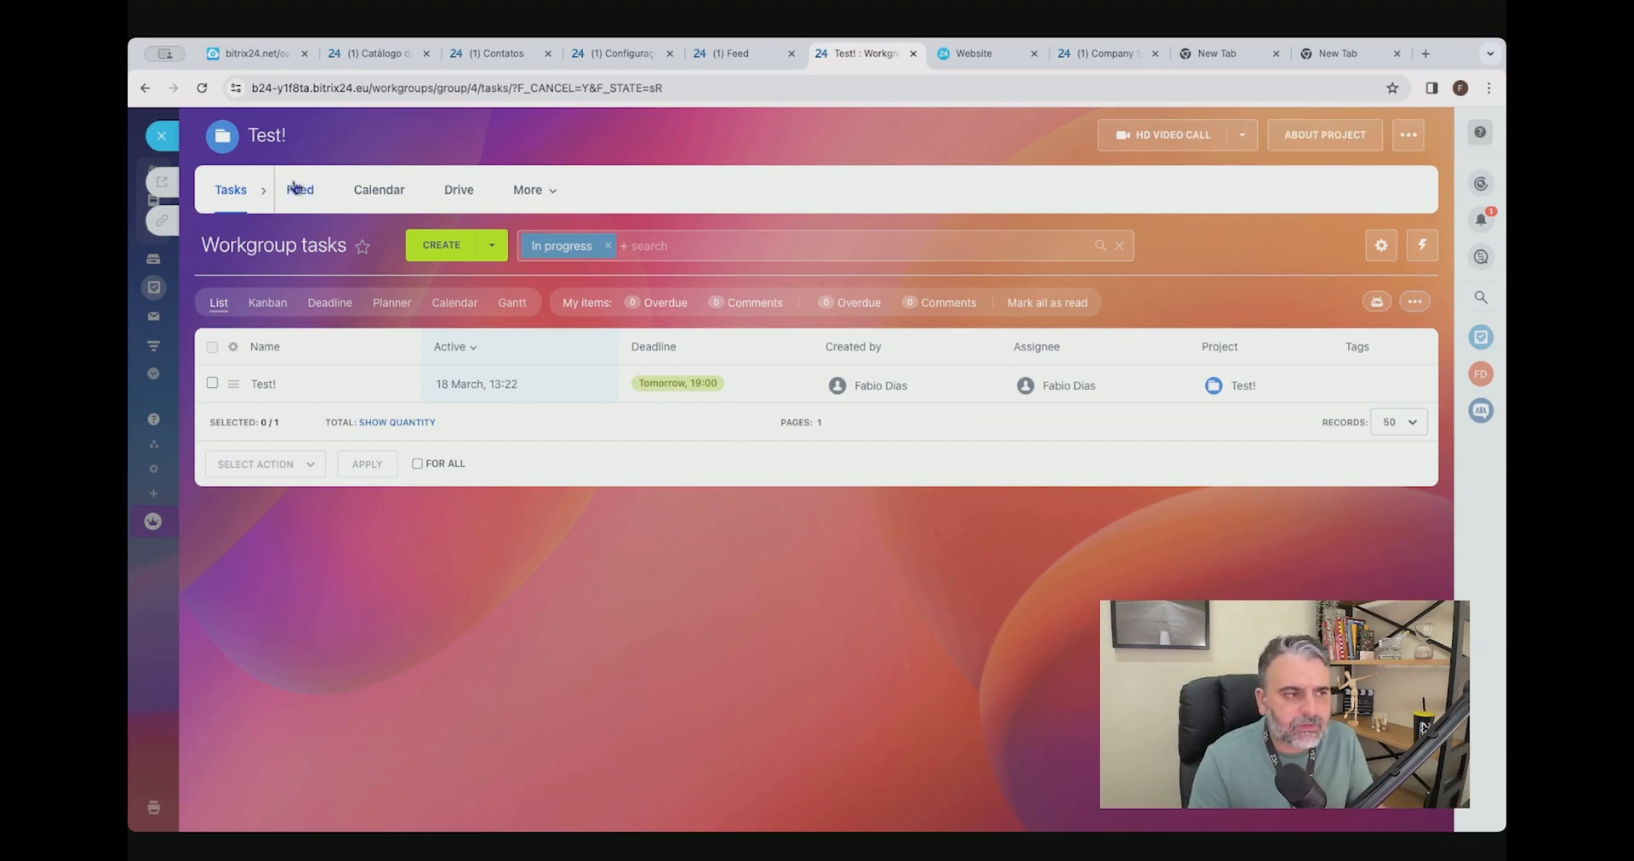
Review the project's calendar, Drive and additional sections, and return to the project list.
{"action": "left_click", "coordinate": [388, 197]}
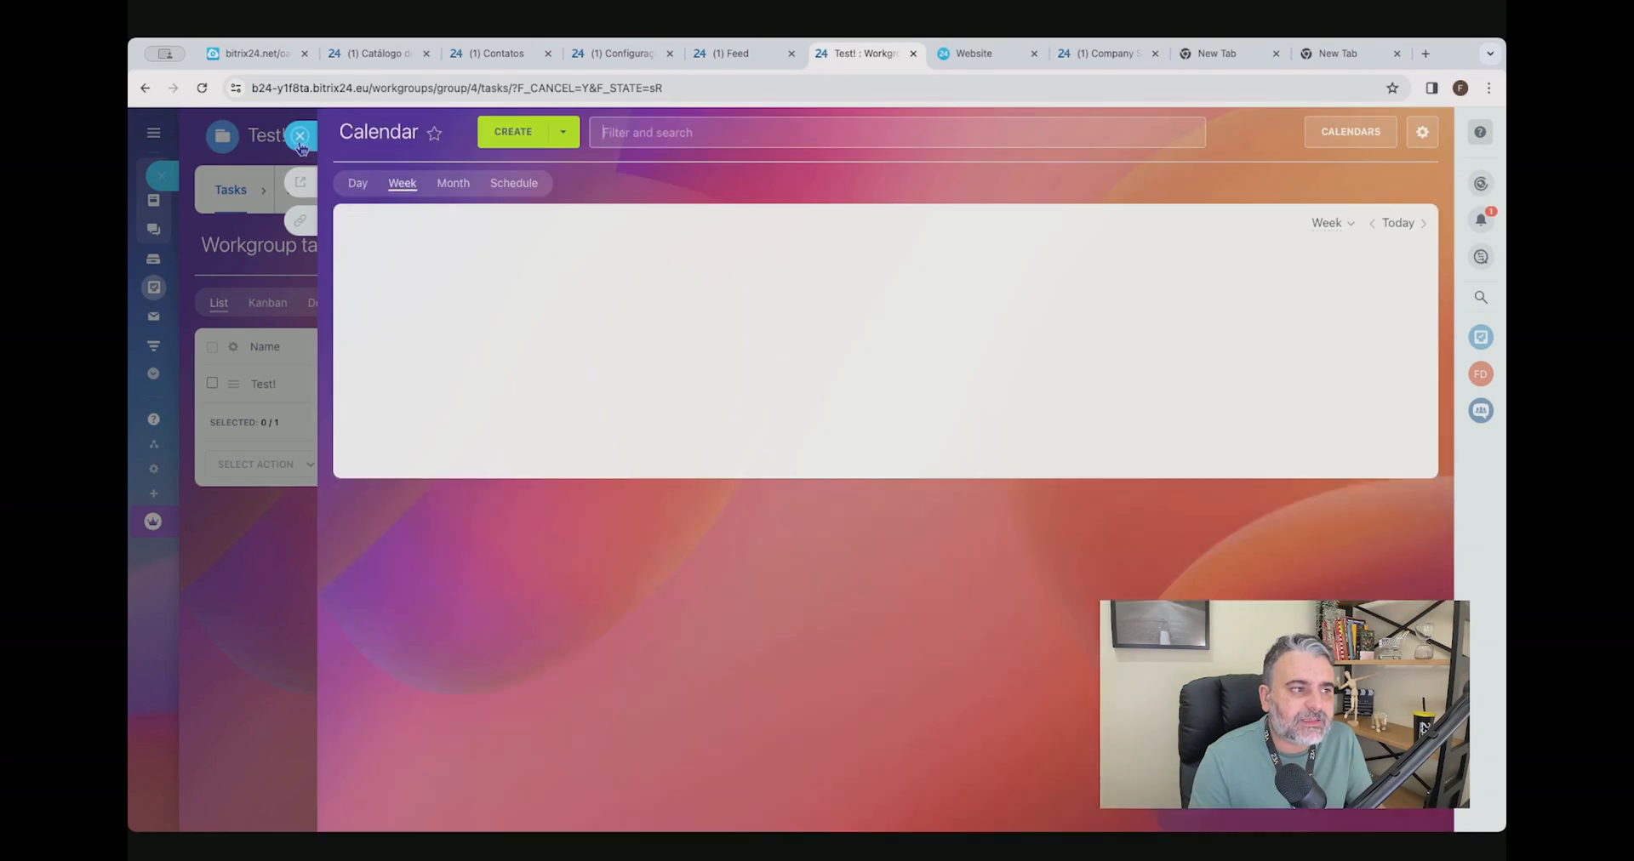
{"action": "left_click", "coordinate": [306, 143]}
{"action": "left_click", "coordinate": [464, 194]}
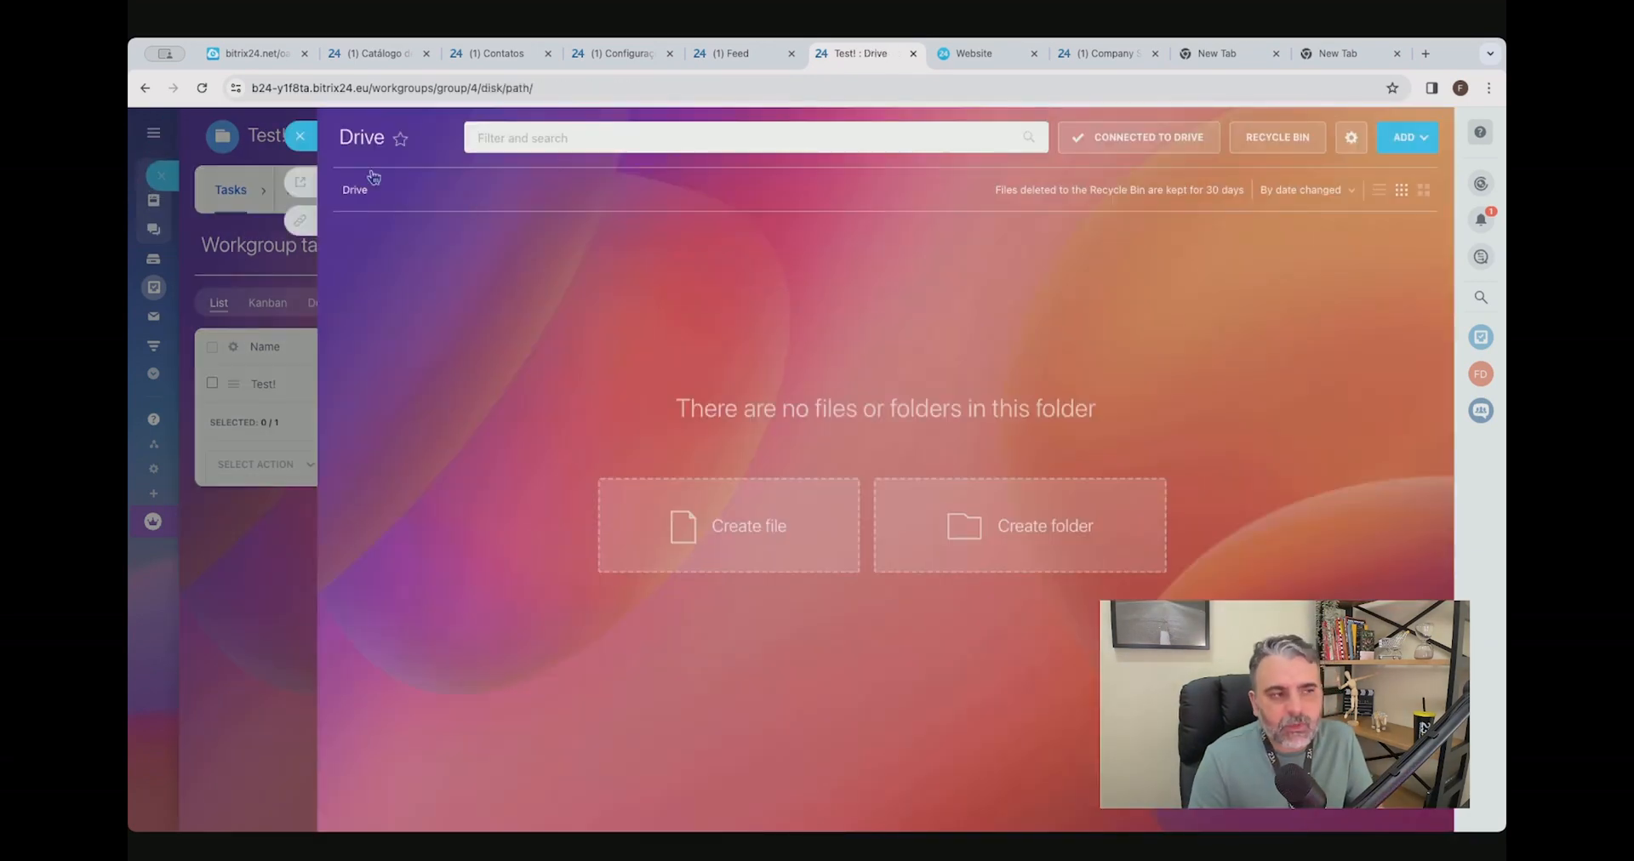
{"action": "left_click", "coordinate": [299, 137]}
{"action": "left_click", "coordinate": [553, 192]}
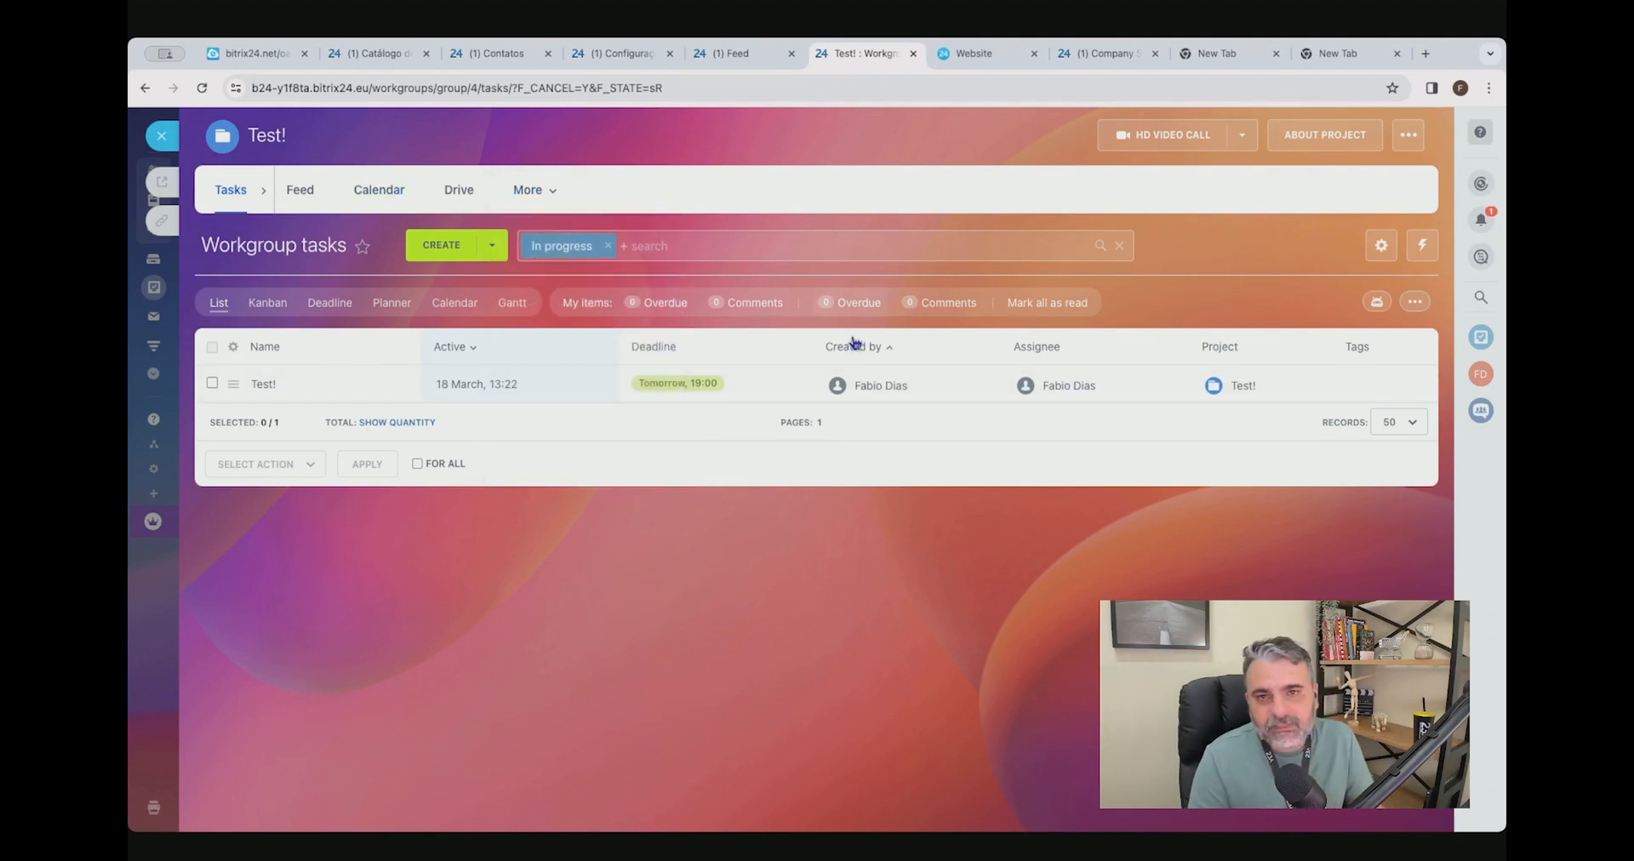
{"action": "left_click", "coordinate": [161, 136]}
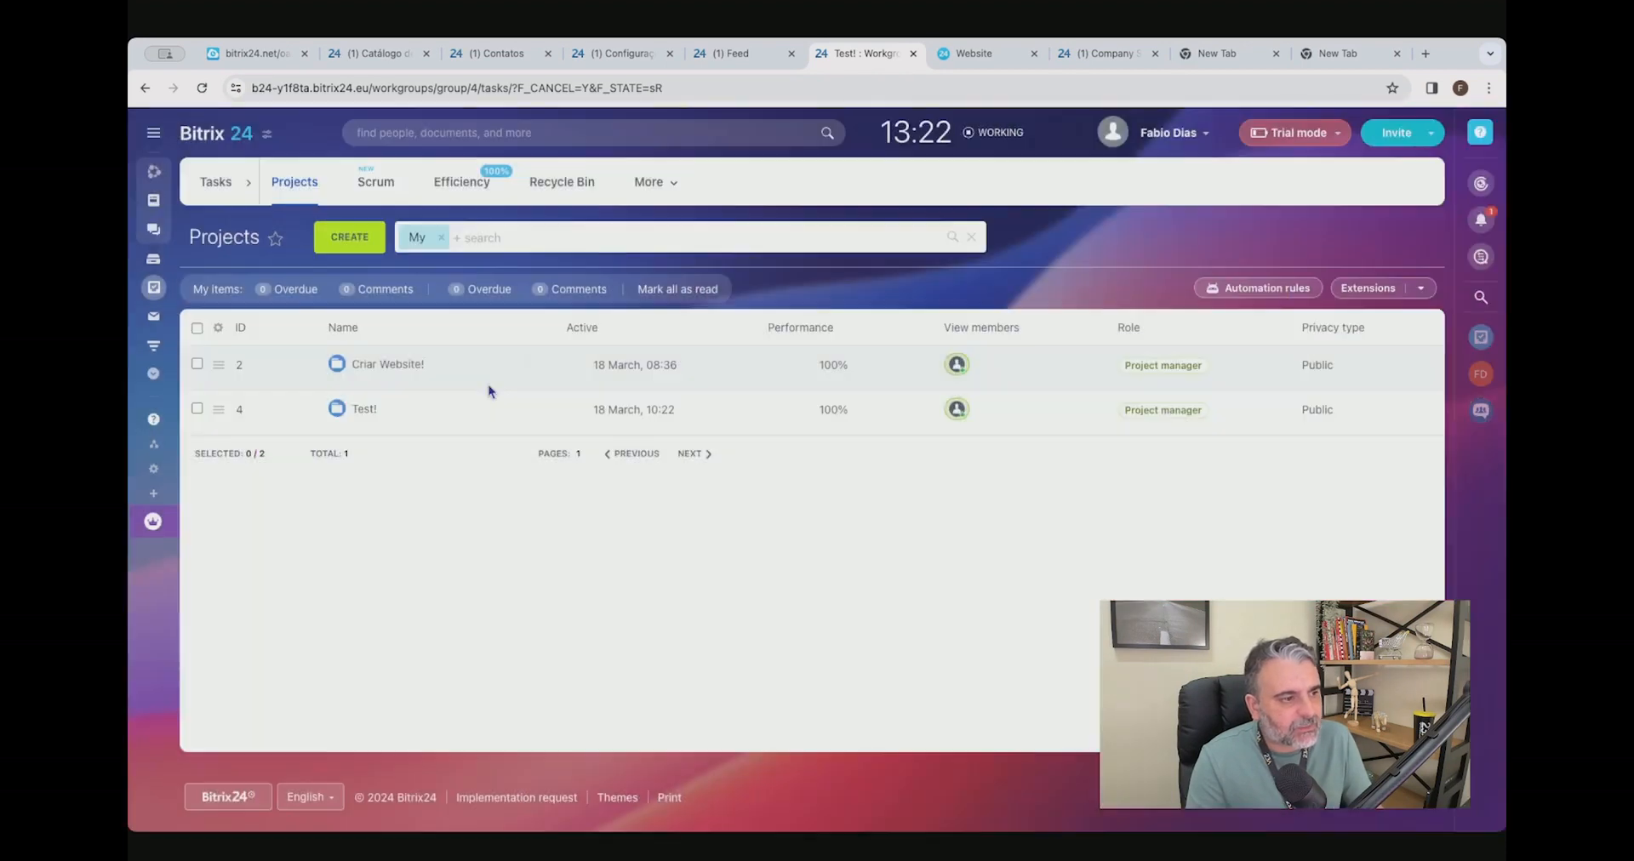
Filter My tasks by the project "Test!" and open its task to check which project it belongs to.
{"action": "left_click", "coordinate": [216, 182]}
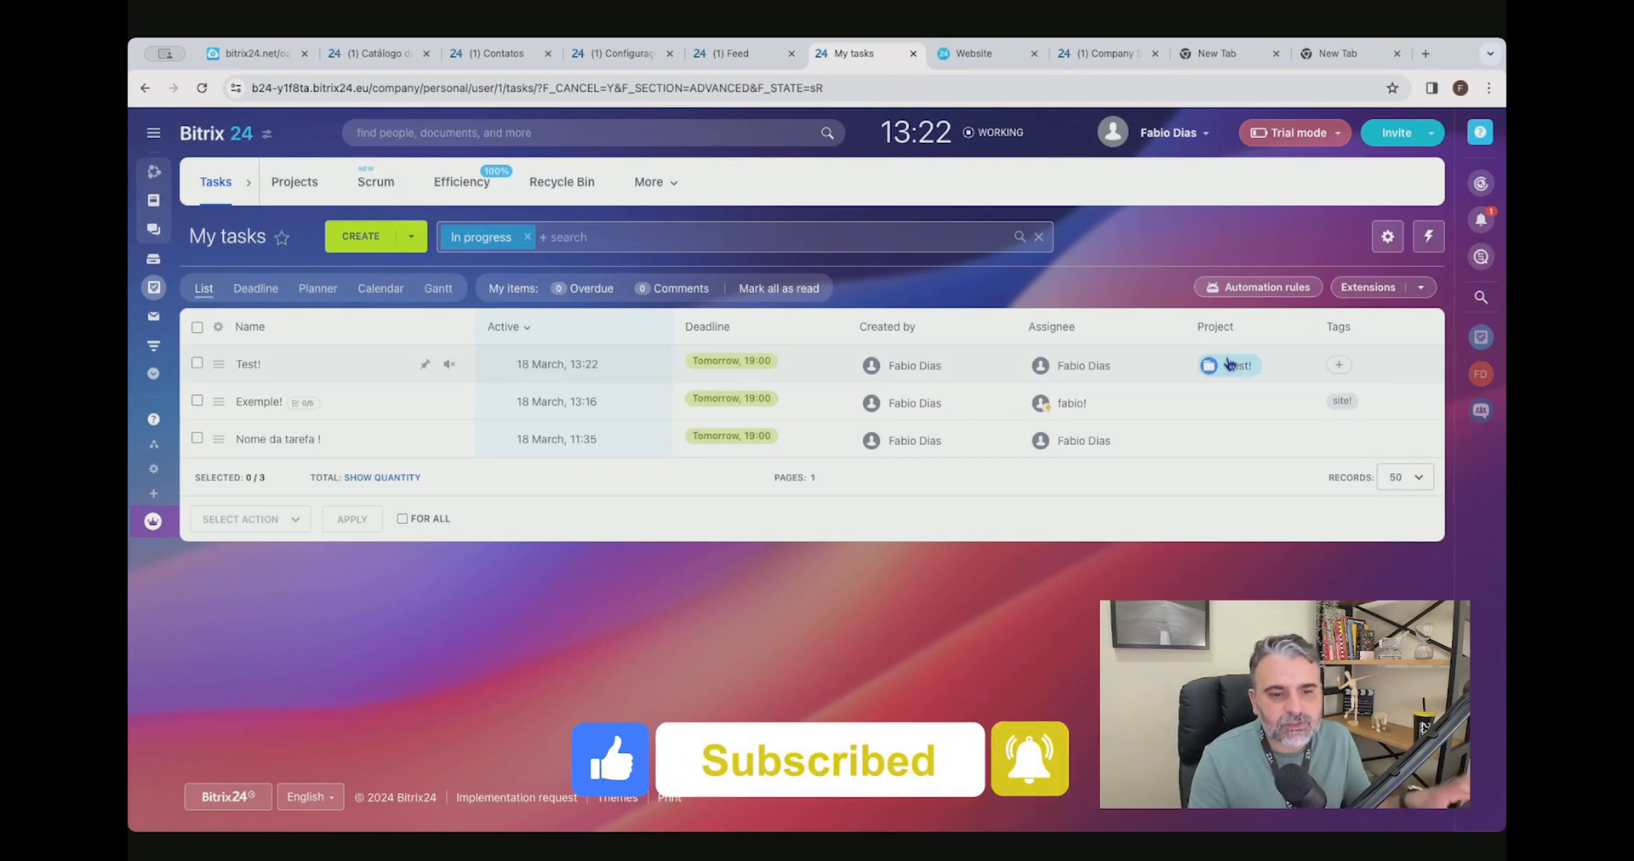
{"action": "left_click", "coordinate": [1229, 364]}
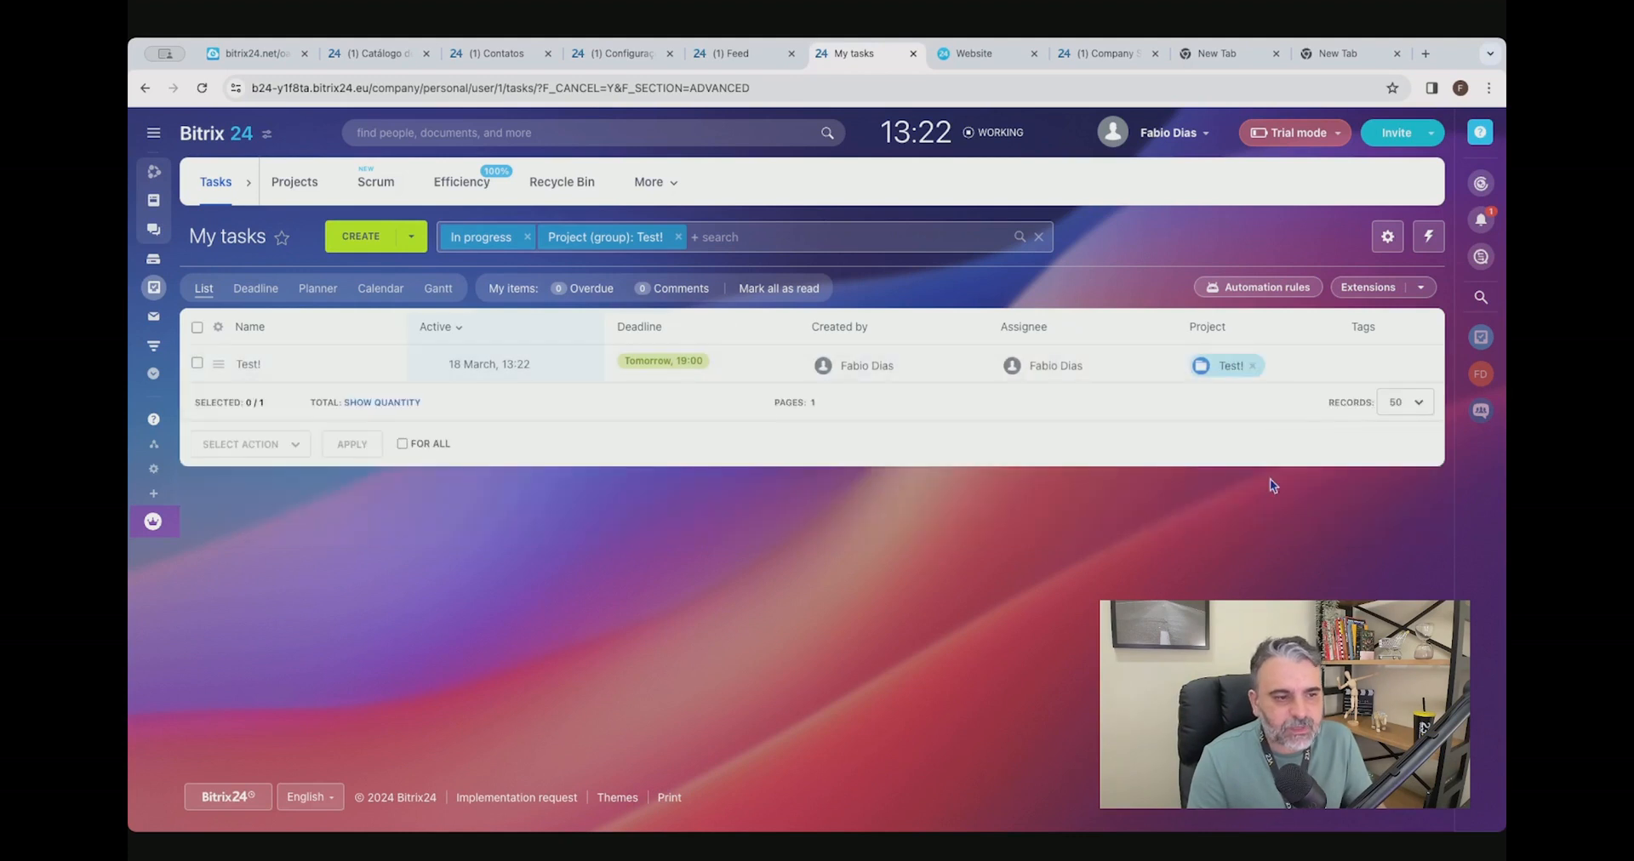
{"action": "left_click", "coordinate": [258, 366]}
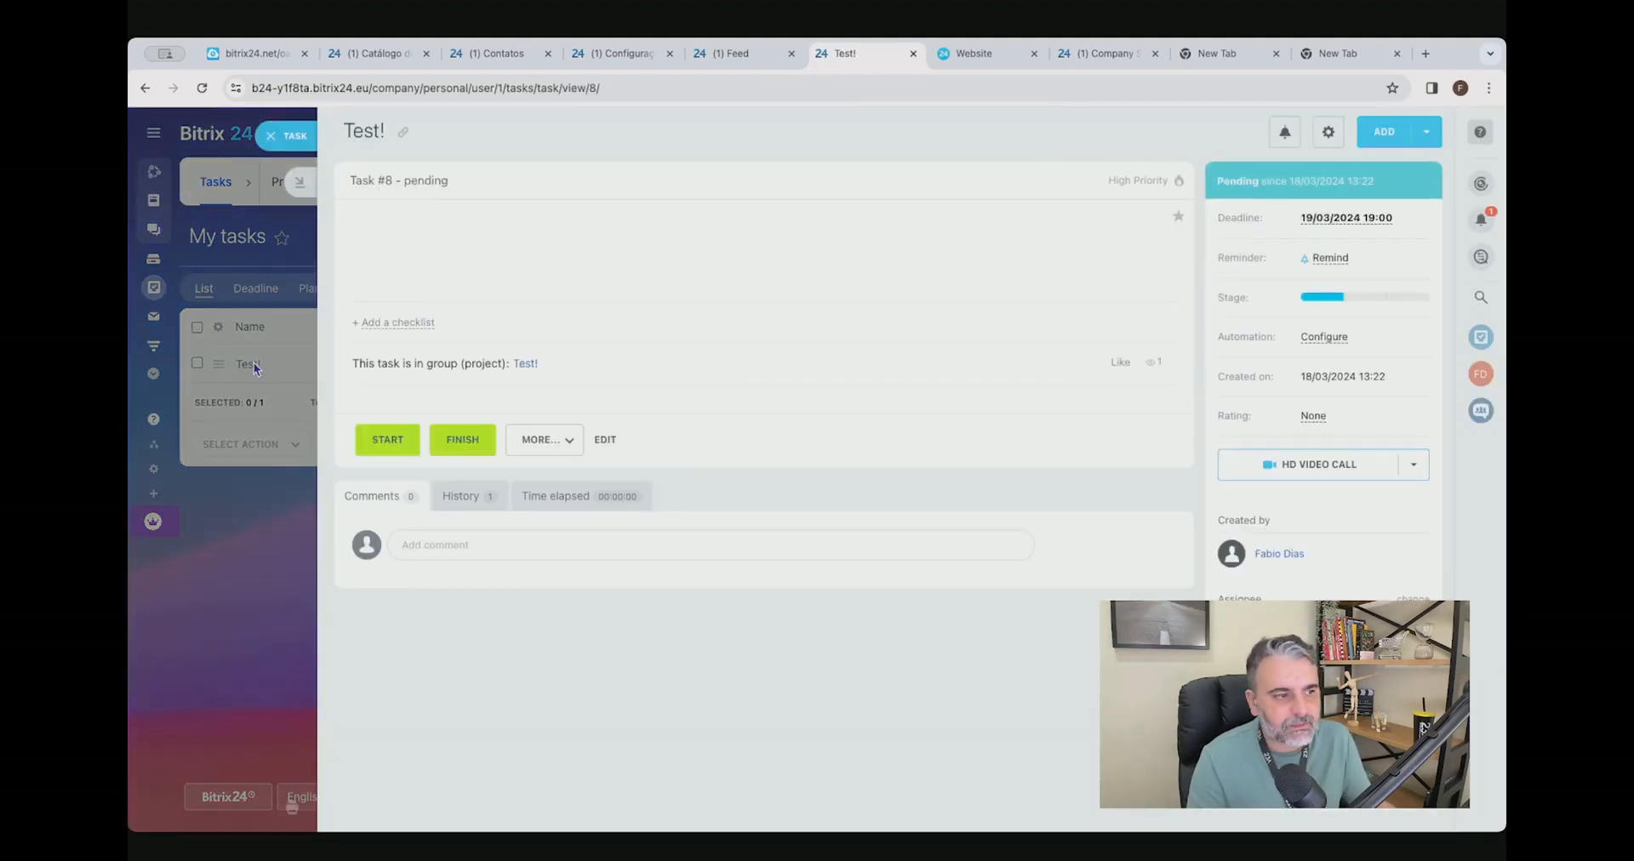
{"action": "left_click_drag", "start_coordinate": [352, 362], "coordinate": [591, 376]}
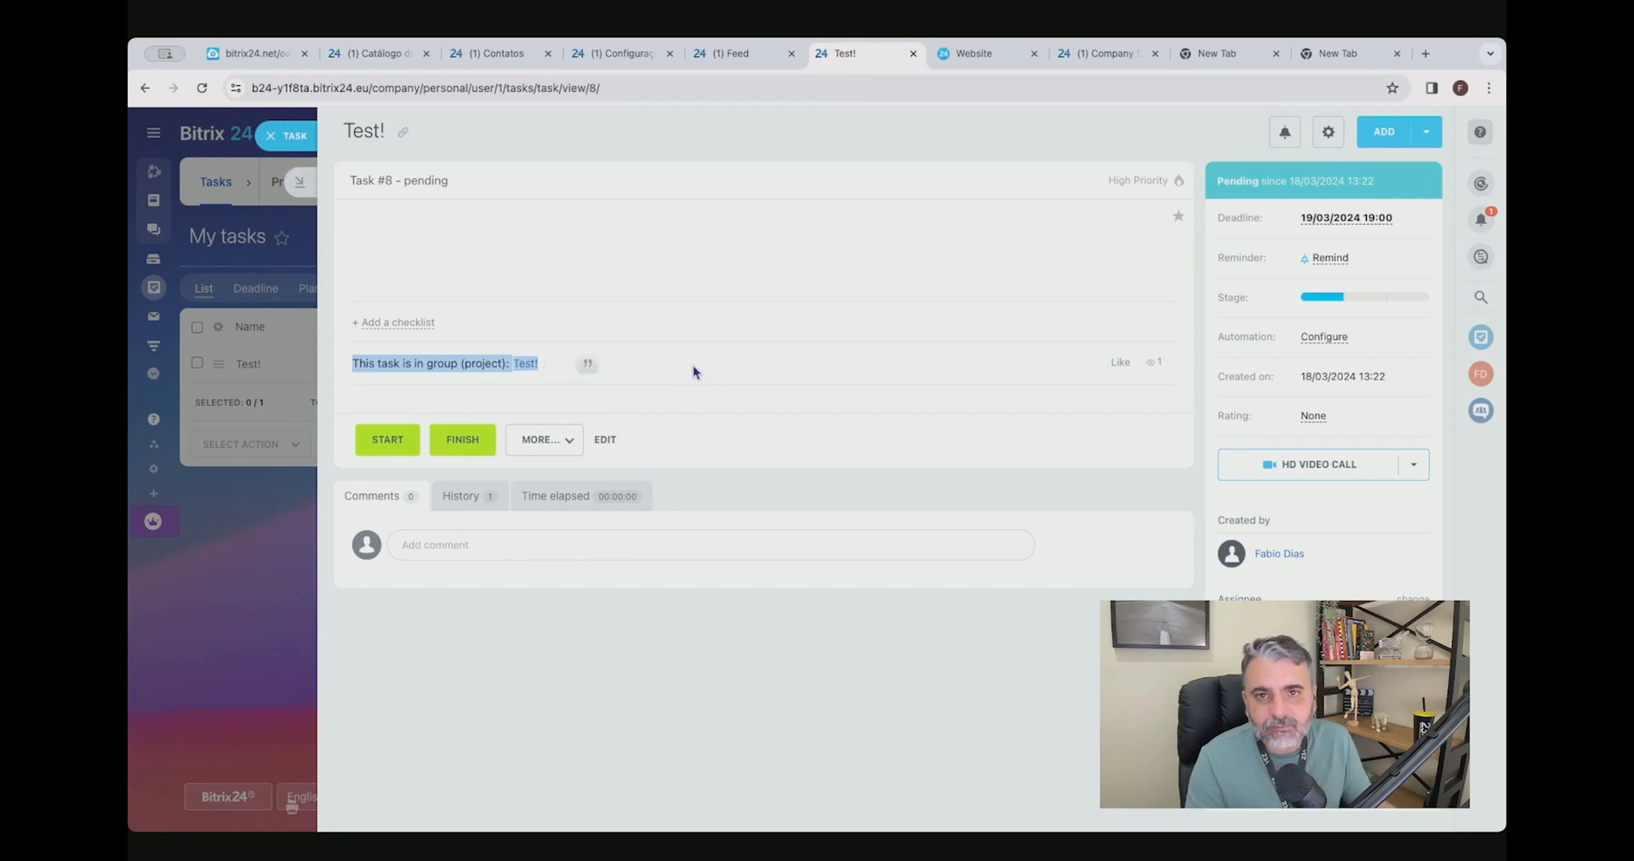